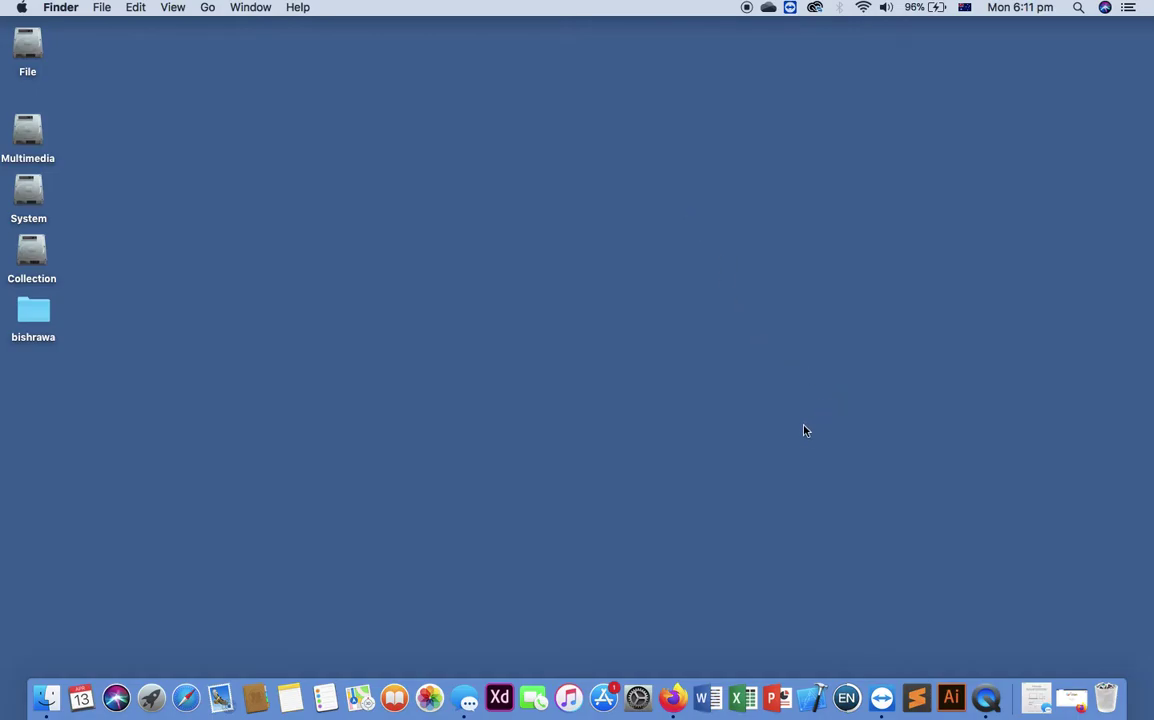
- Open Font Book from the Applications folder in Finder and look through the list of user fonts
click(47, 700)
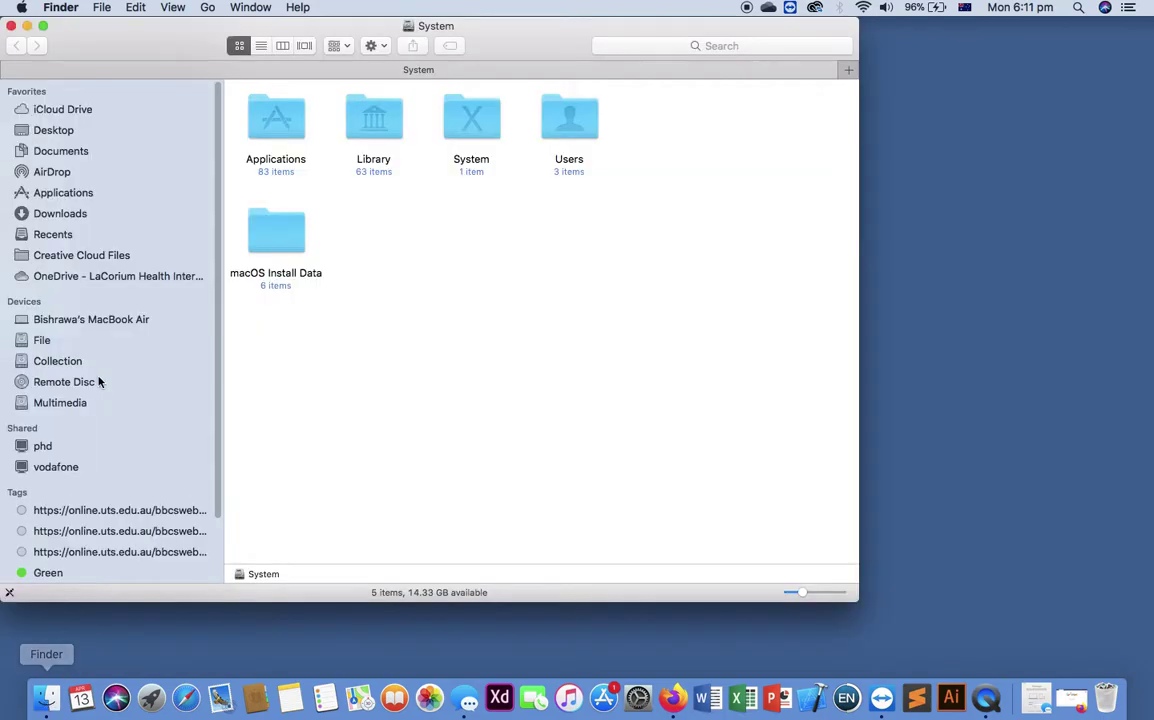
click(64, 192)
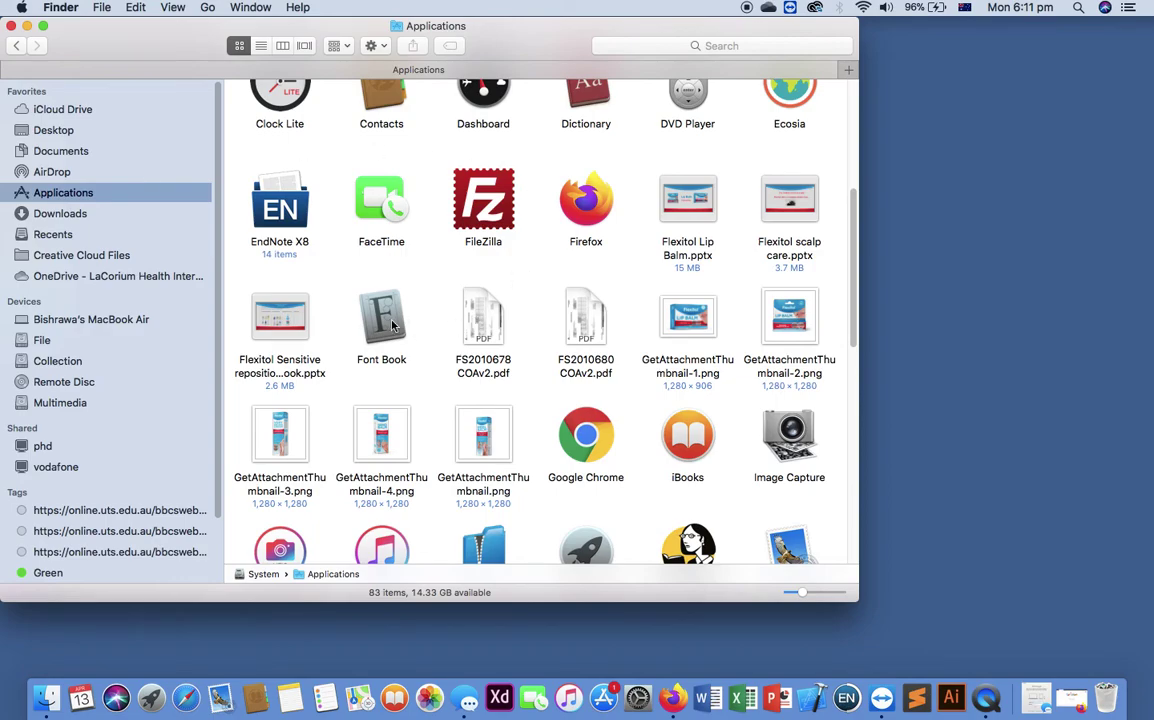
double_click(393, 326)
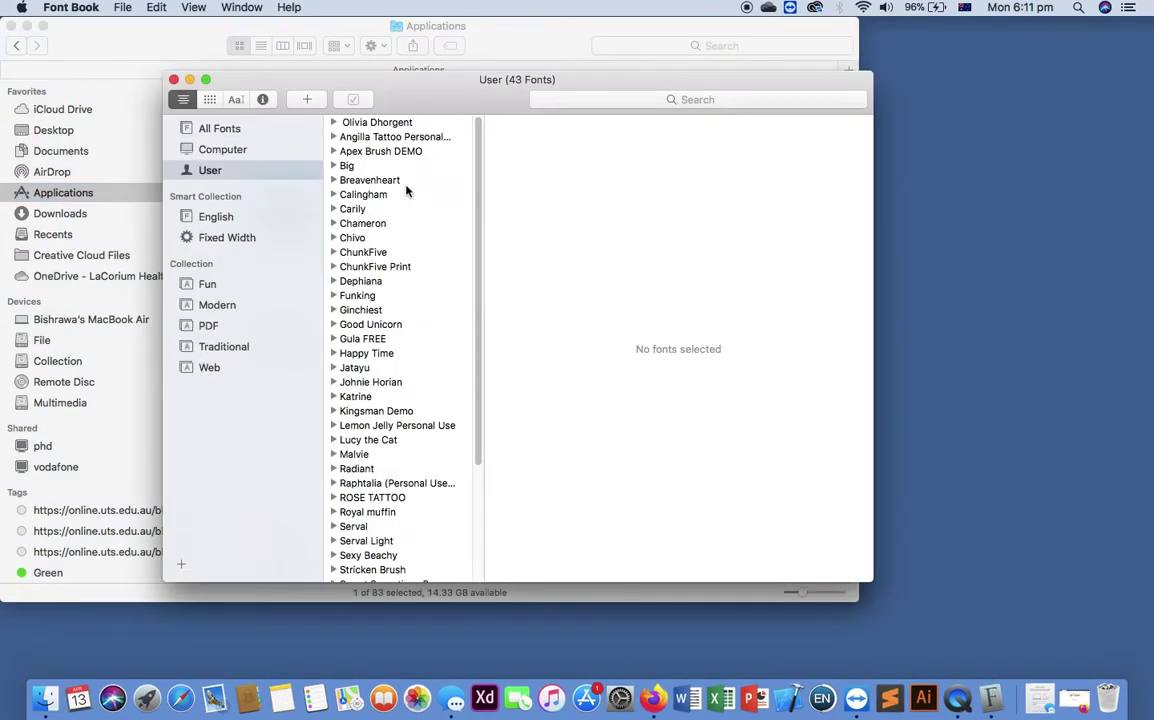
drag(477, 412, 471, 501)
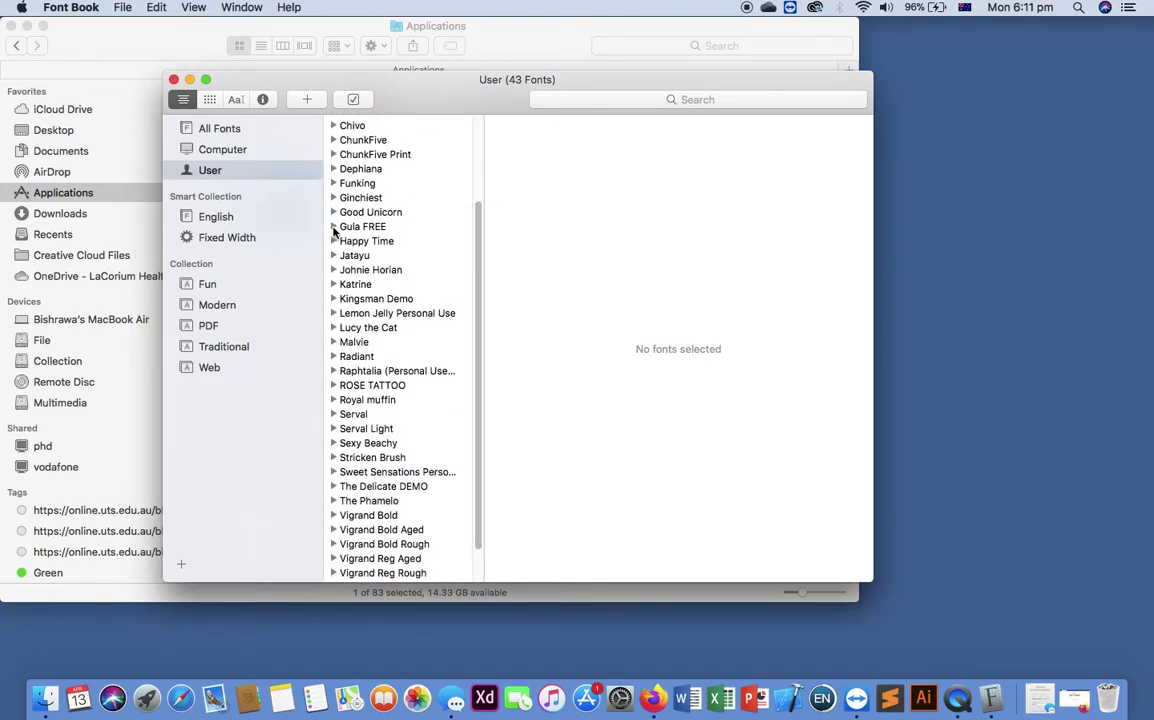
- View the actions available for the Gula FREE font family, and close Font Book and the Applications window
right_click(334, 230)
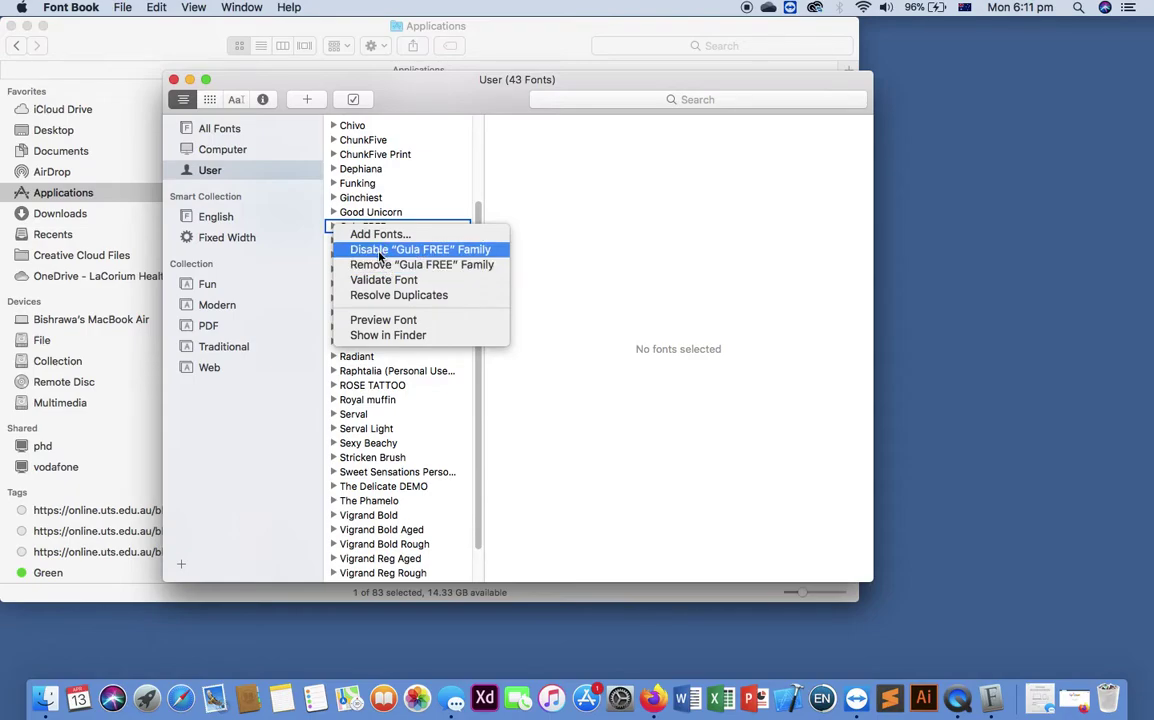
click(174, 83)
click(174, 80)
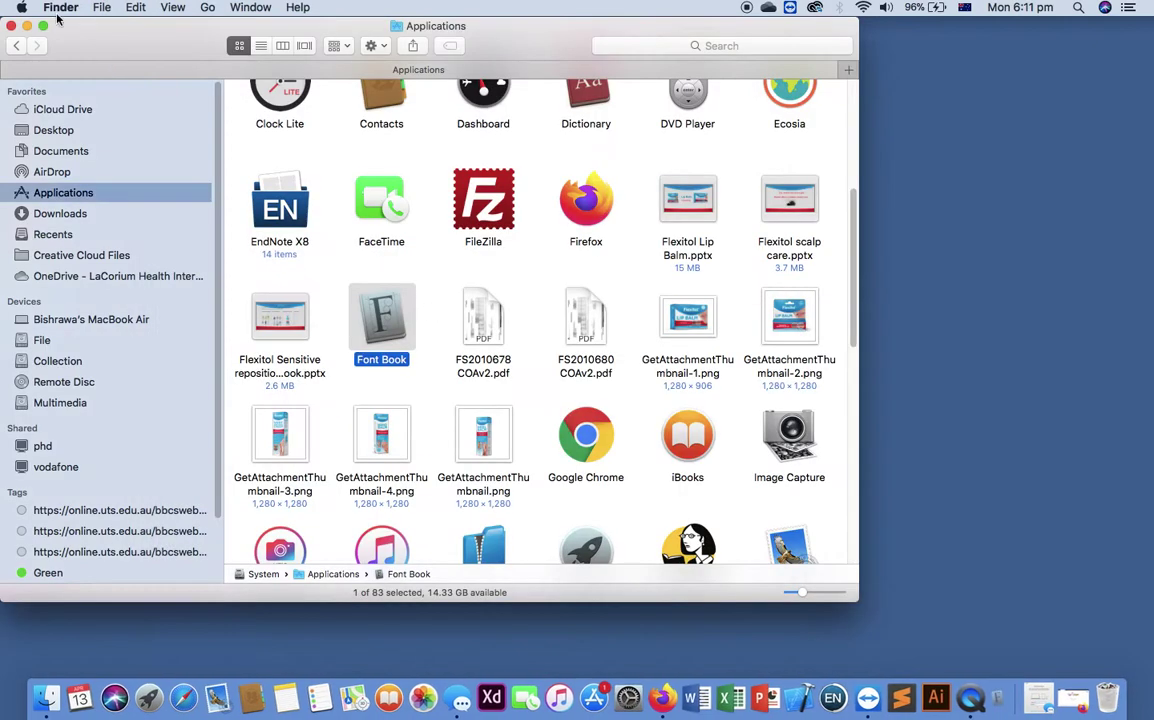
click(10, 28)
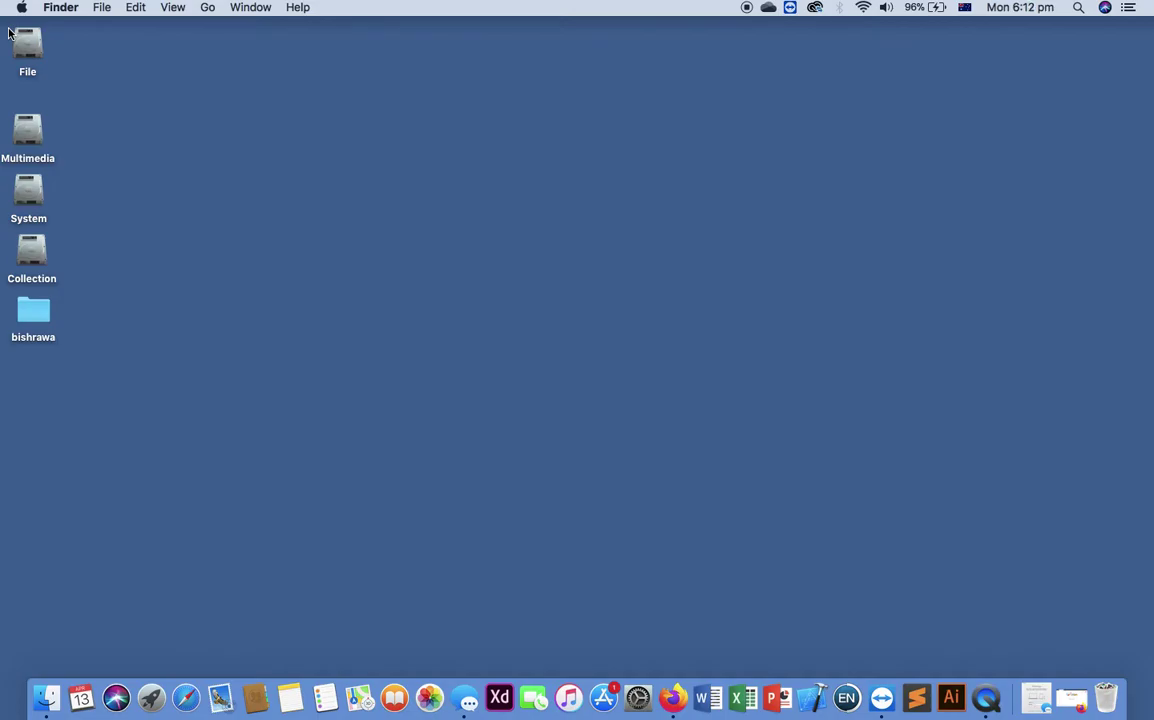
- Find Font Book by searching Launchpad for "font", open it to view the user fonts, and close it
key(F4)
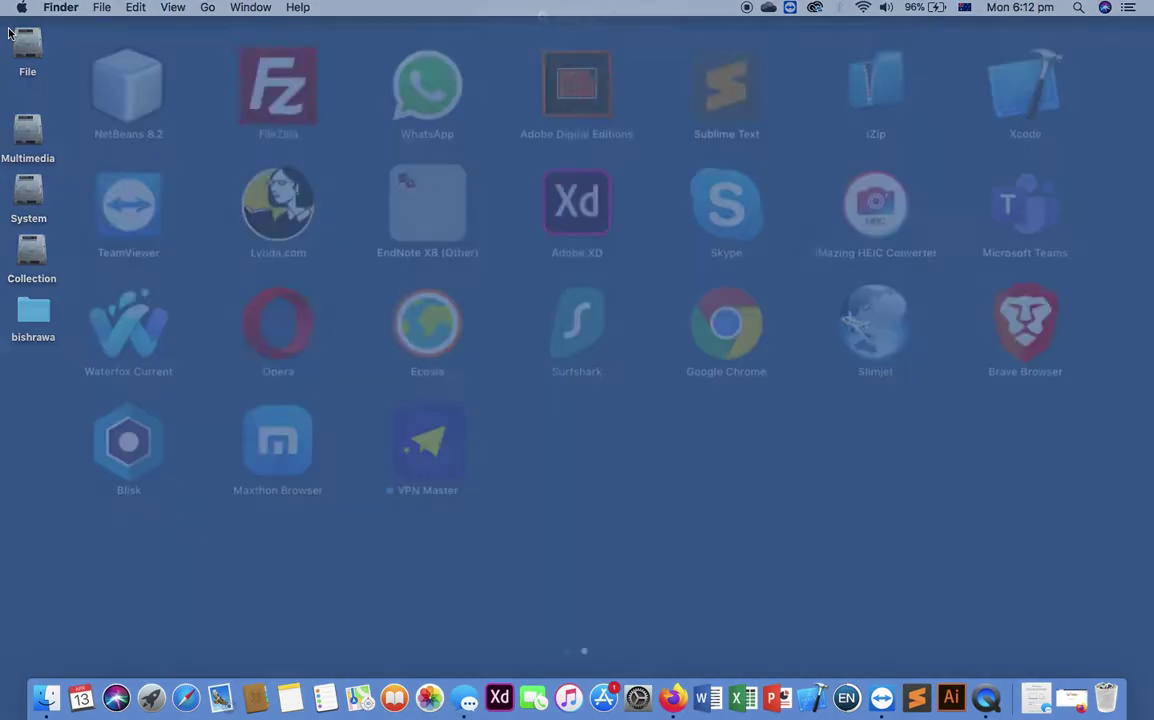
click(632, 33)
text(font)
click(590, 116)
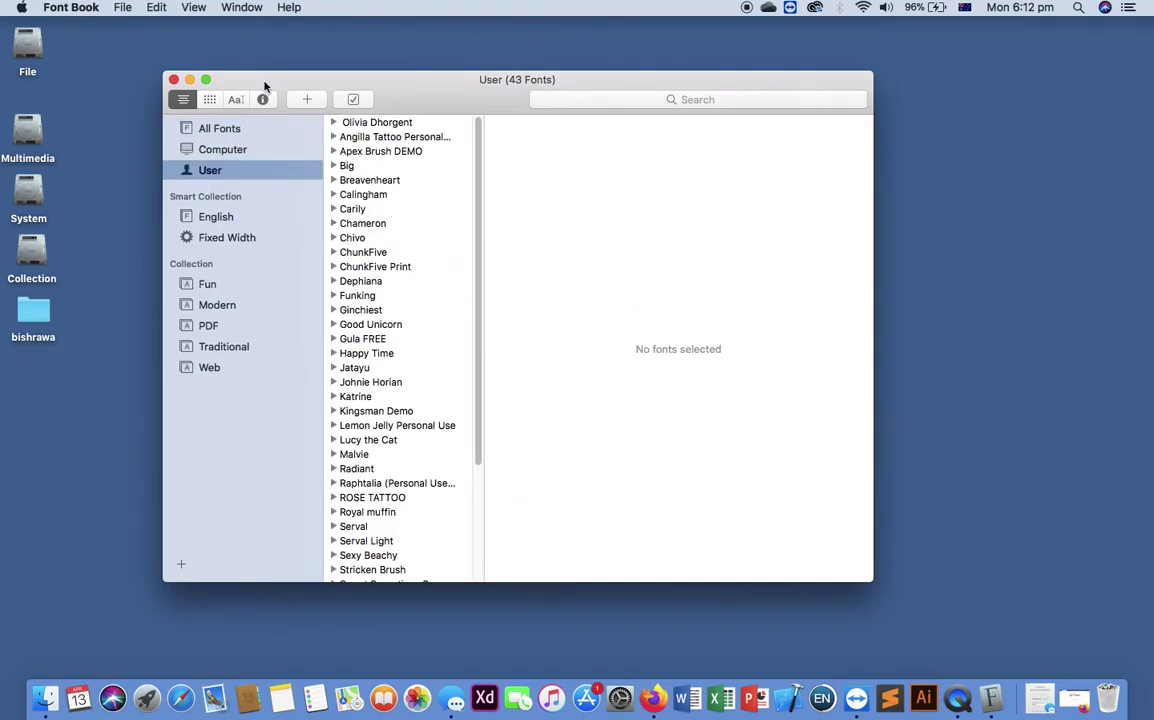
click(174, 80)
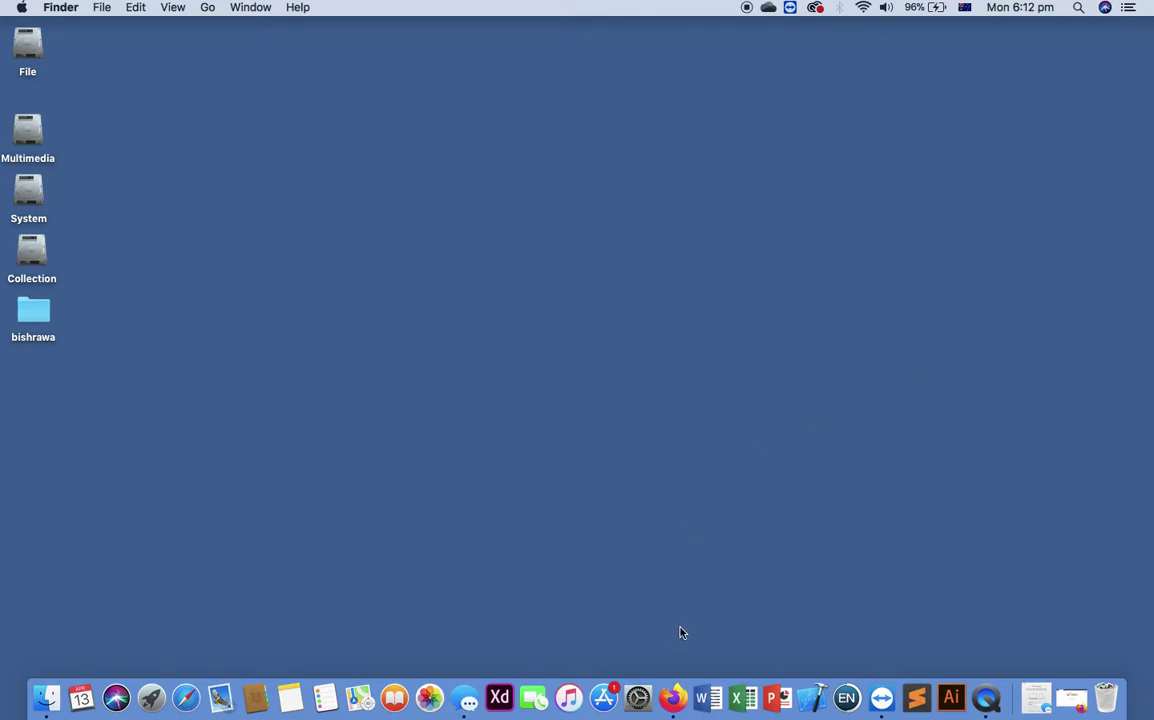
- Switch to Firefox and search Google for "download font in mac"
click(673, 700)
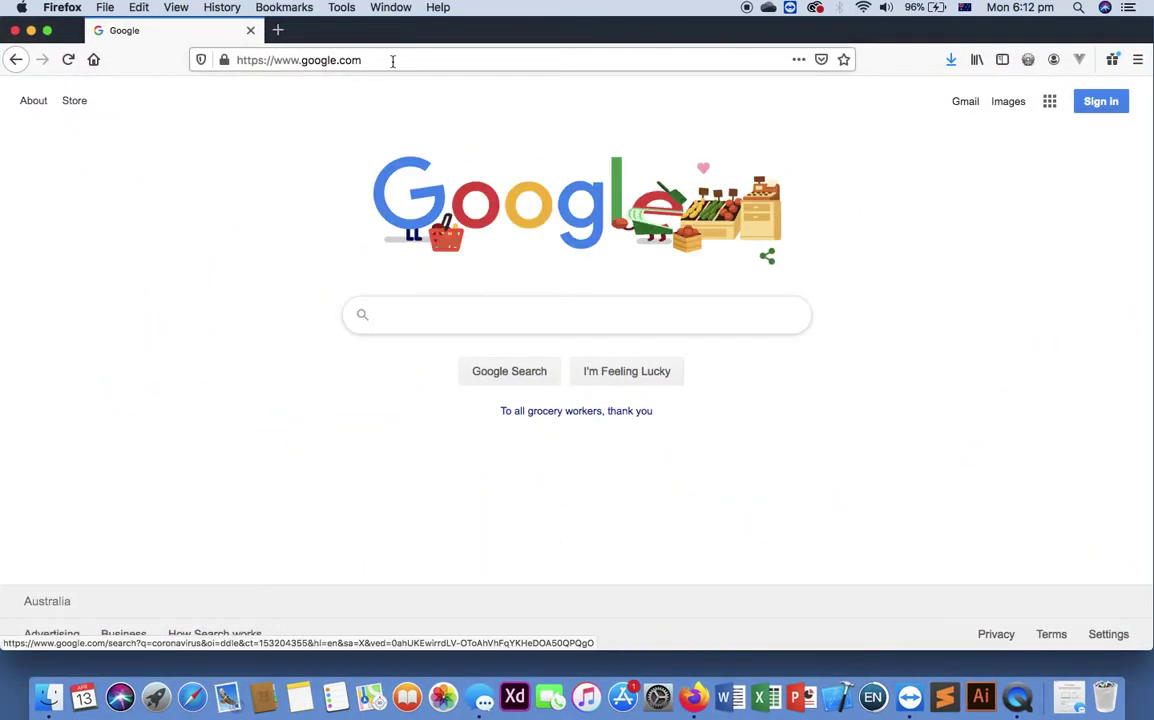
click(393, 61)
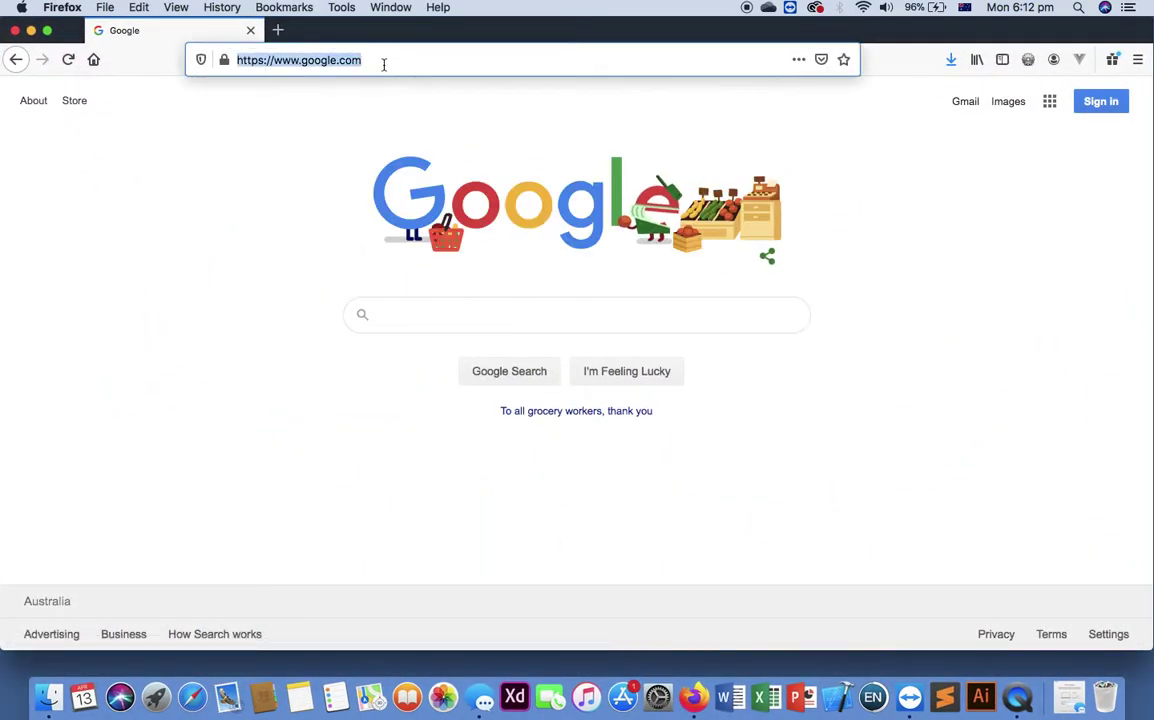
click(380, 343)
click(402, 316)
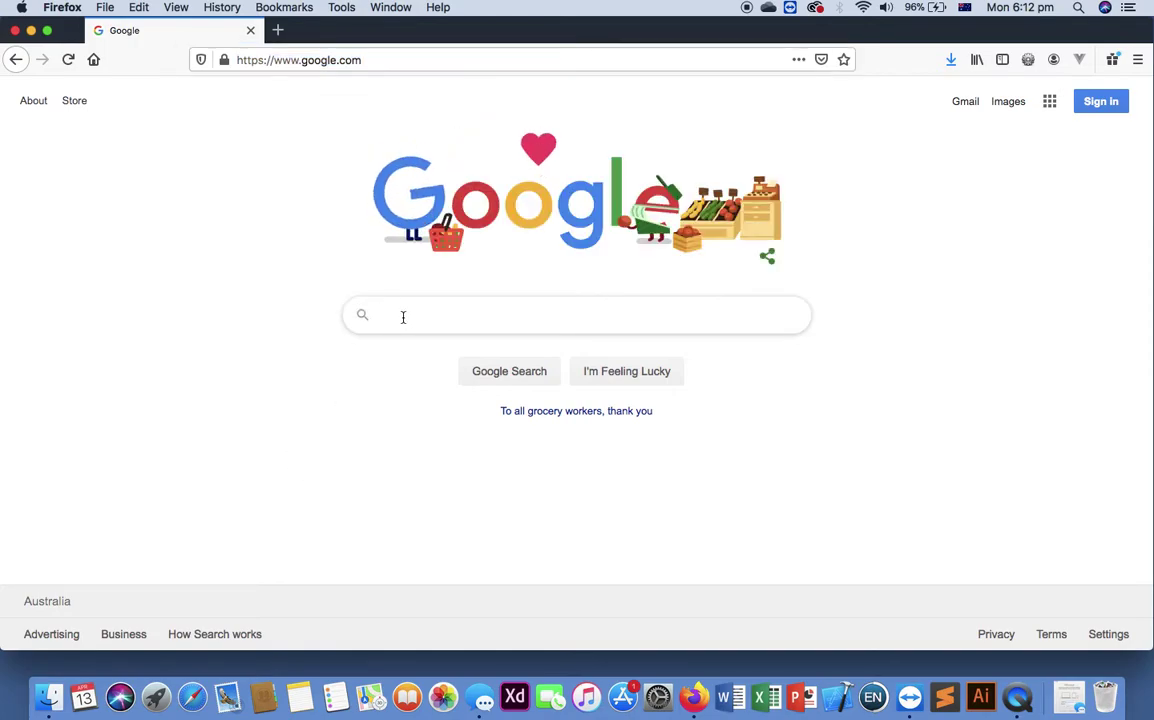
text(download fon)
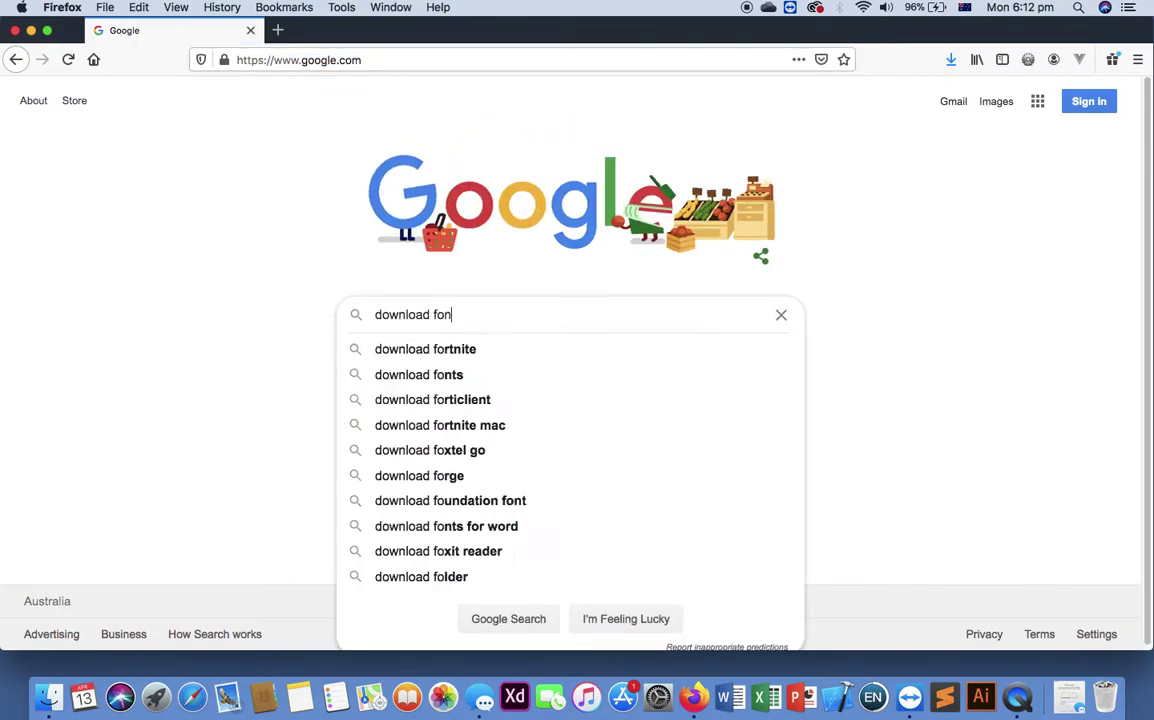
text(t in mac)
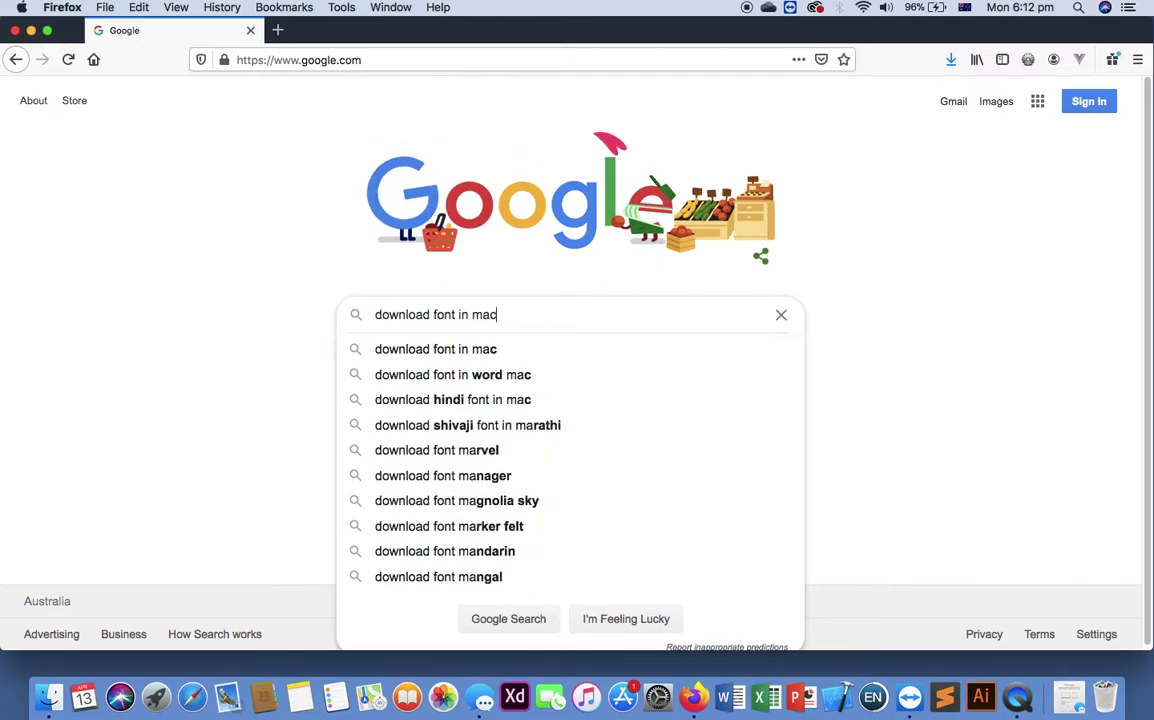
key(Return)
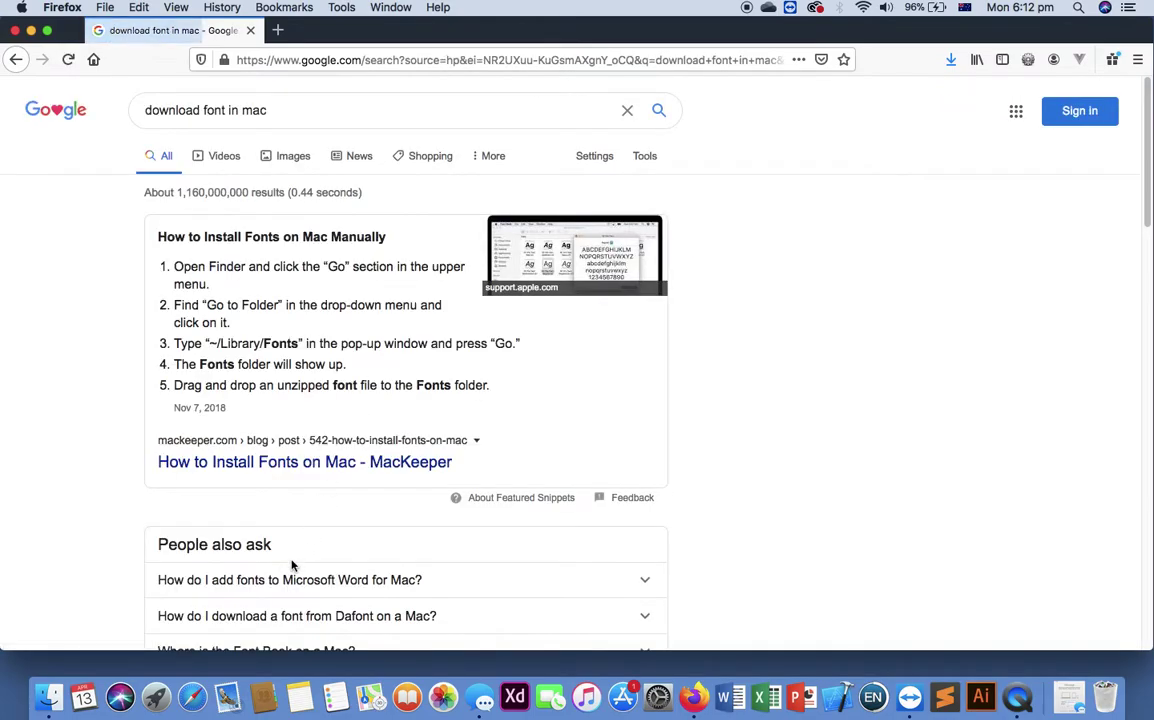
- Find the dafont.com FAQ among the search results and open it
scroll(291, 562, down, 5)
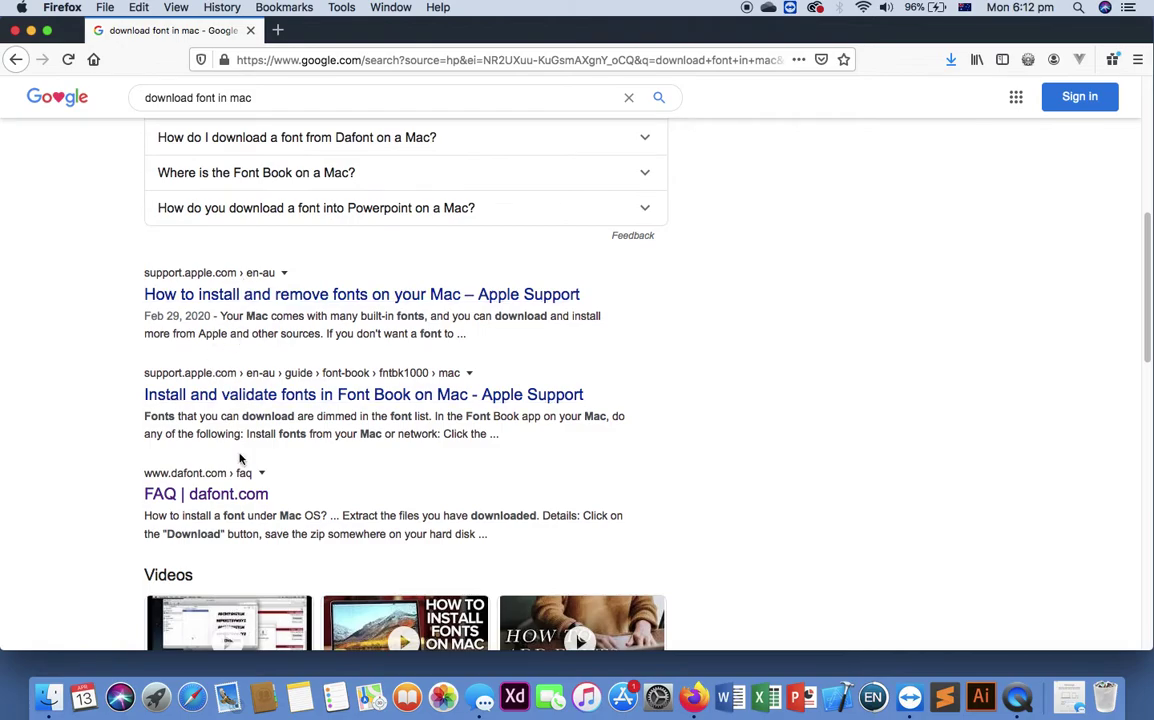
scroll(312, 458, down, 5)
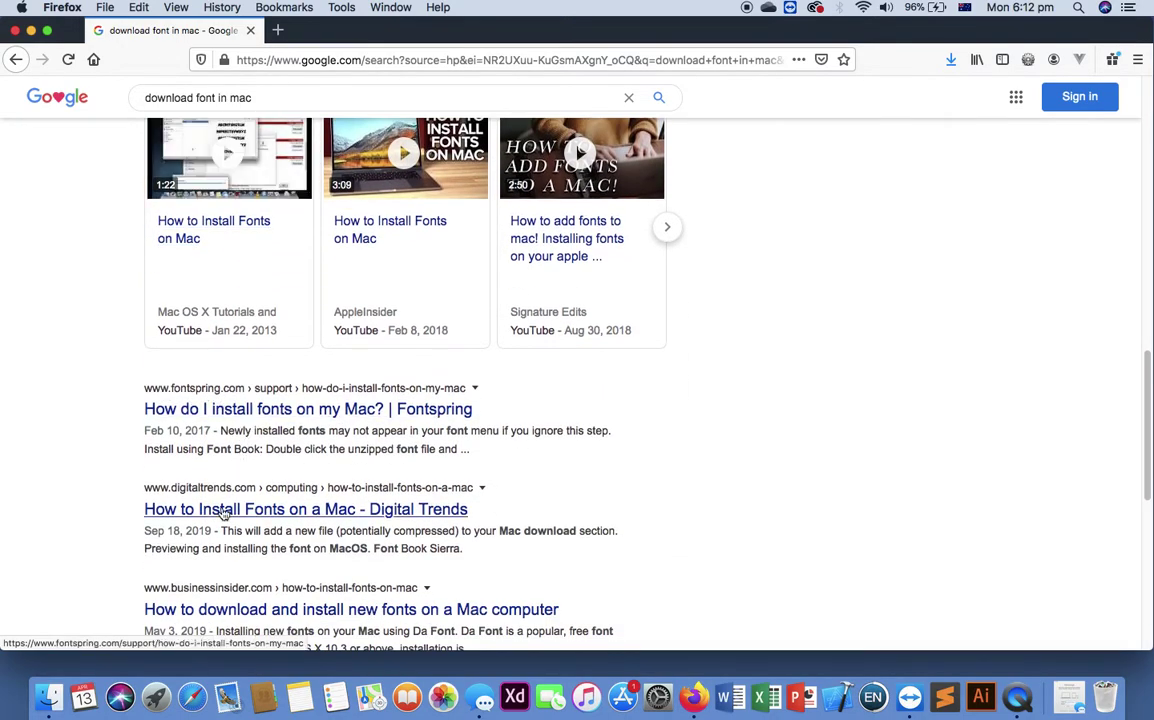
scroll(241, 585, up, 4)
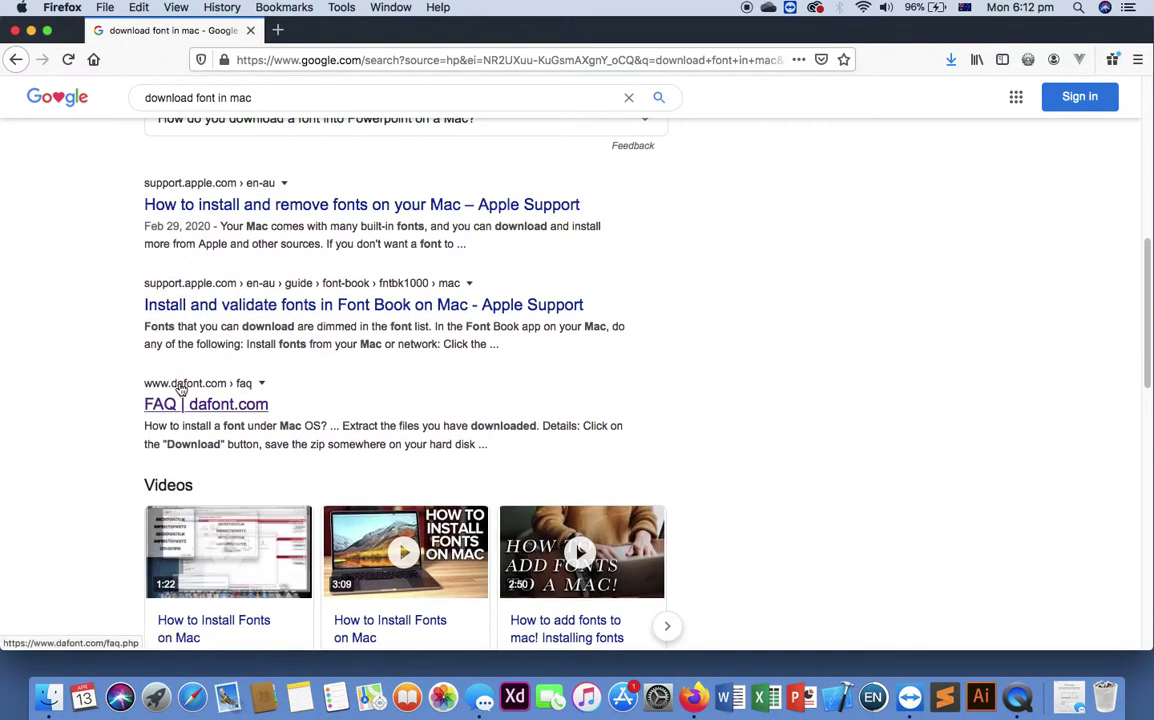
click(214, 405)
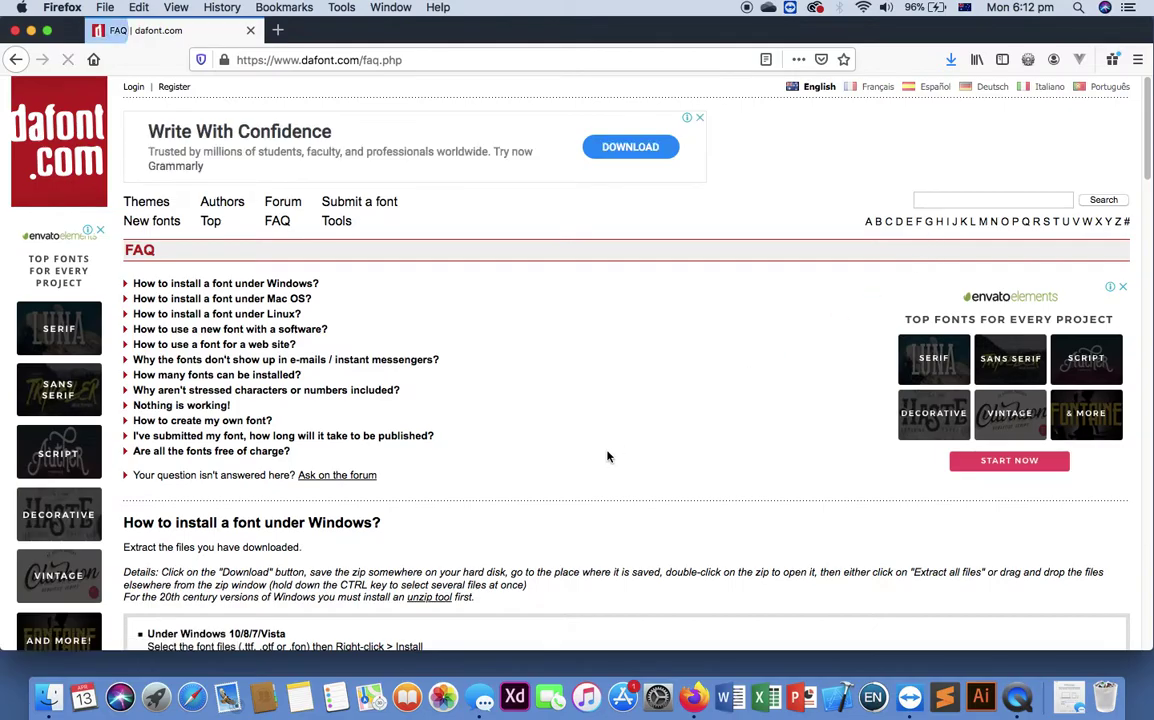
- Read through the dafont FAQ, including its instructions for installing a font under Windows and Mac OS
scroll(608, 456, down, 10)
scroll(607, 451, up, 10)
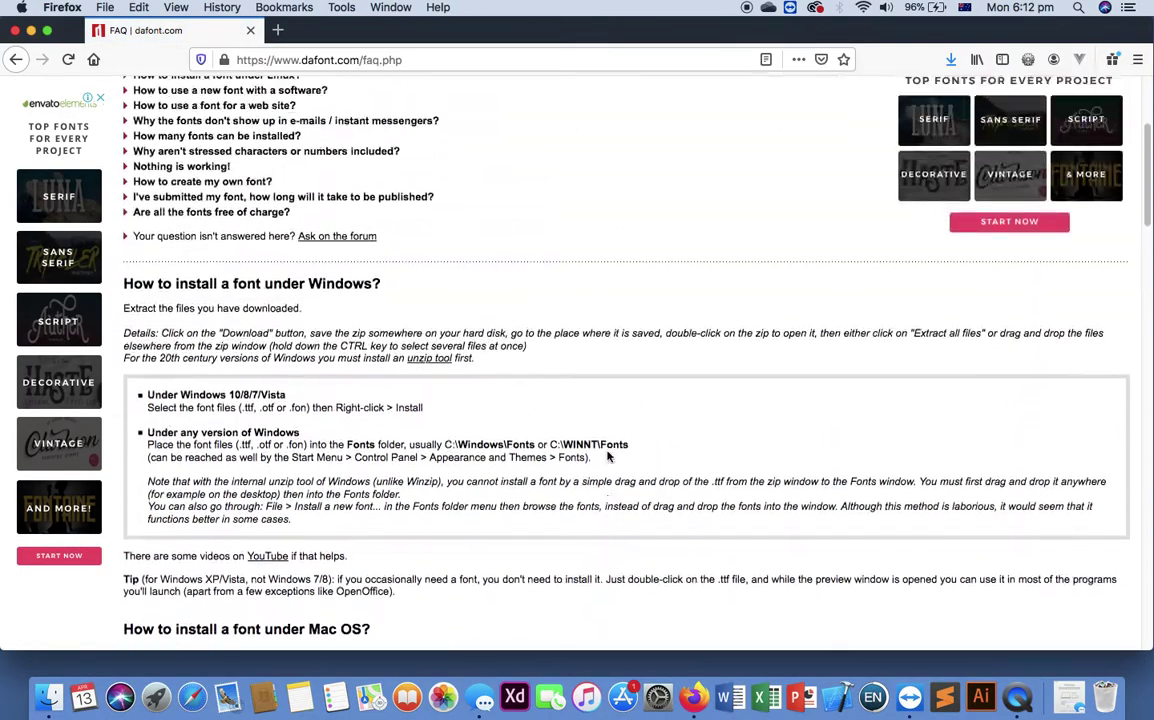
scroll(607, 456, down, 3)
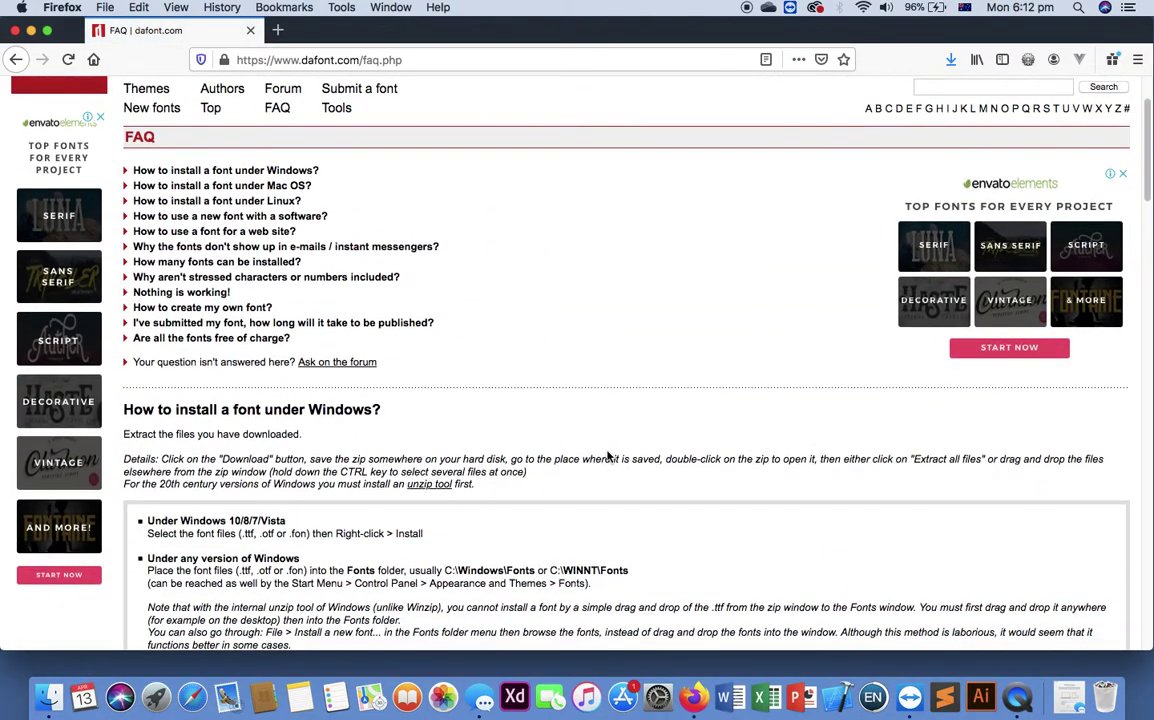
scroll(607, 456, up, 3)
scroll(607, 456, down, 10)
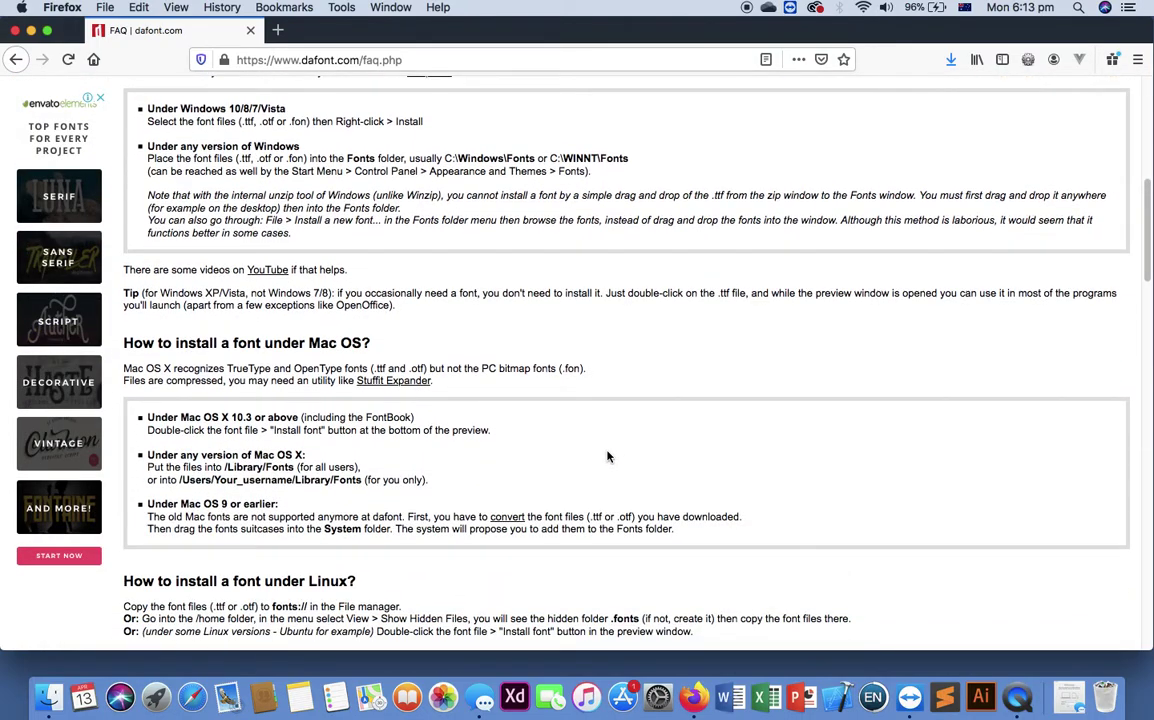
scroll(607, 456, up, 10)
scroll(607, 456, down, 15)
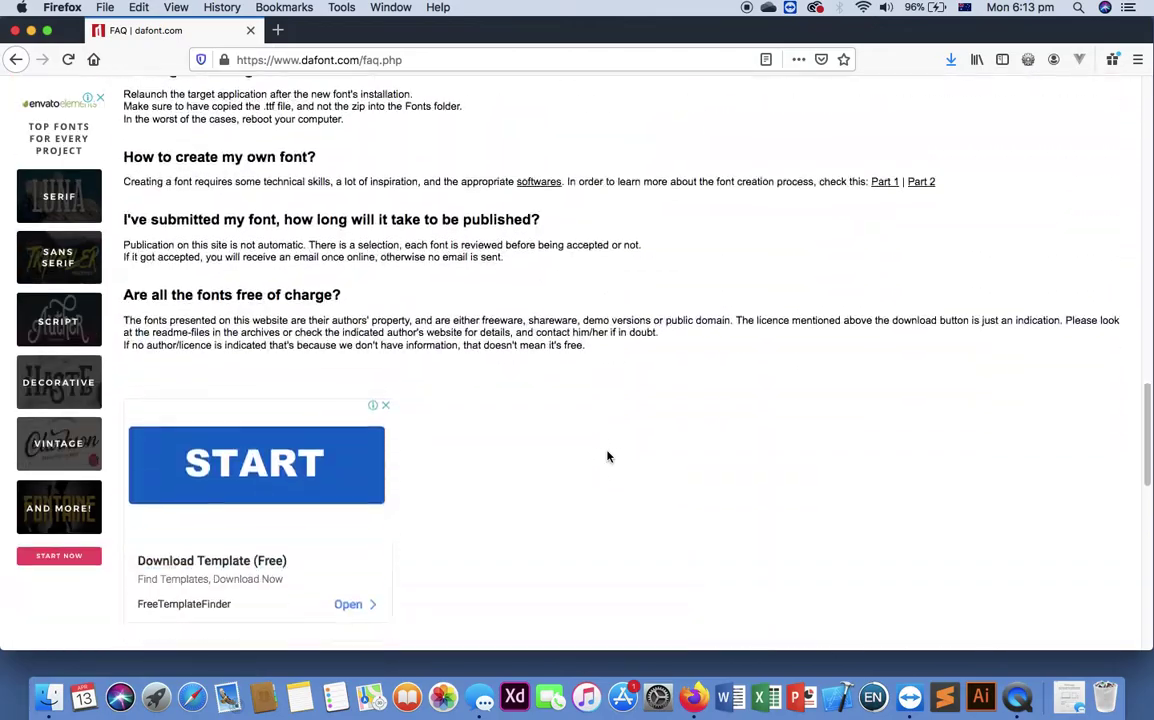
scroll(607, 456, up, 15)
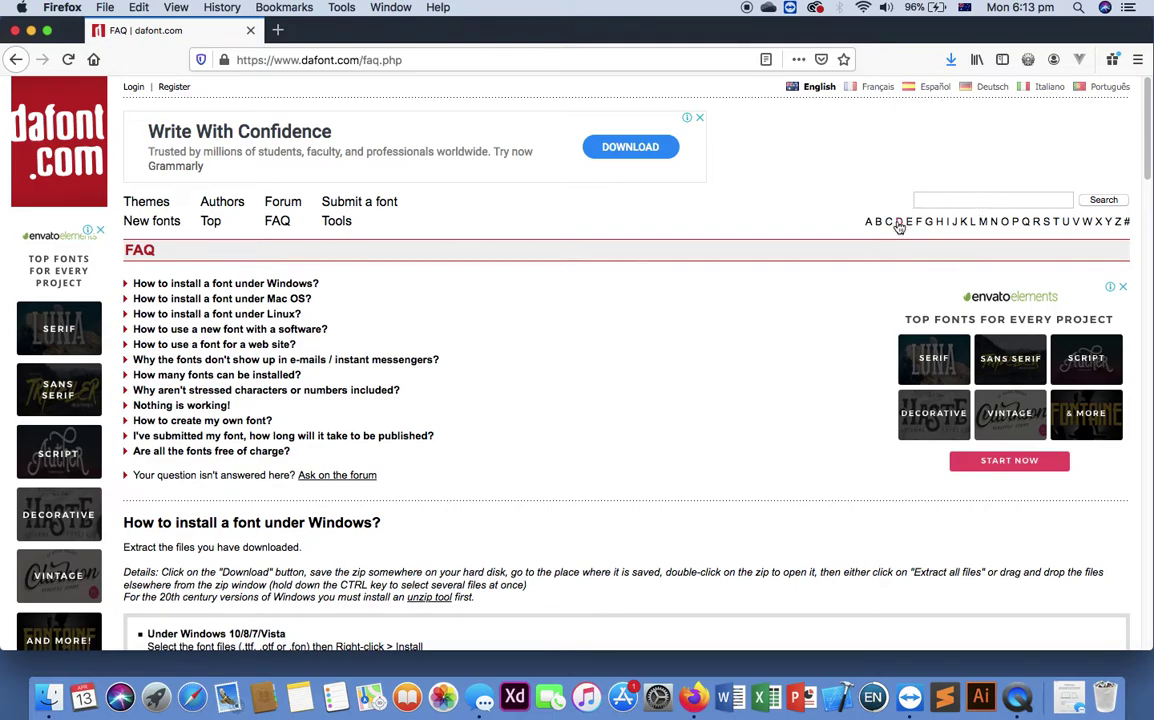
- Browse the dafont fonts listed under the letter A, and open the list for the letter C
click(870, 226)
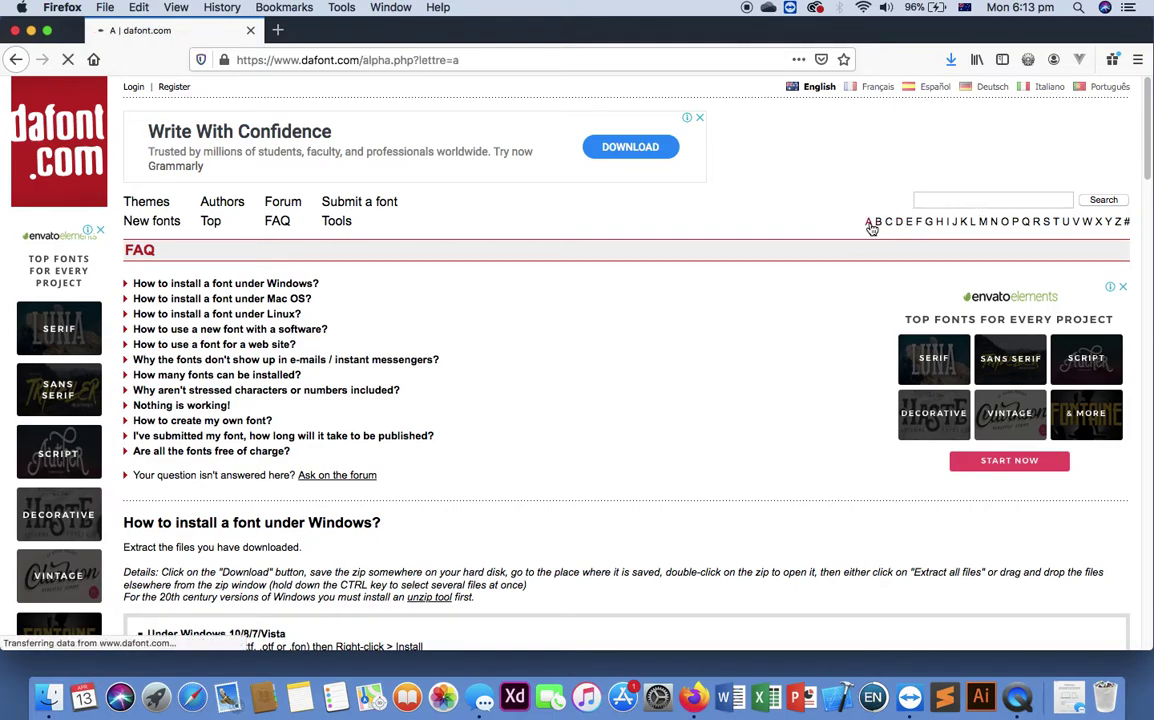
scroll(583, 471, down, 2)
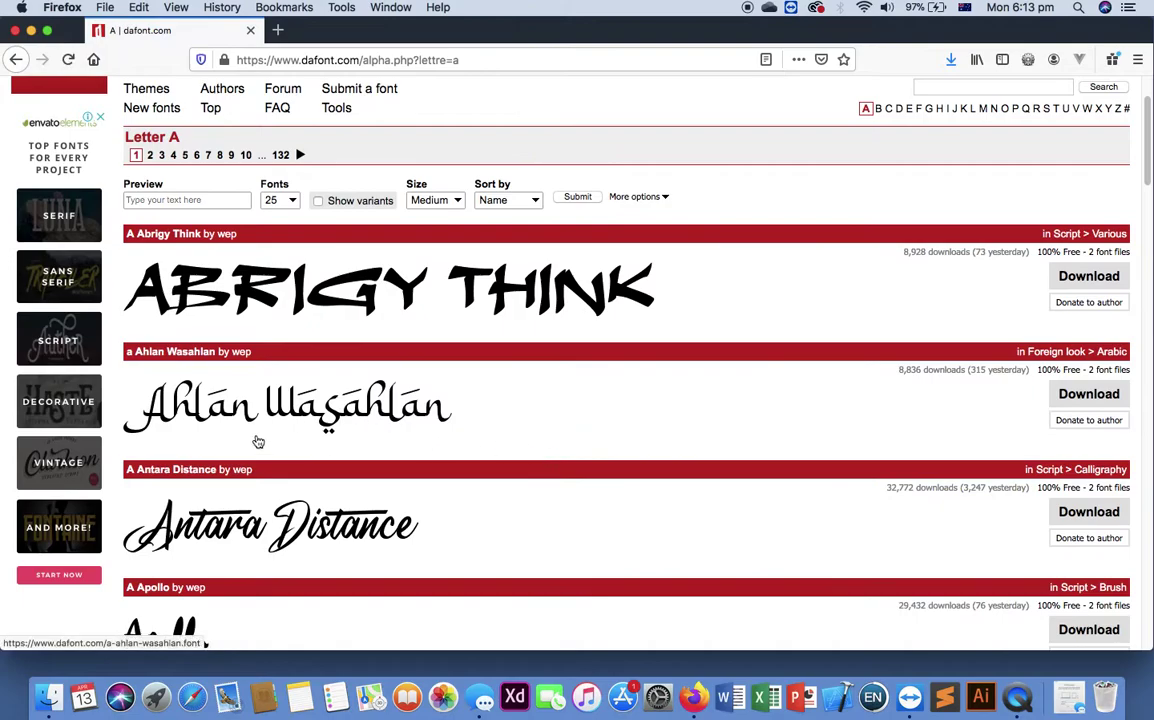
scroll(296, 548, down, 4)
scroll(253, 533, down, 3)
scroll(253, 533, up, 9)
click(888, 223)
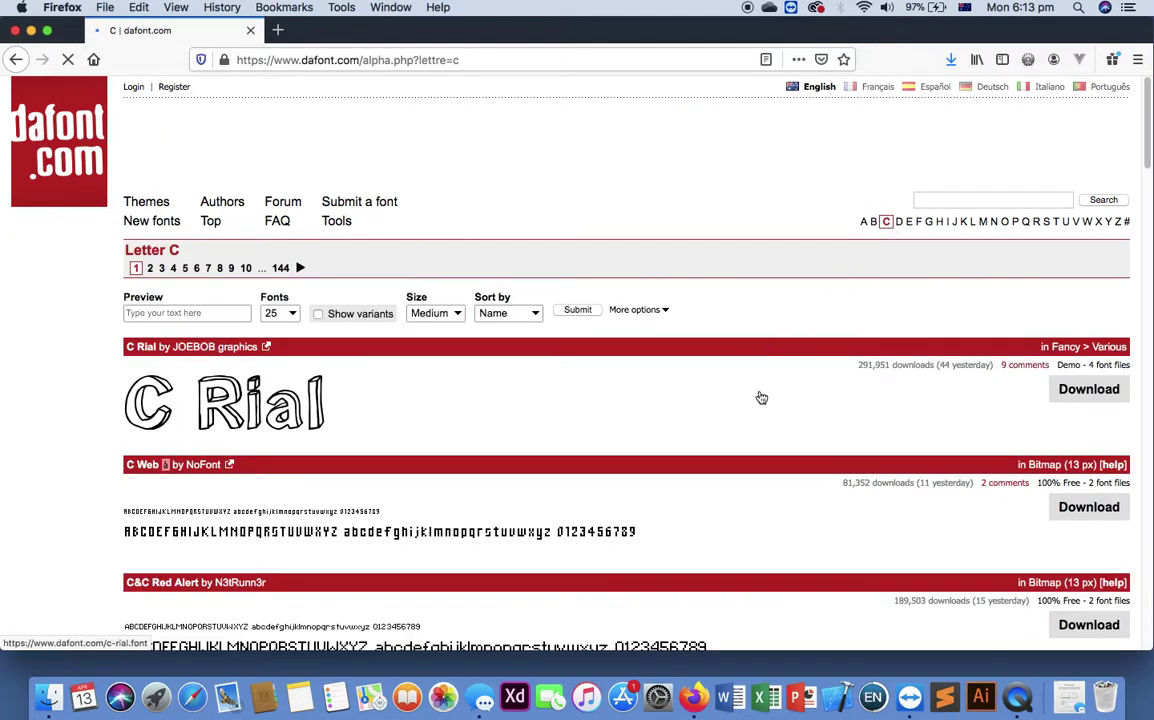
- Download the H&B Sketch font from the letter H list and save h_b_sketch.zip to the Desktop
click(938, 222)
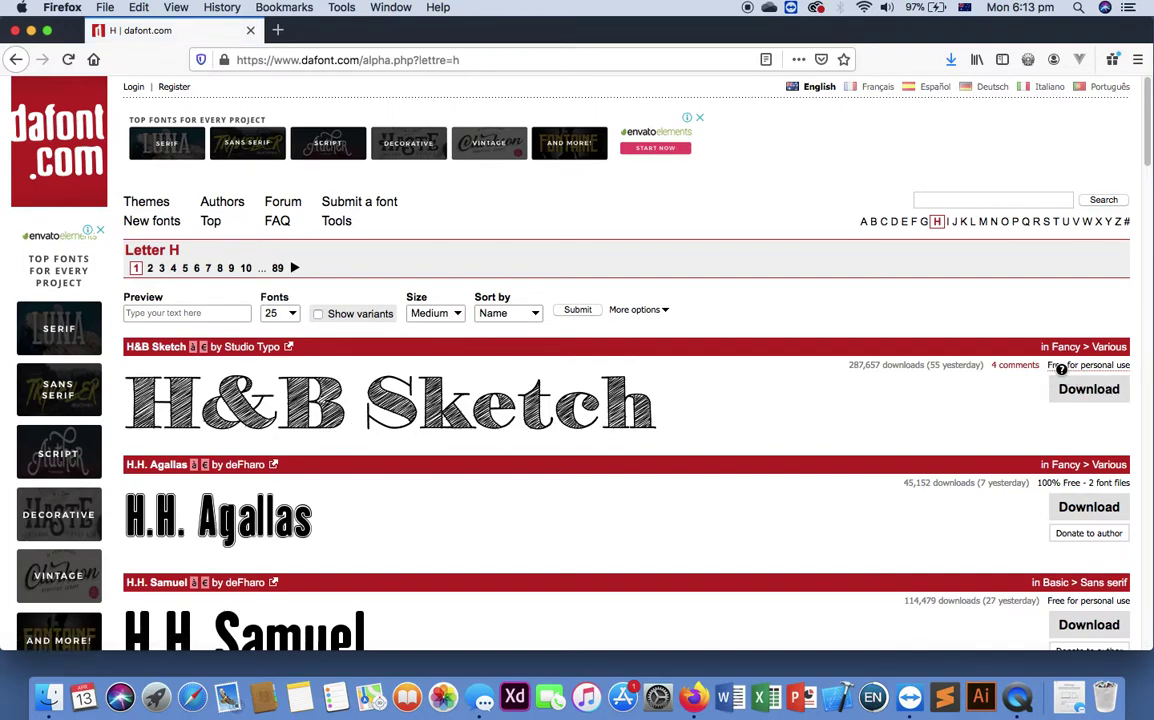
click(1098, 397)
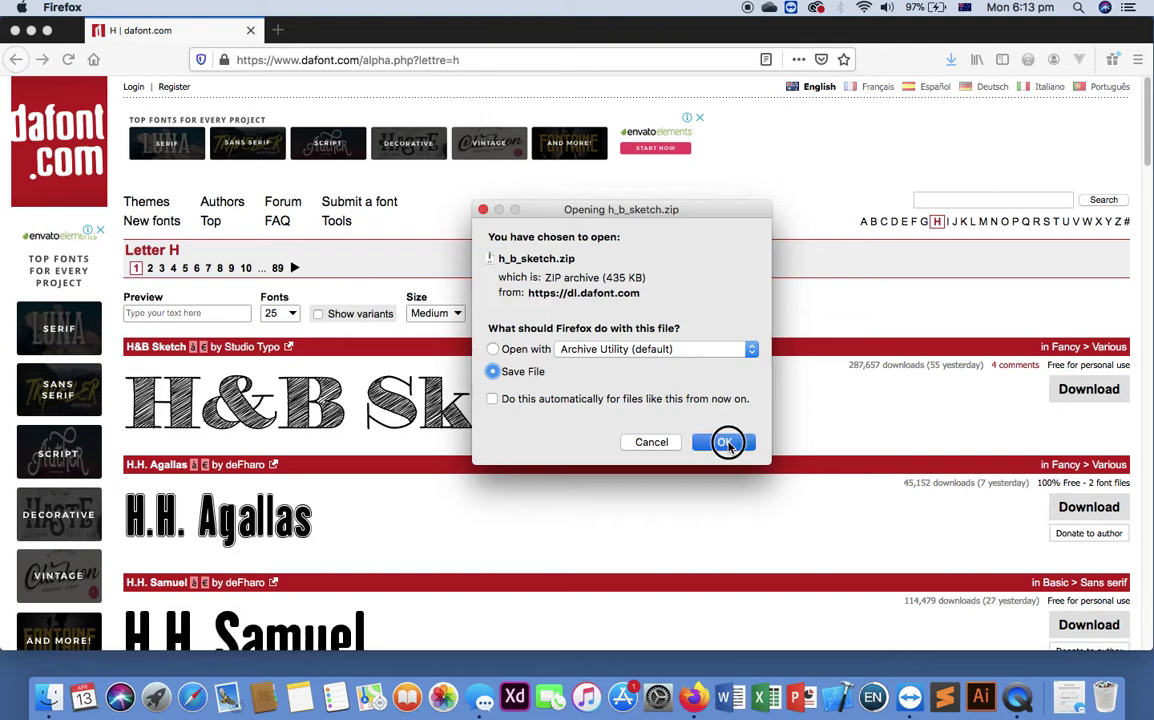
click(724, 443)
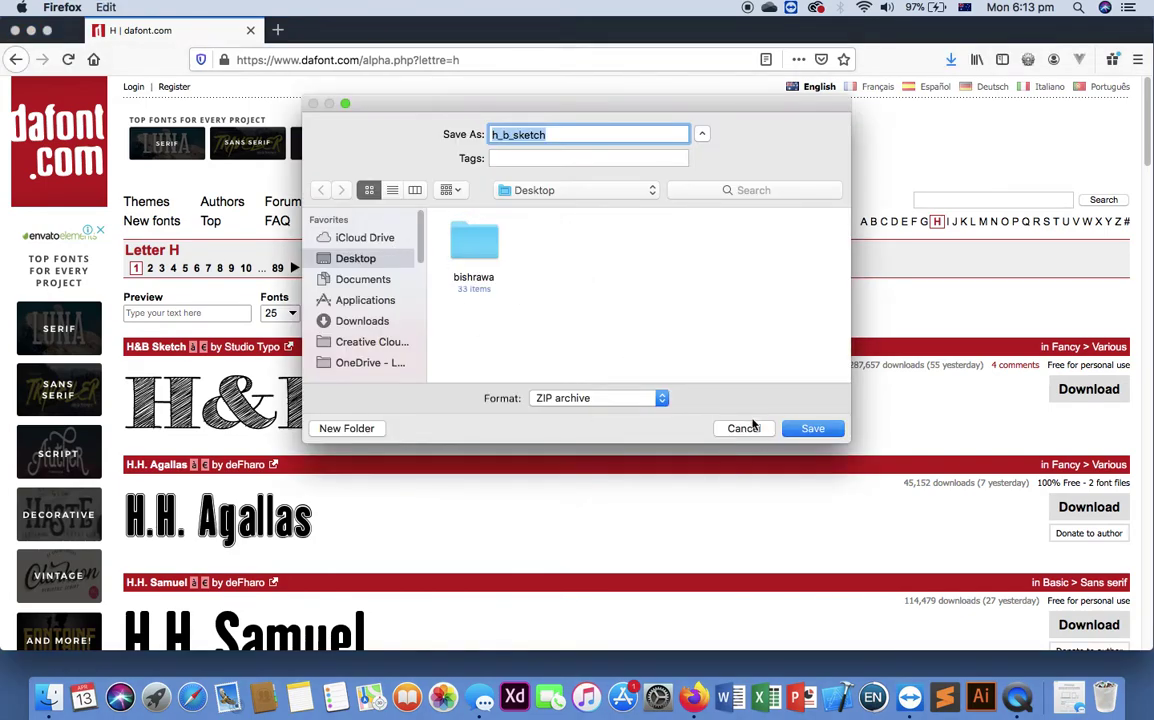
click(813, 428)
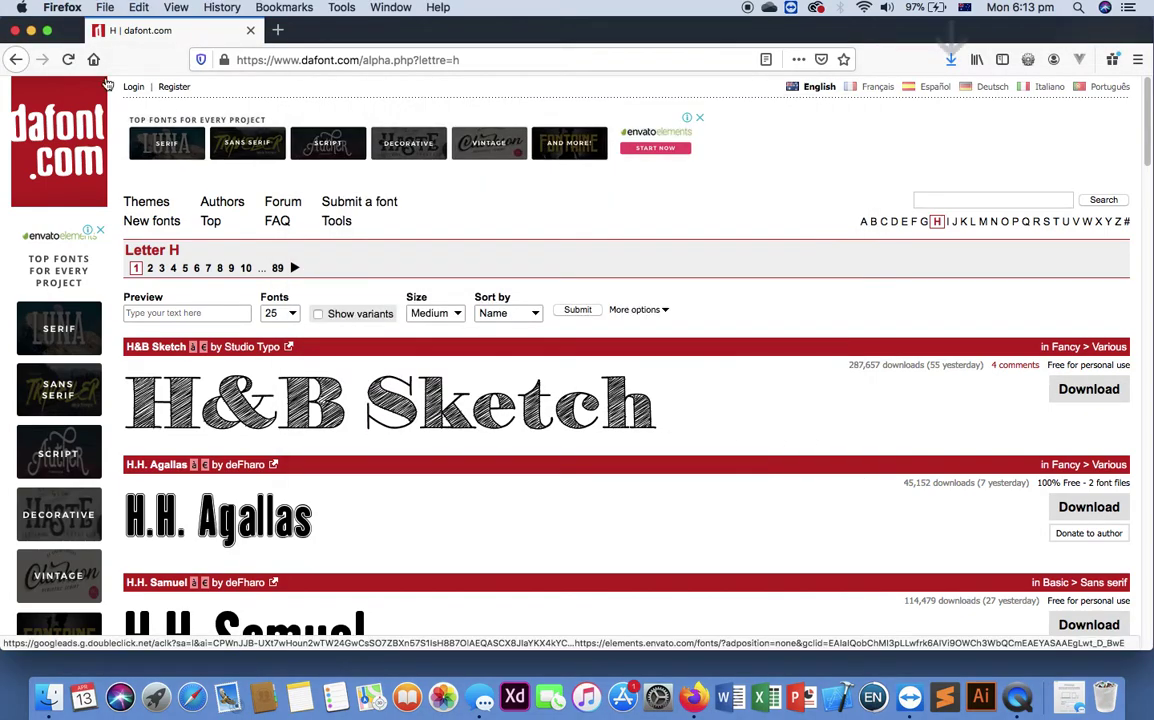
- Minimize the browser, reposition h_b_sketch.zip slightly on the desktop, and extract the archive there
click(31, 31)
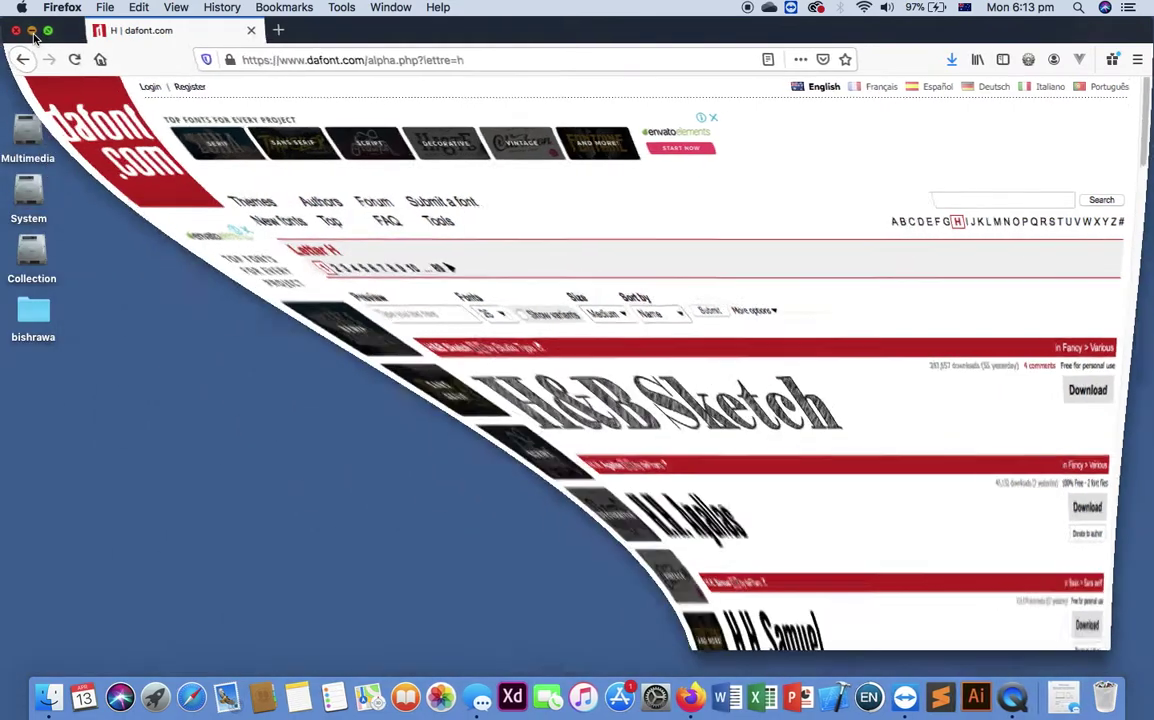
drag(1106, 45, 1093, 82)
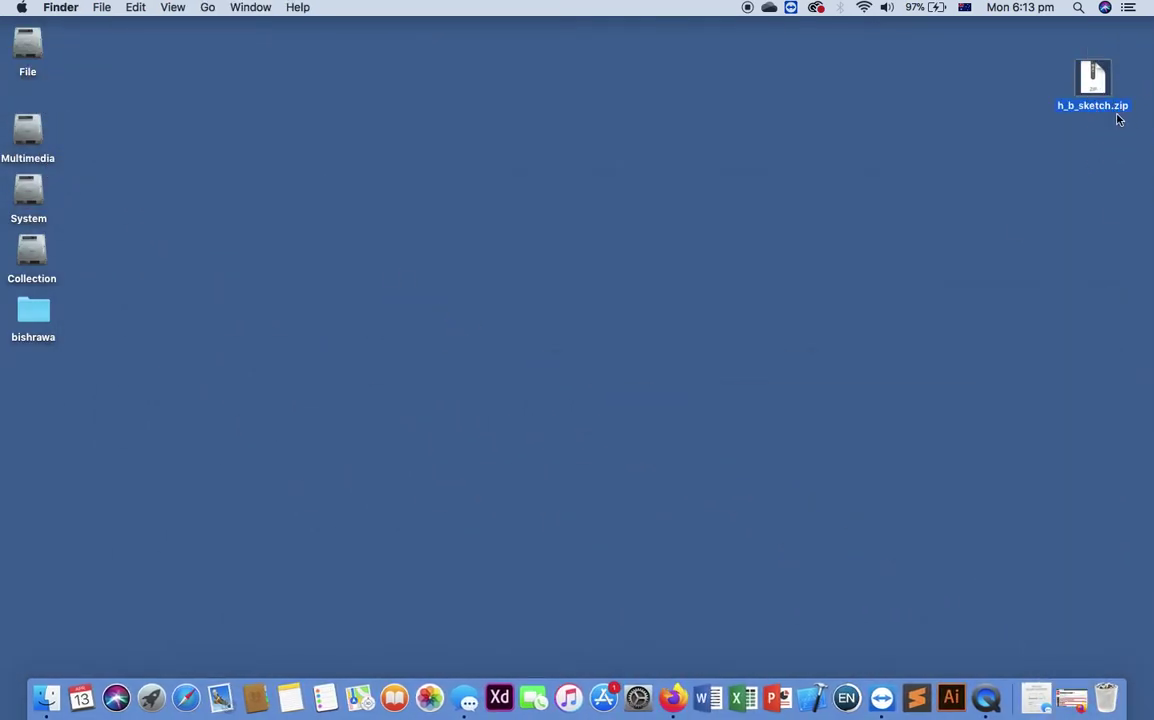
double_click(1096, 90)
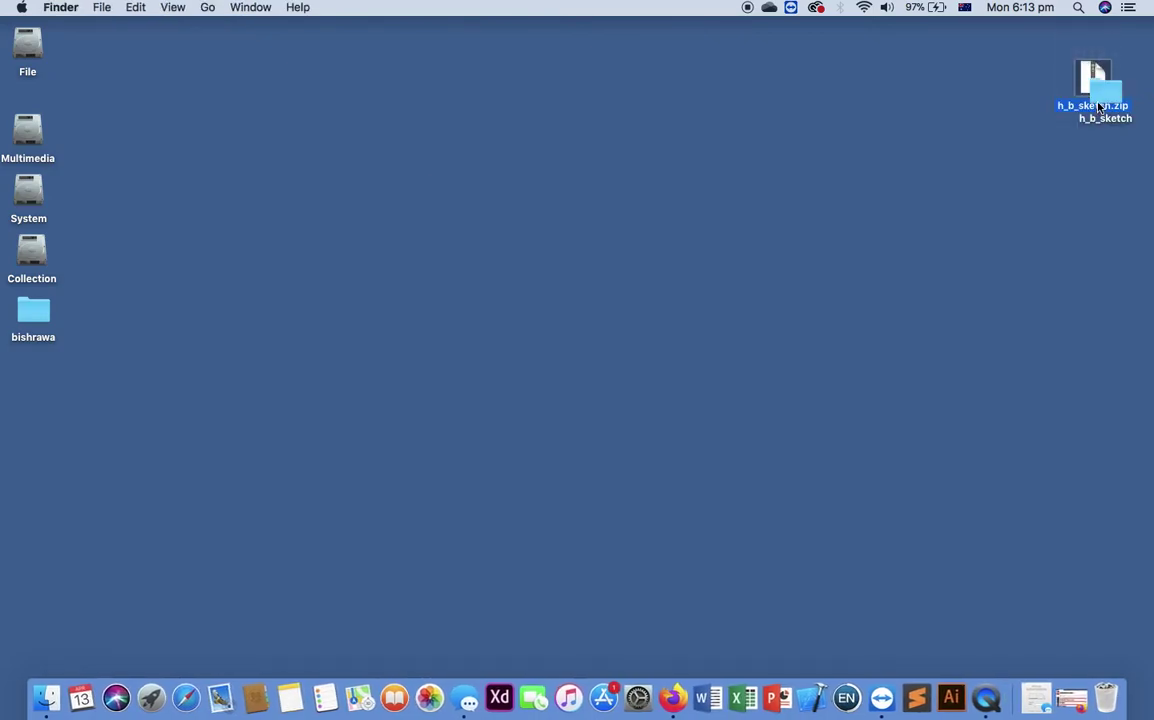
- Move the h_b_sketch folder clear of its zip, install HB Sketch Demo.otf from it, and close Font Book
drag(1099, 107, 1054, 170)
click(1056, 219)
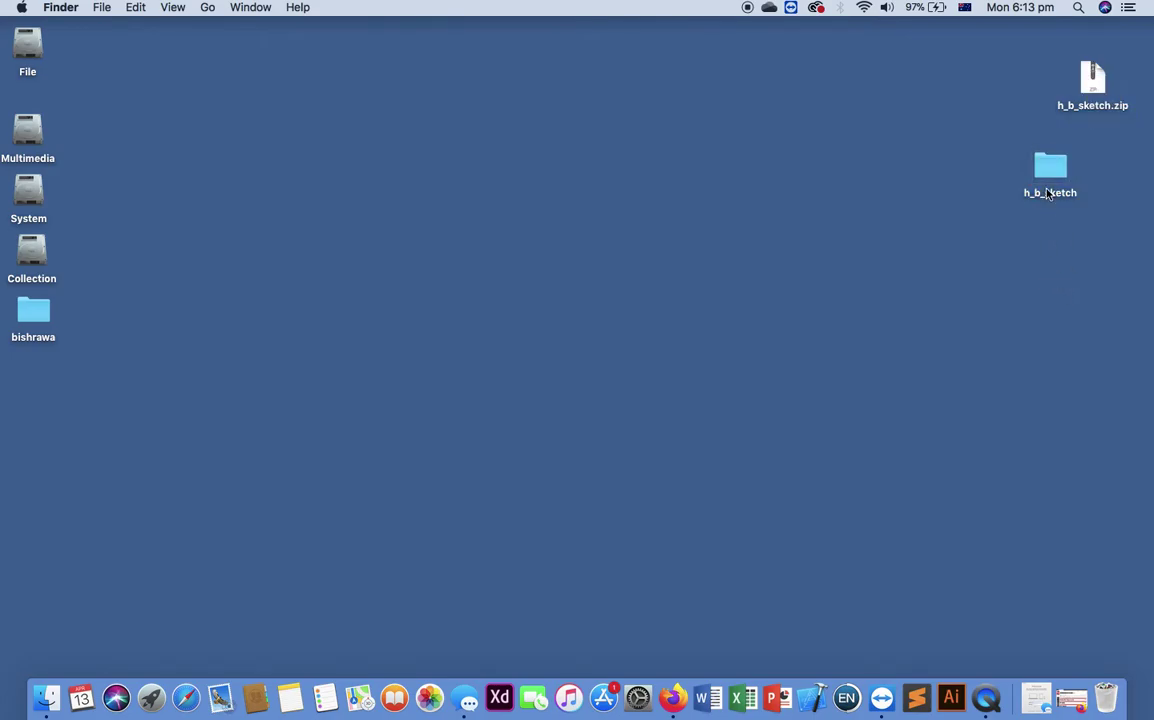
click(1055, 182)
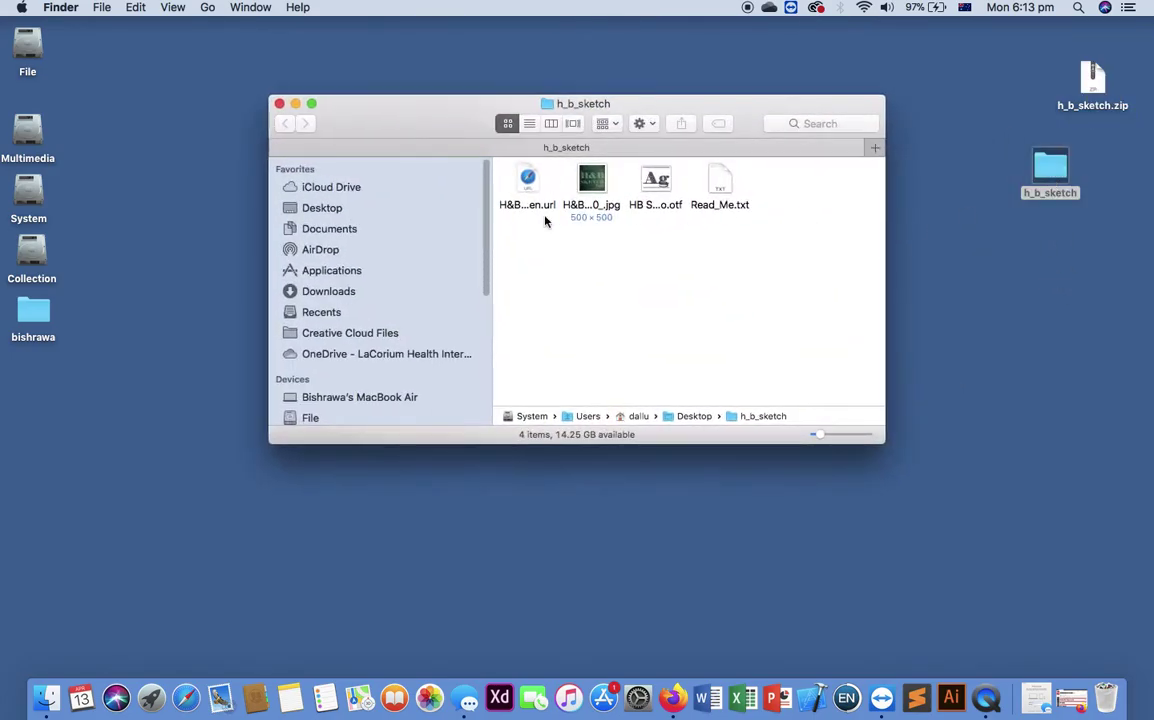
double_click(657, 184)
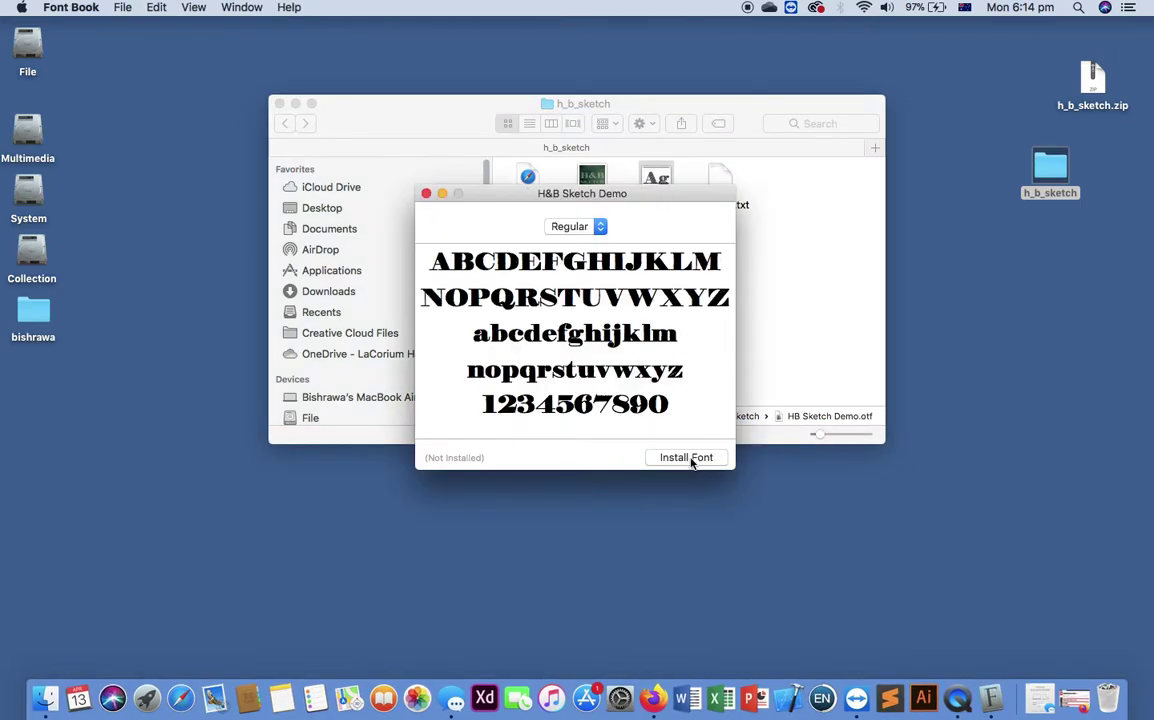
click(689, 459)
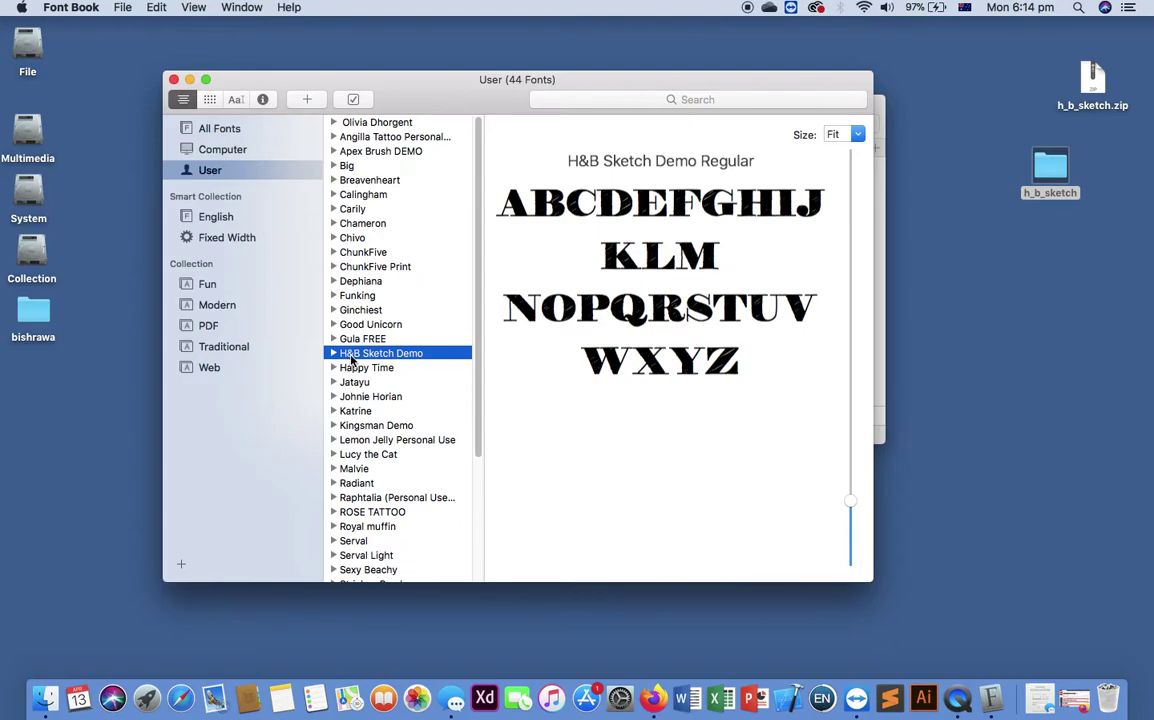
click(173, 79)
- Switch to Microsoft Word, create a blank document, and dismiss the Office Update notice
click(706, 698)
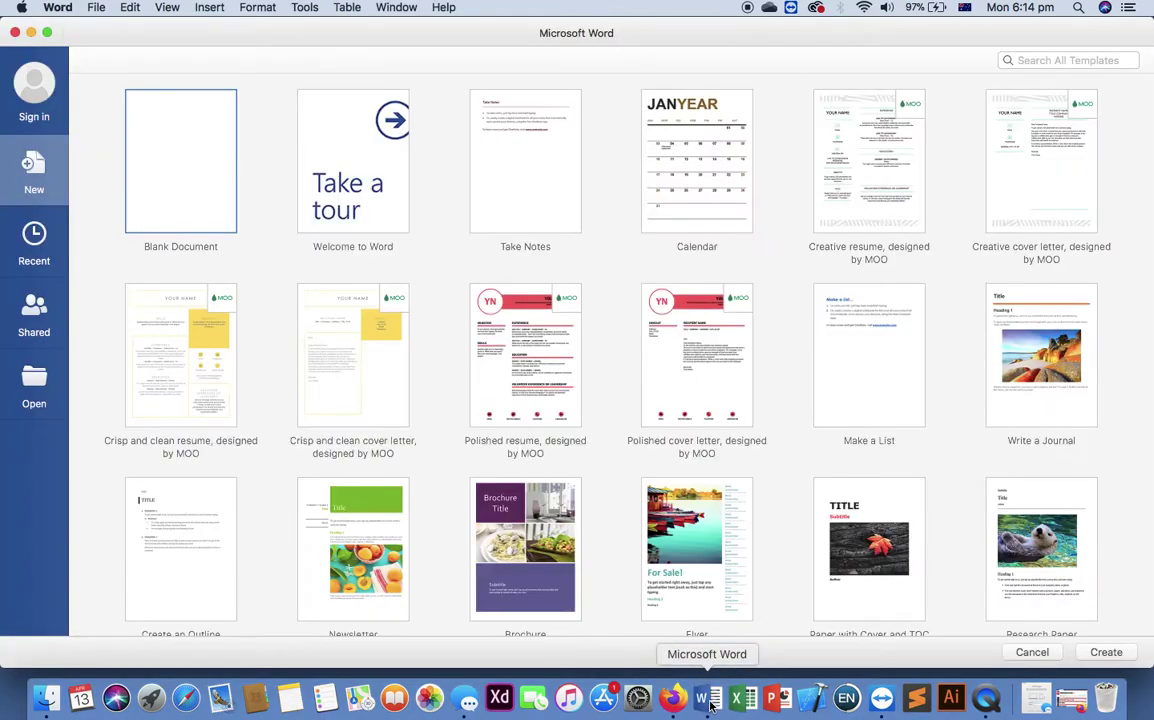
click(168, 212)
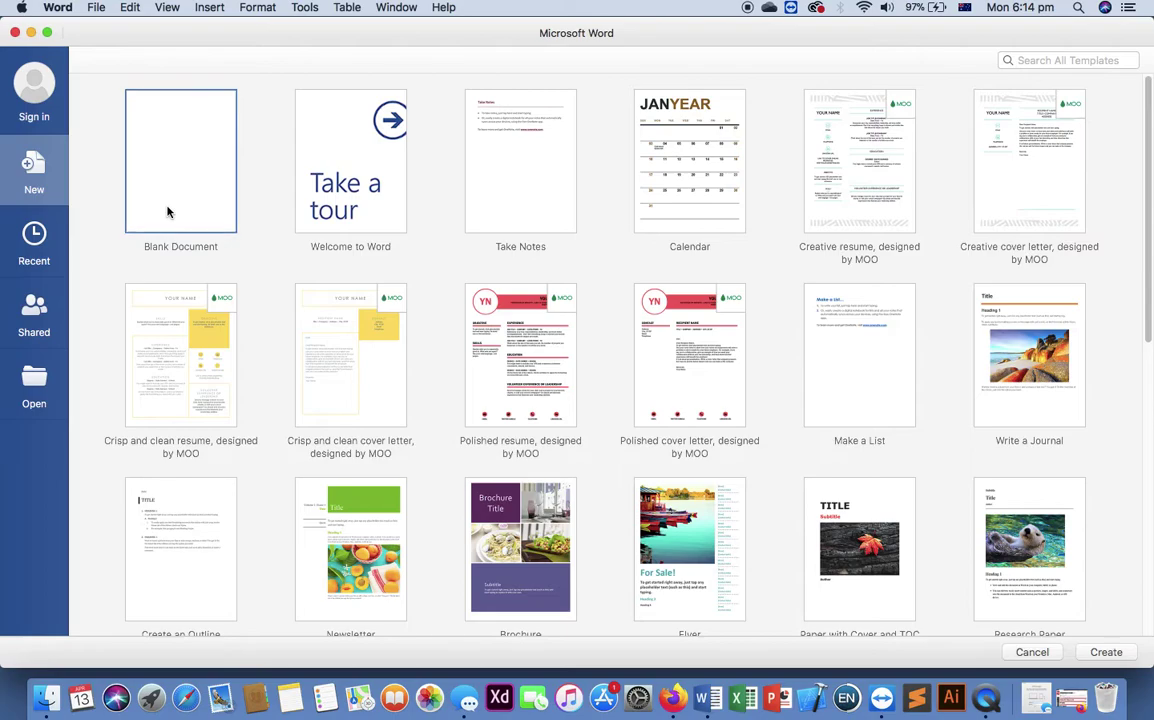
double_click(168, 212)
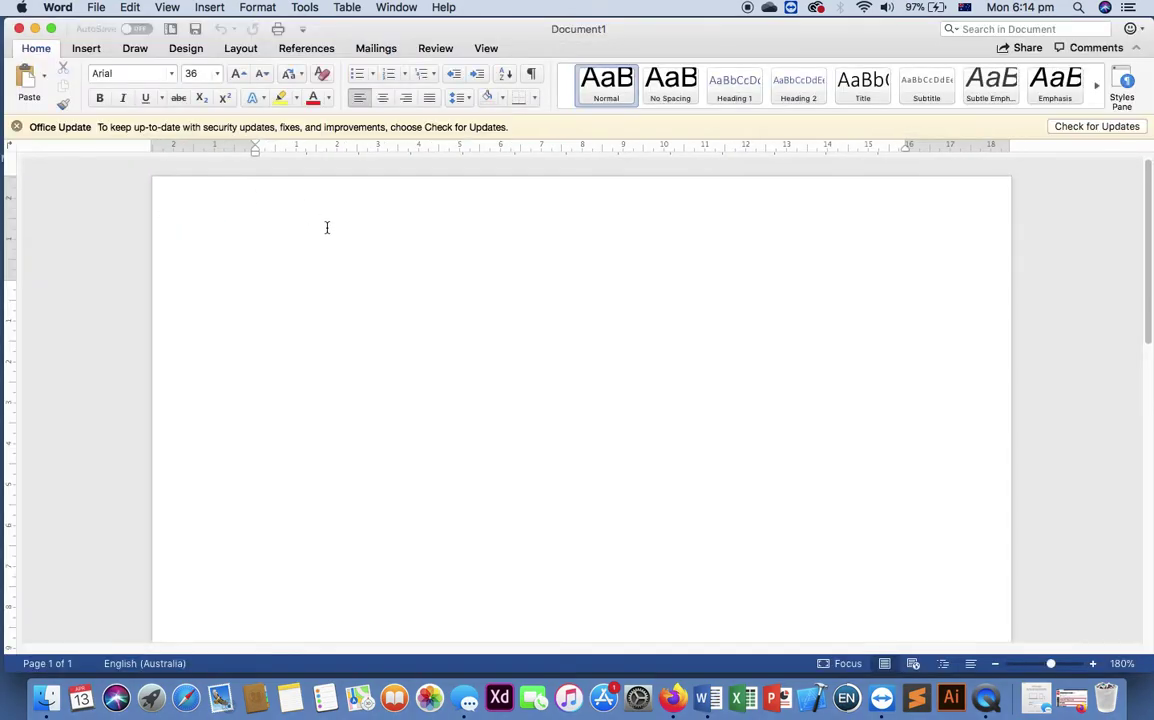
click(16, 126)
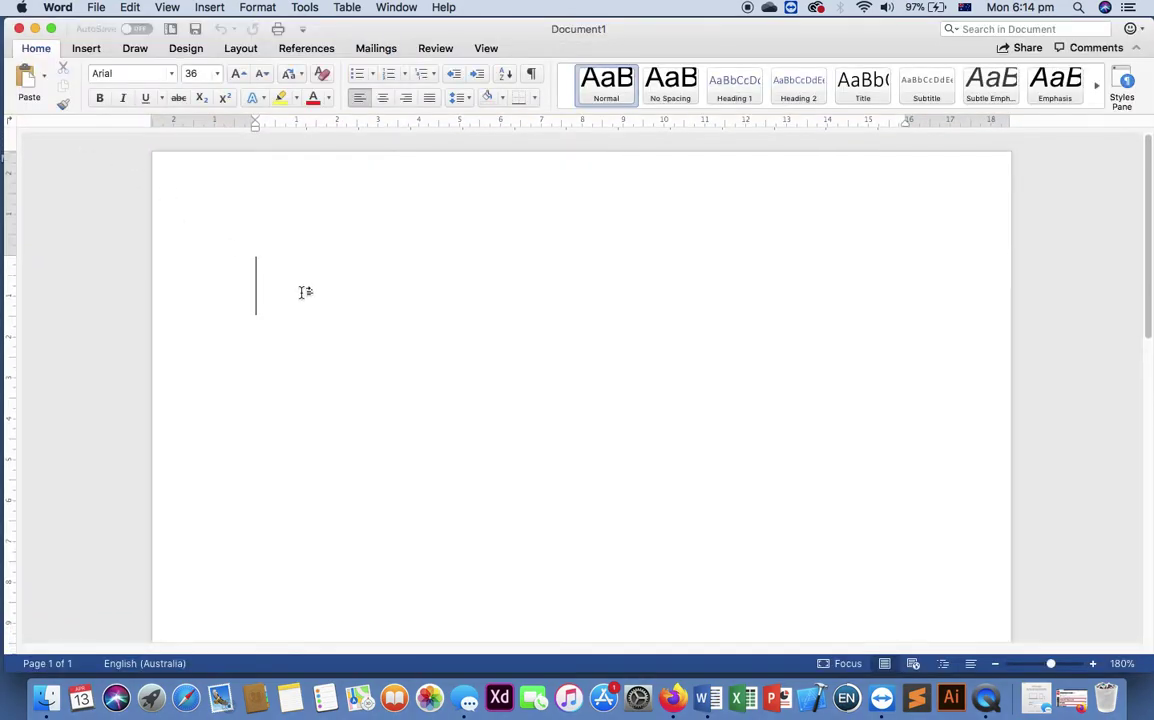
- Enter the word "Welcome" as sample text in the blank document
text(Welcome)
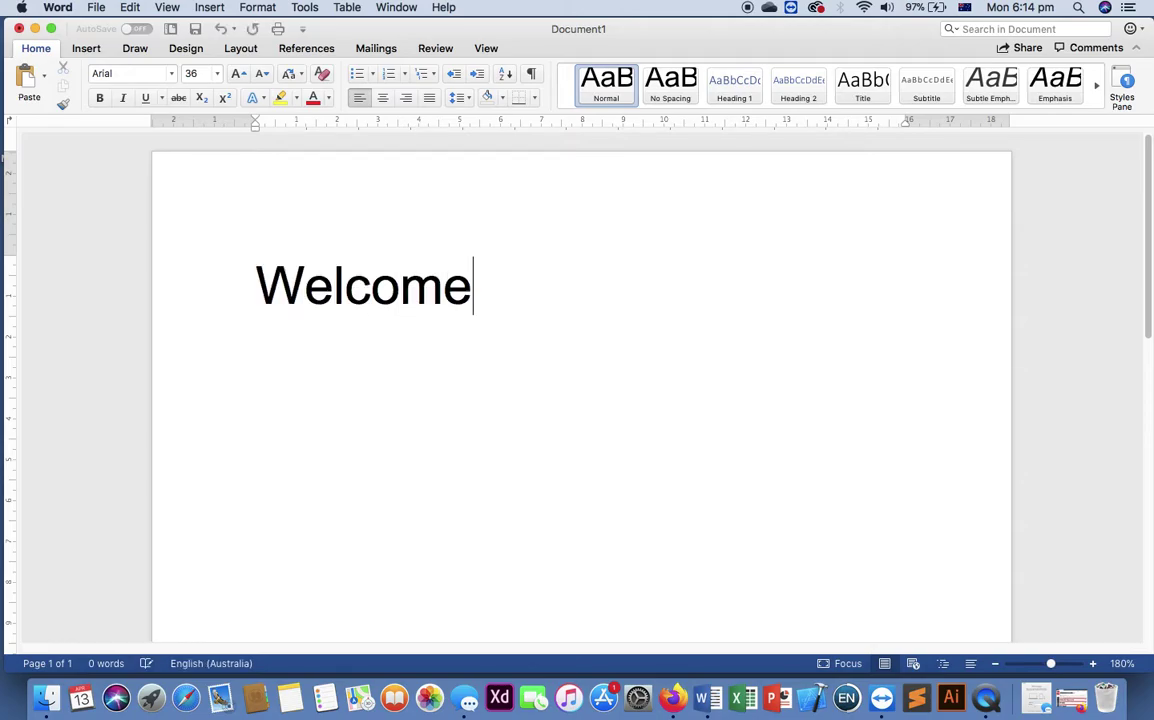
text( to)
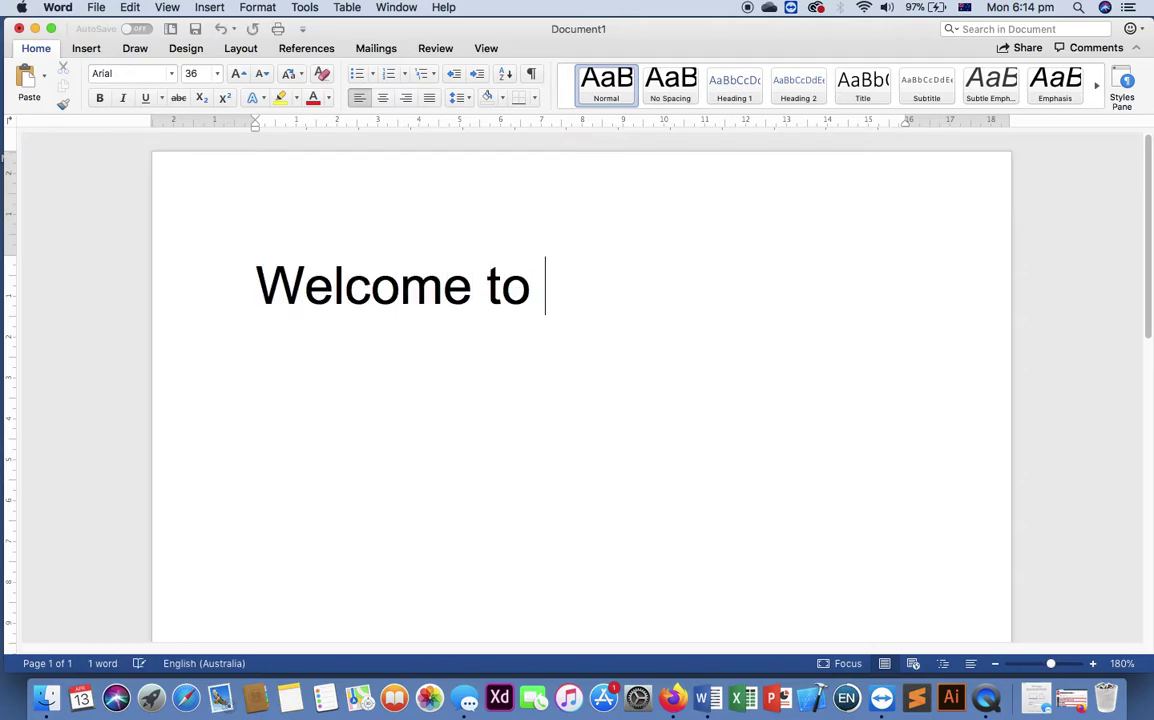
key(BackSpace)
key(BackSpace)
key(BackSpace)
key(BackSpace)
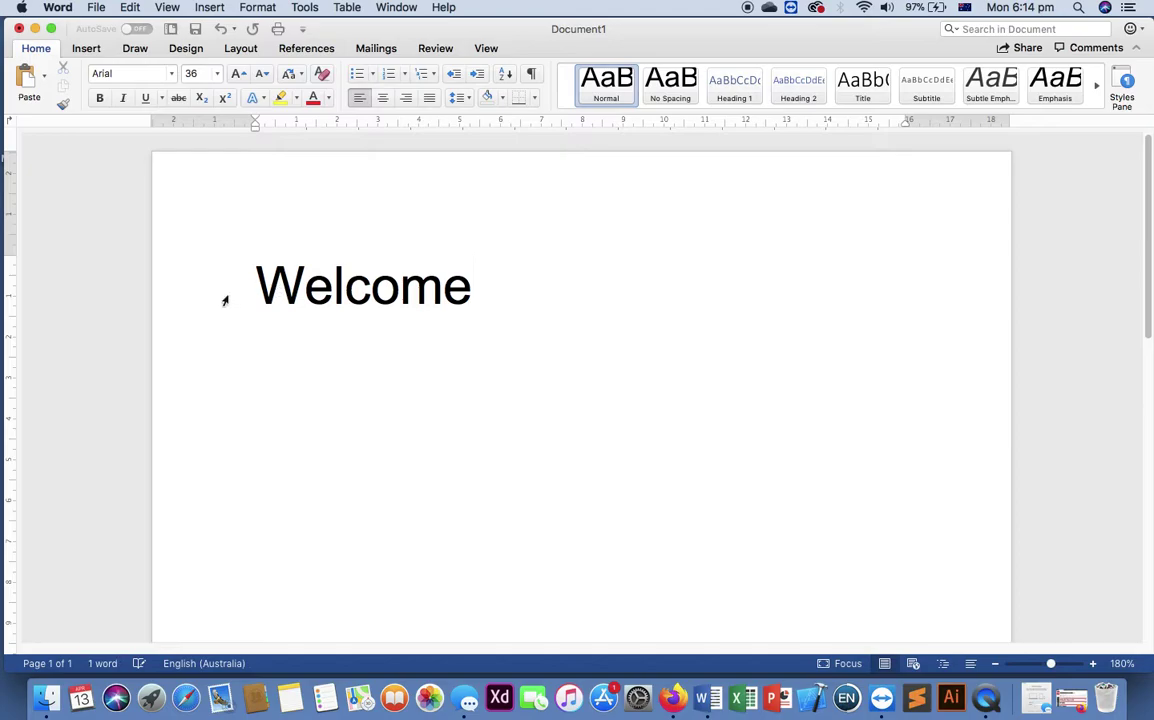
- Set the font of the word "Welcome" to H&B Sketch Demo
click(128, 278)
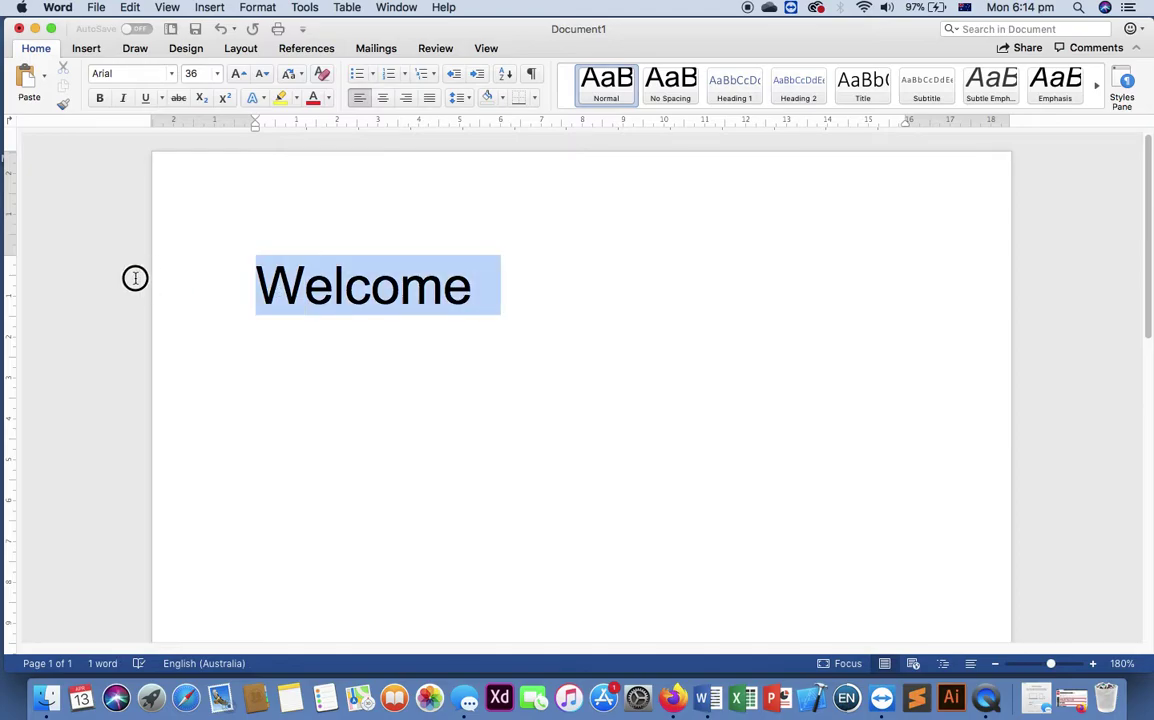
click(139, 75)
text(I&B Sketch Demo)
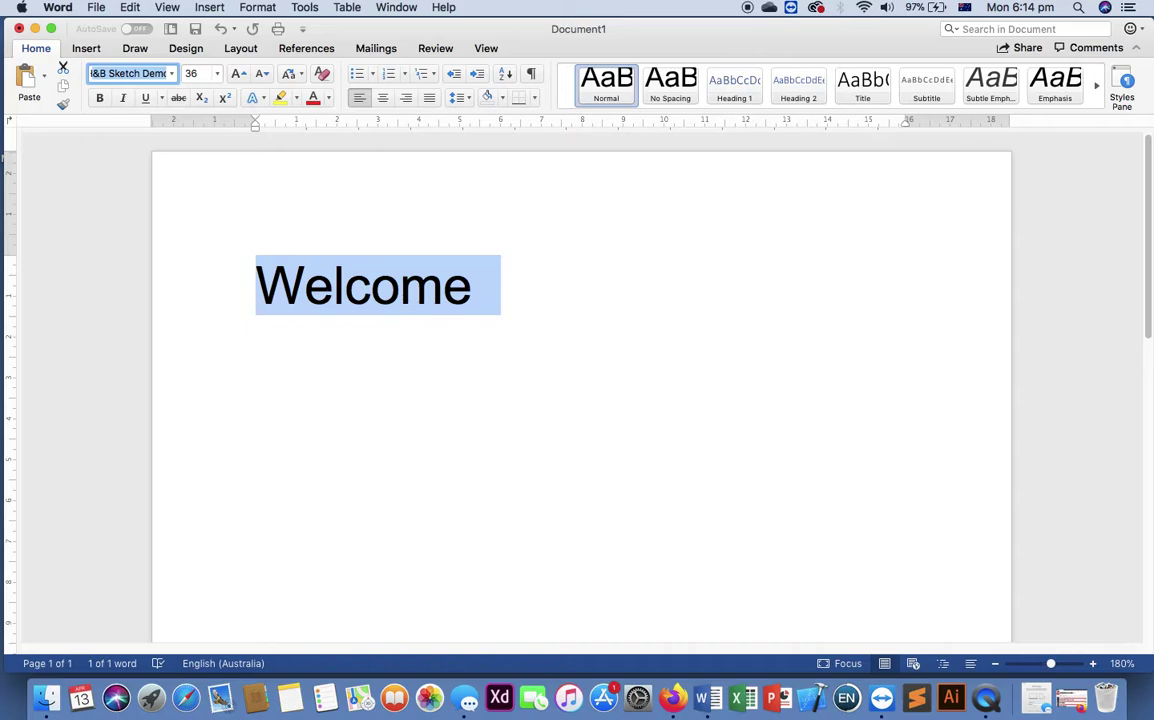
key(Return)
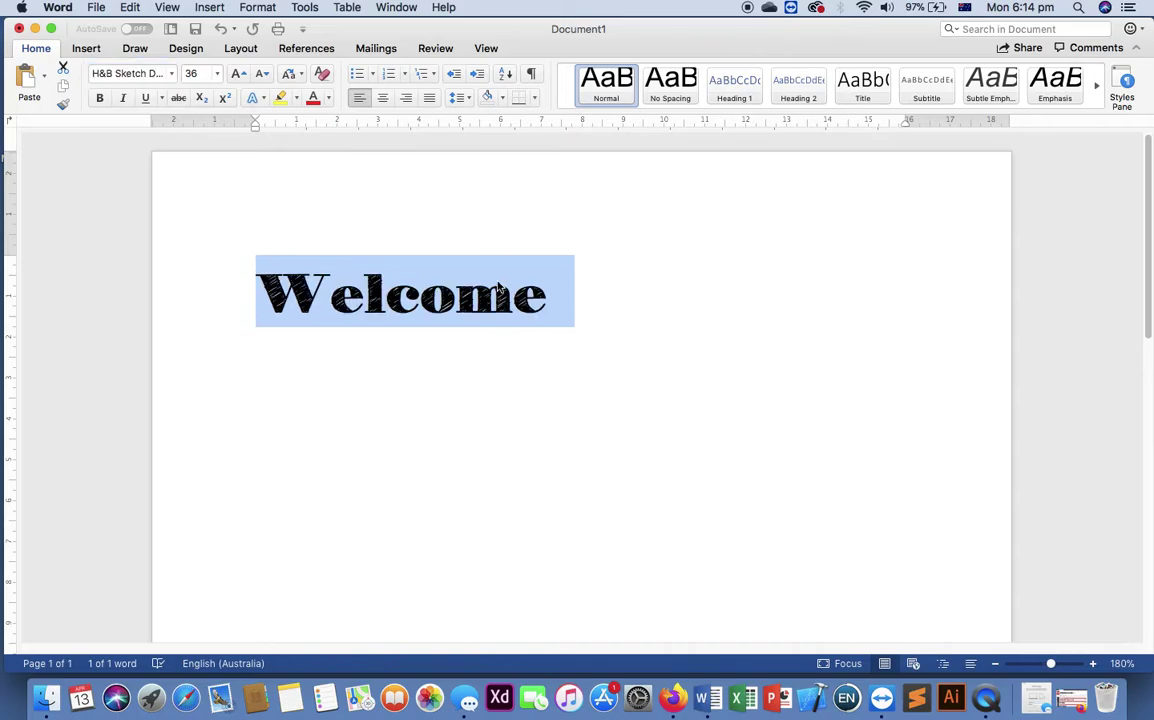
- Compare the "Welcome" text with the H&B Sketch sample on the dafont page in Firefox, and return to Word
click(673, 697)
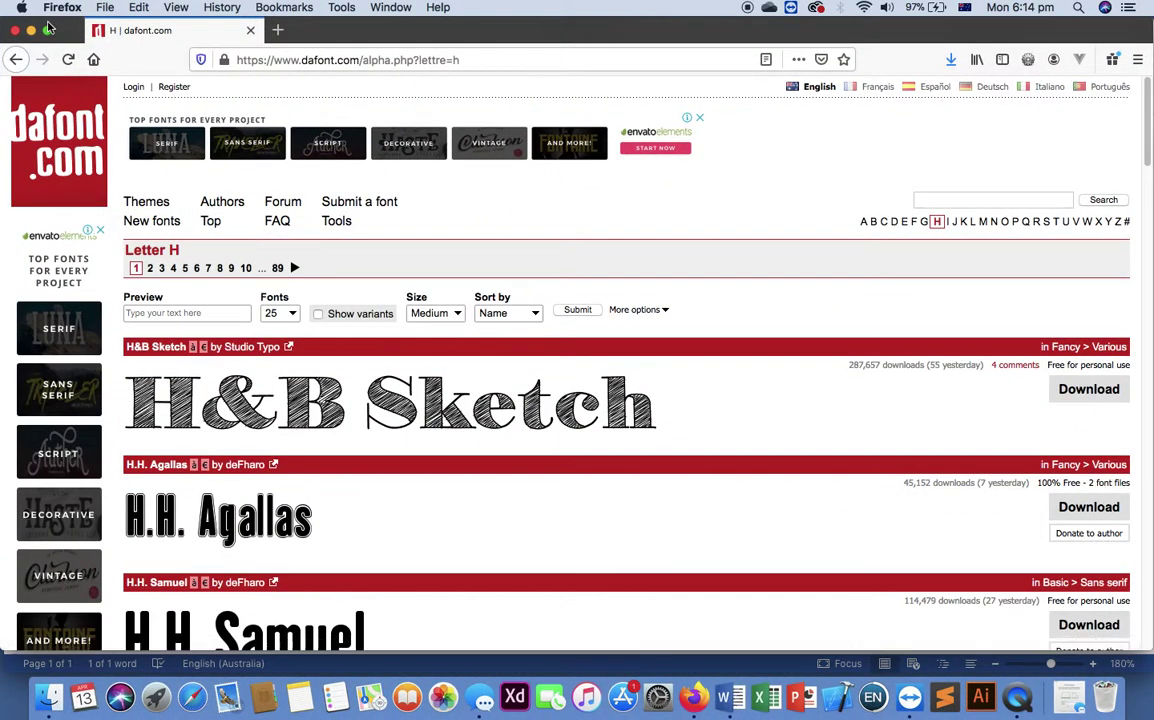
click(31, 30)
click(552, 296)
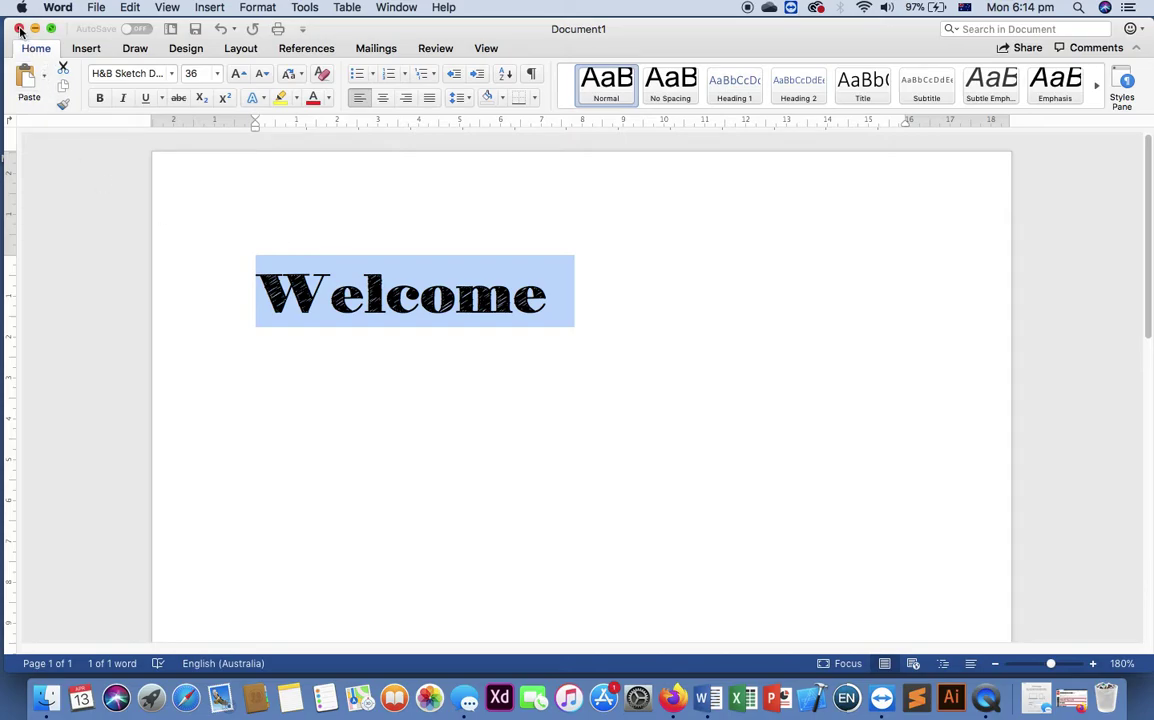
- Quit Word without saving the sample document
click(62, 8)
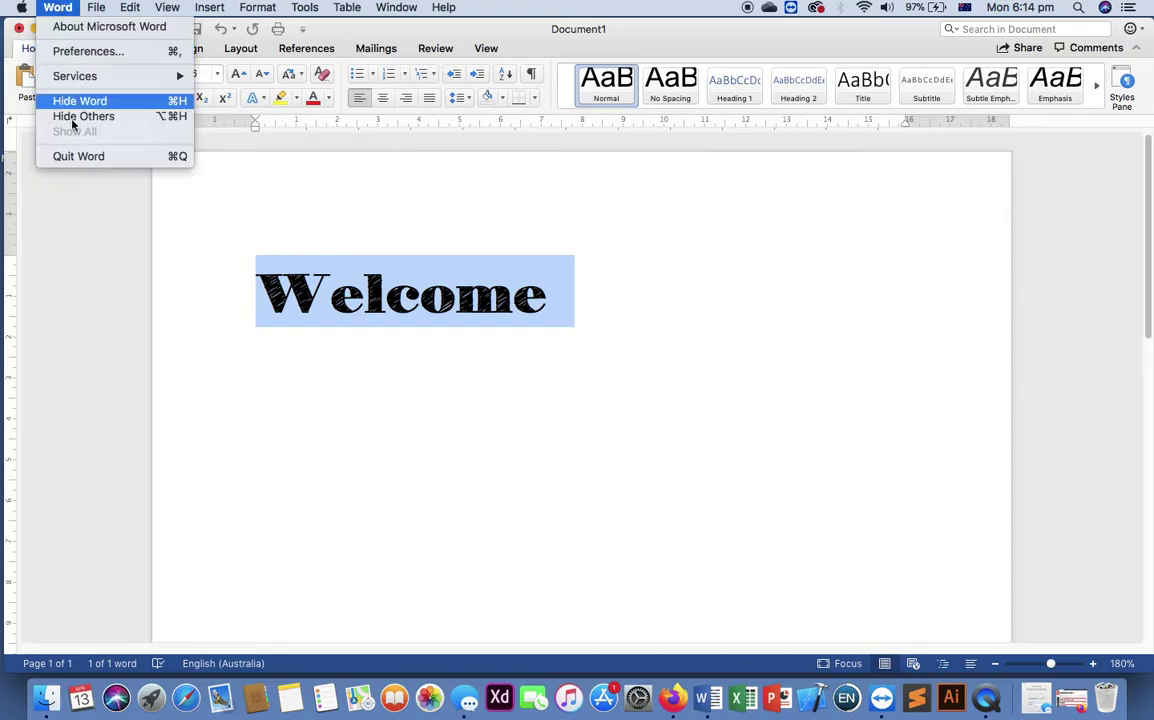
click(80, 155)
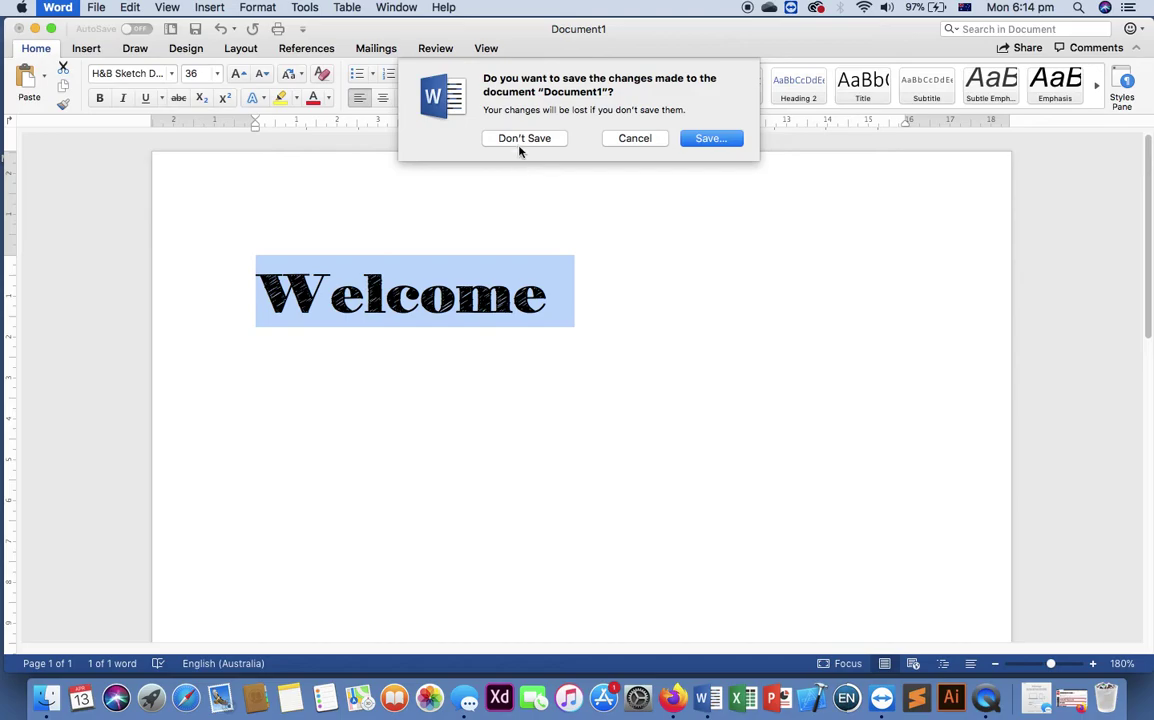
click(524, 138)
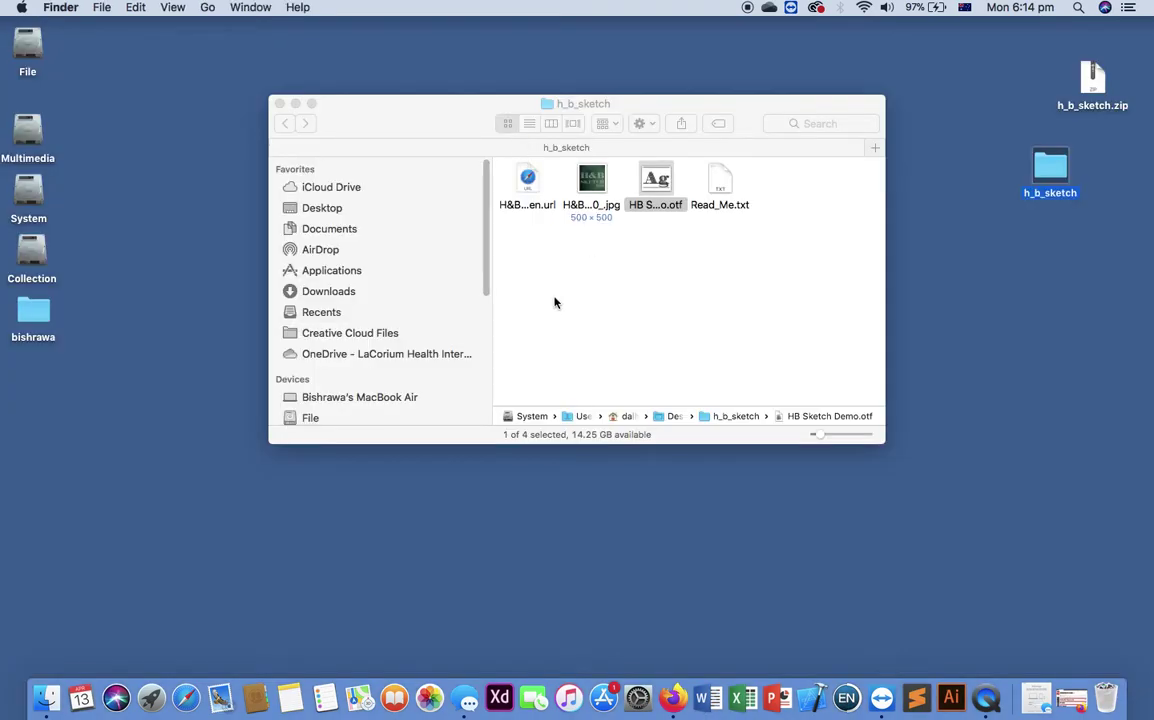
- Close the h_b_sketch folder window and move both the folder and h_b_sketch.zip from the desktop to the Trash
click(280, 103)
drag(1134, 278, 1018, 70)
key(super+BackSpace)
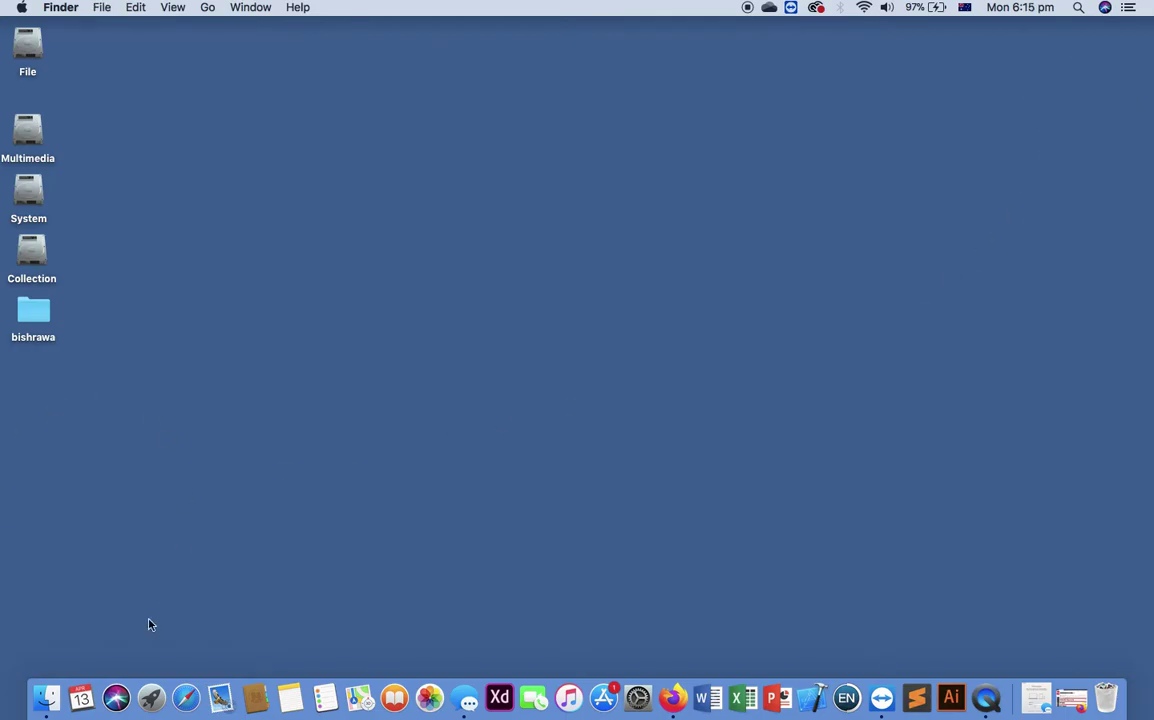
- Switch to Firefox and open google.com in place of the dafont page
click(673, 697)
click(454, 57)
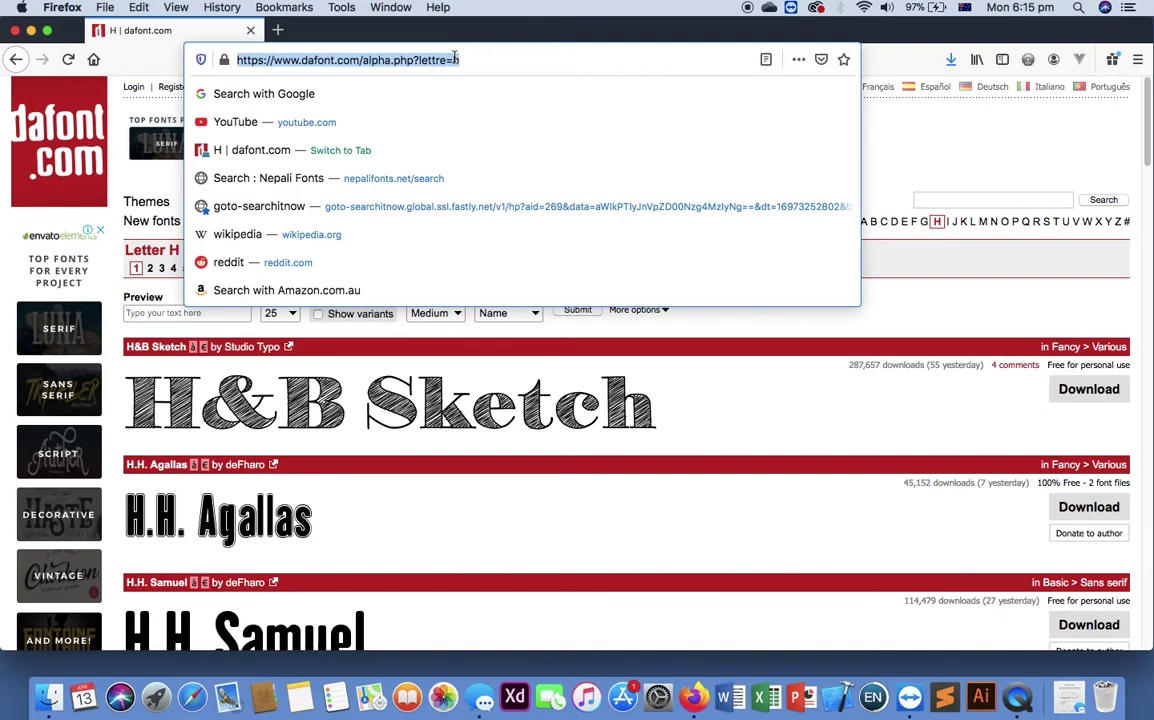
text(go)
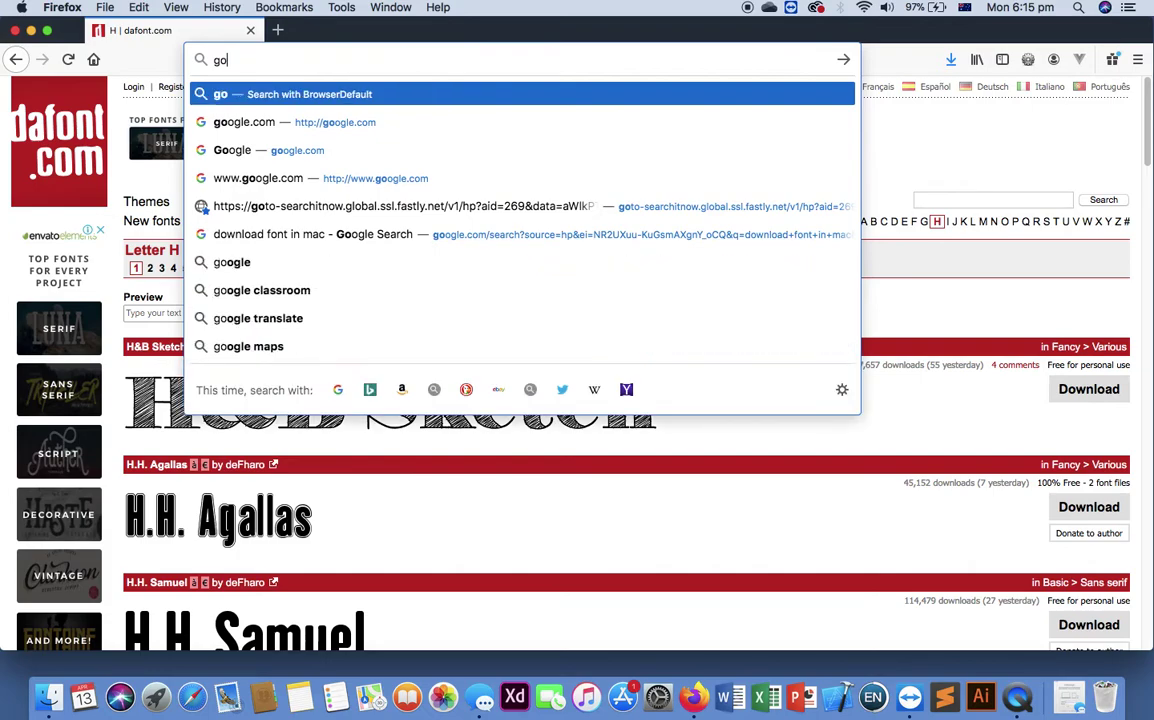
text(ogle.com)
key(Return)
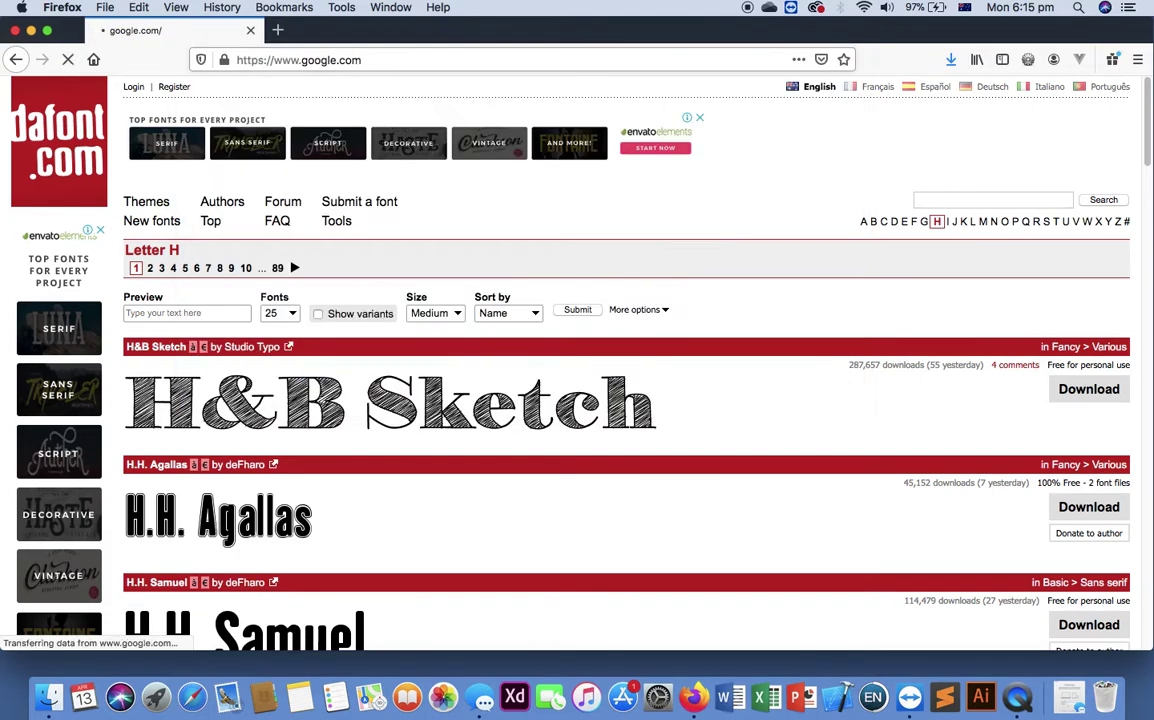
- Search Google for "nepali font for mac"
click(554, 321)
text(neplai)
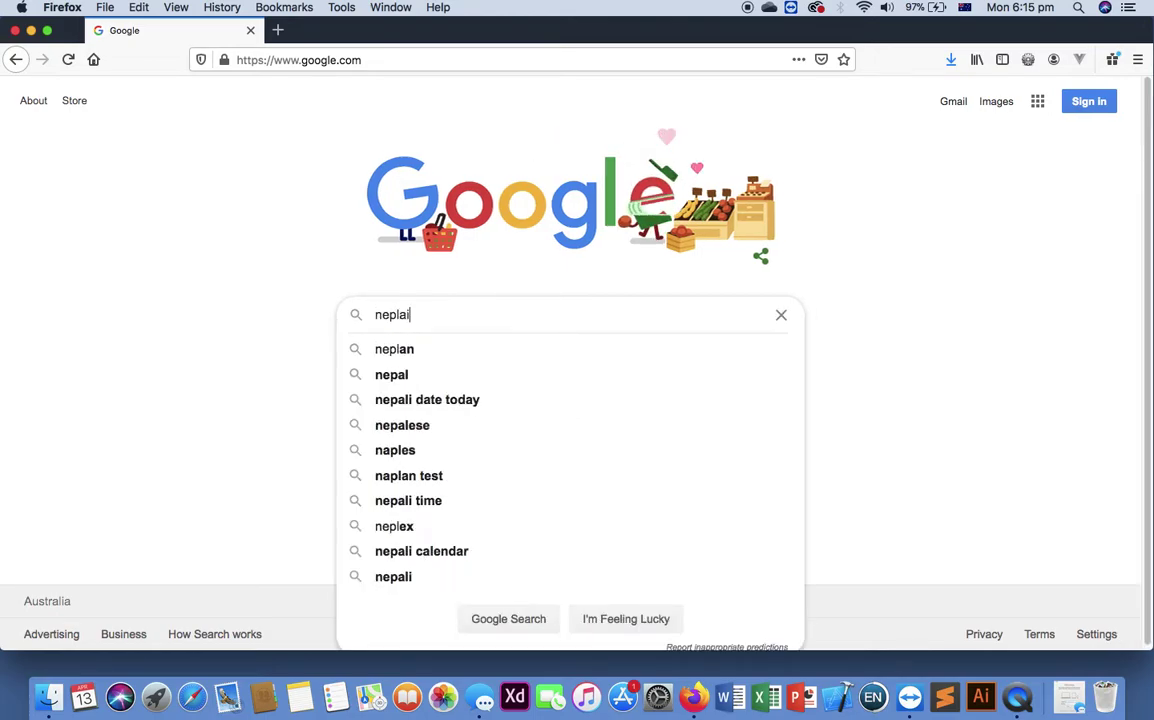
text( font for mac)
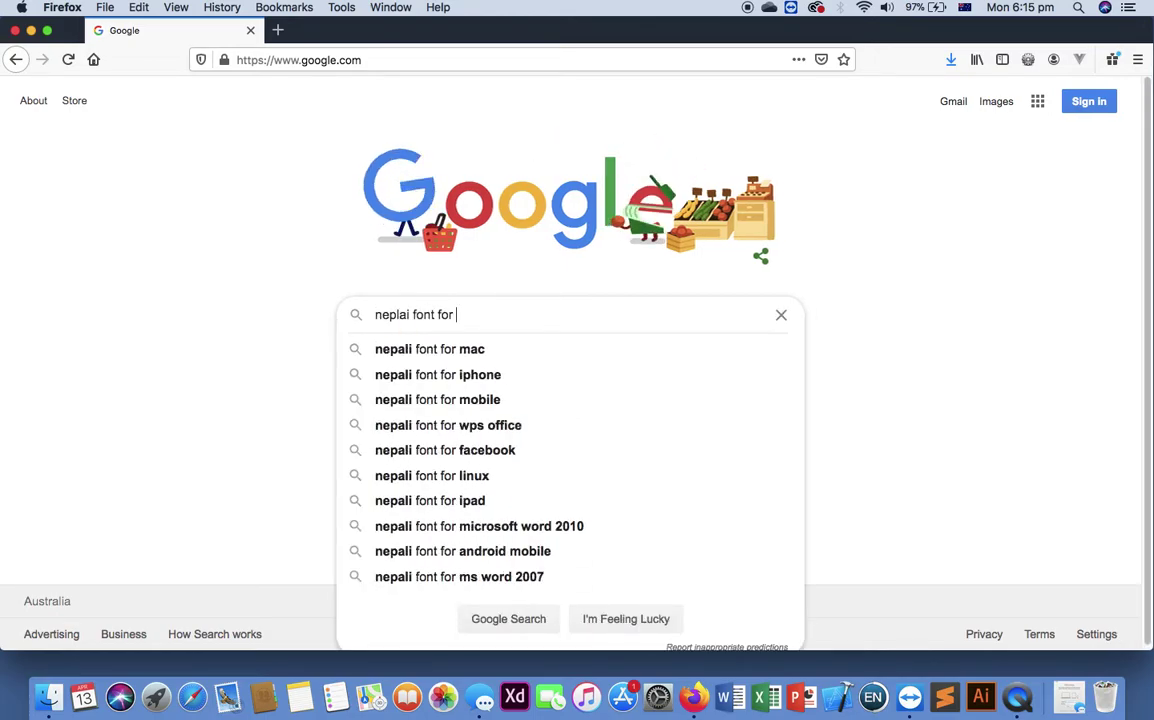
key(Left)
key(Left)
key(Left)
key(Left)
key(Left)
key(Left)
key(Left)
key(Left)
key(Left)
key(Left)
key(Left)
key(Left)
key(Left)
key(Left)
key(Left)
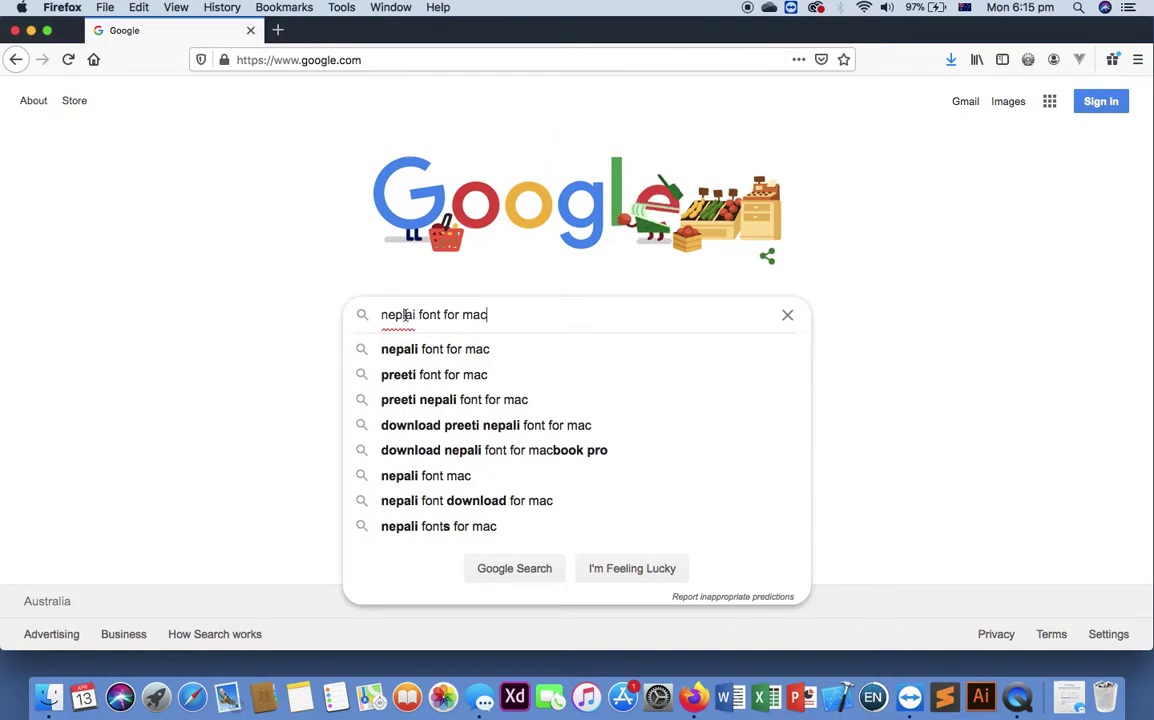
key(BackSpace)
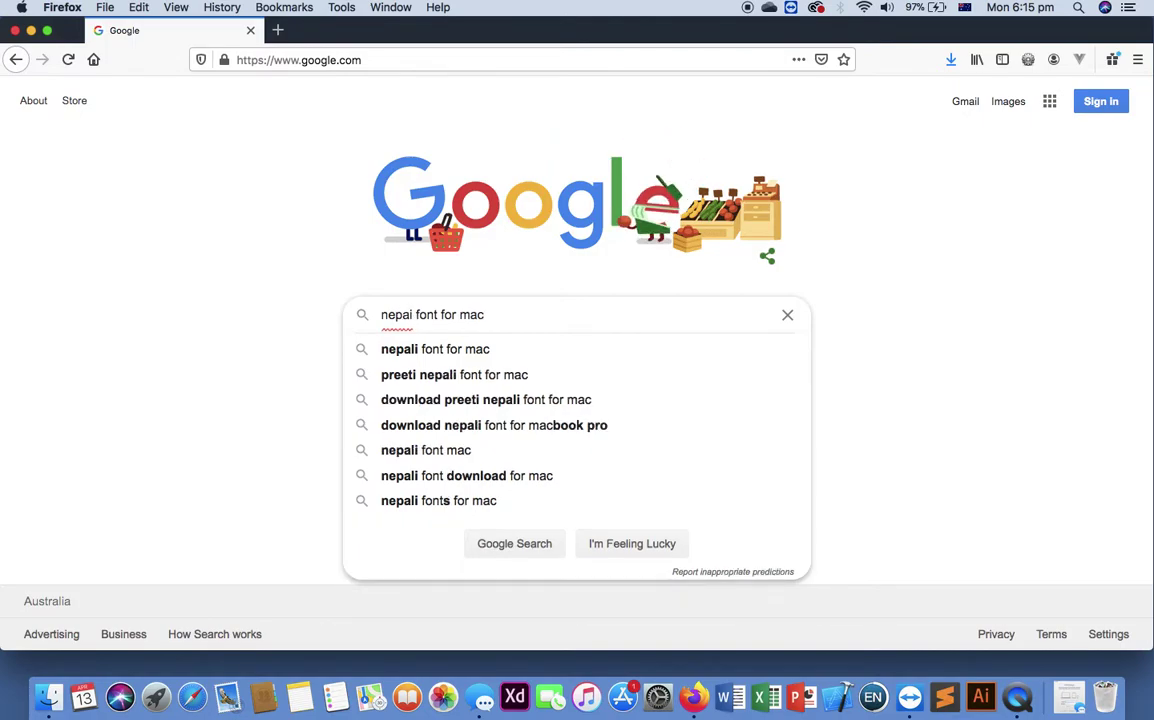
text(l)
key(Right)
key(Right)
key(Right)
key(Right)
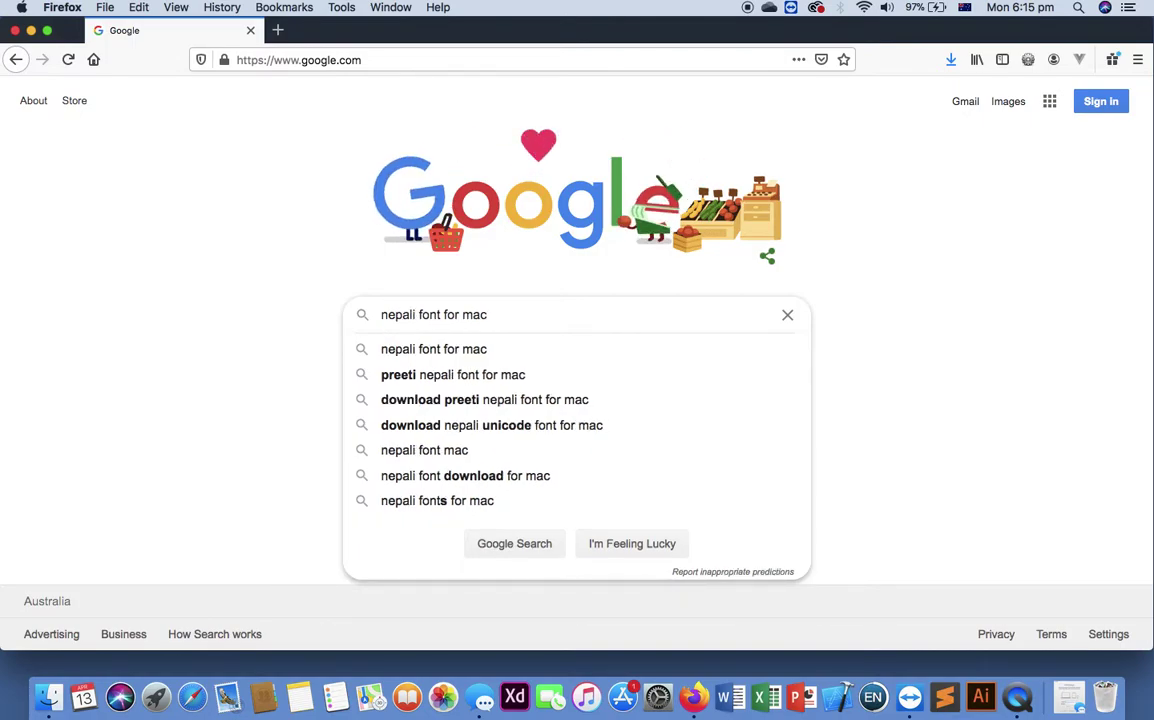
key(Return)
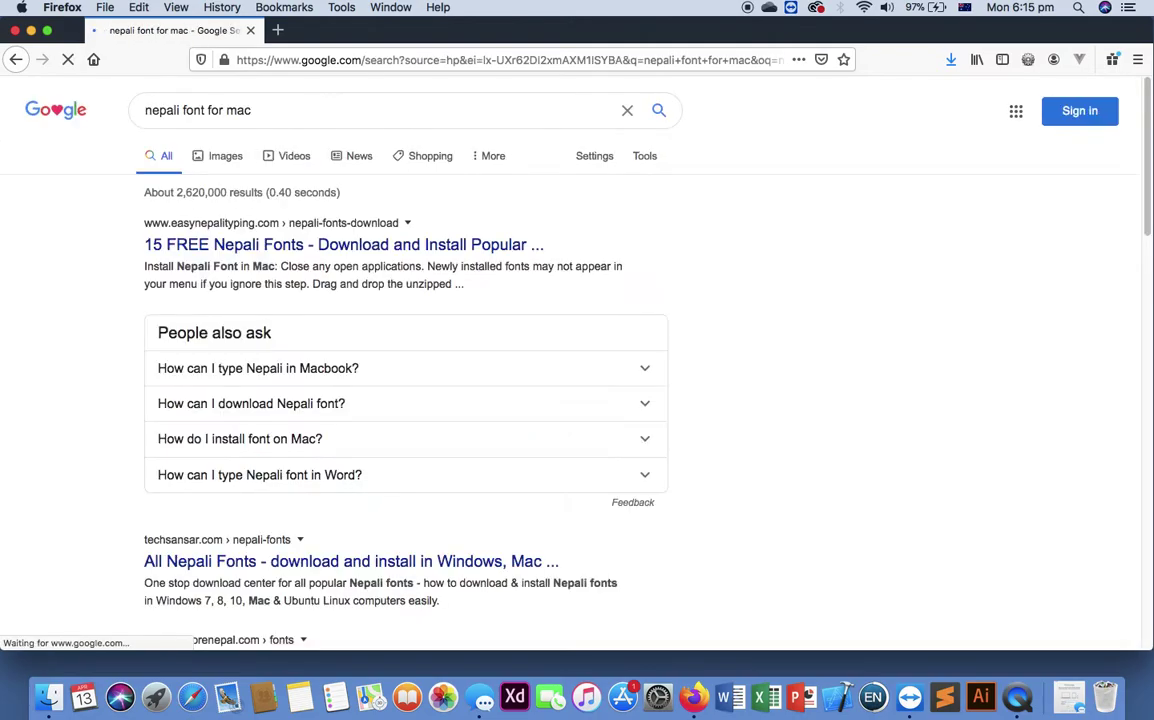
- Open the nepalifonts.net site from the search results and go to its font search page
scroll(525, 480, down, 5)
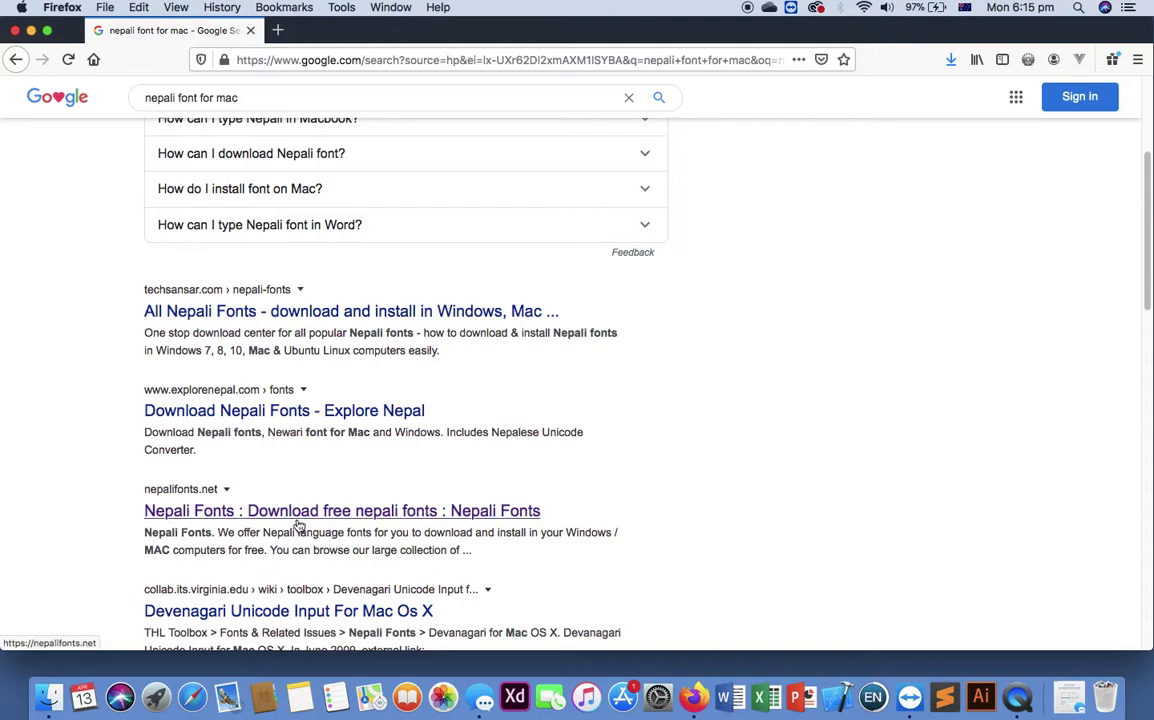
scroll(280, 520, down, 4)
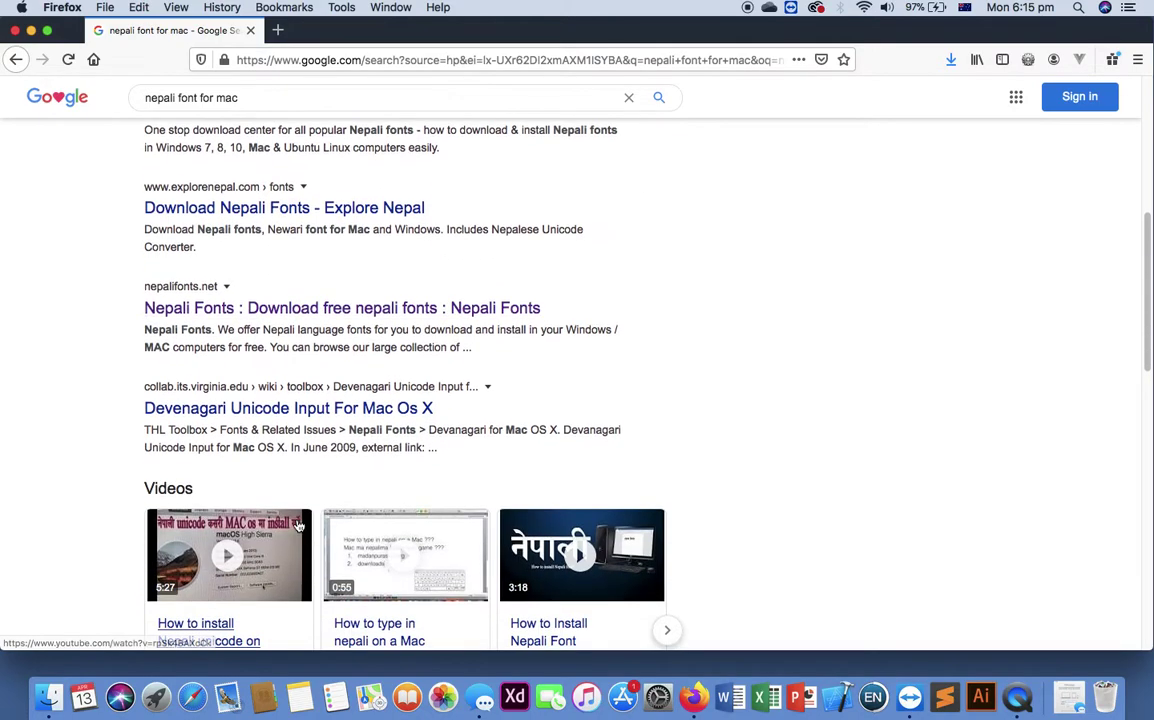
click(240, 316)
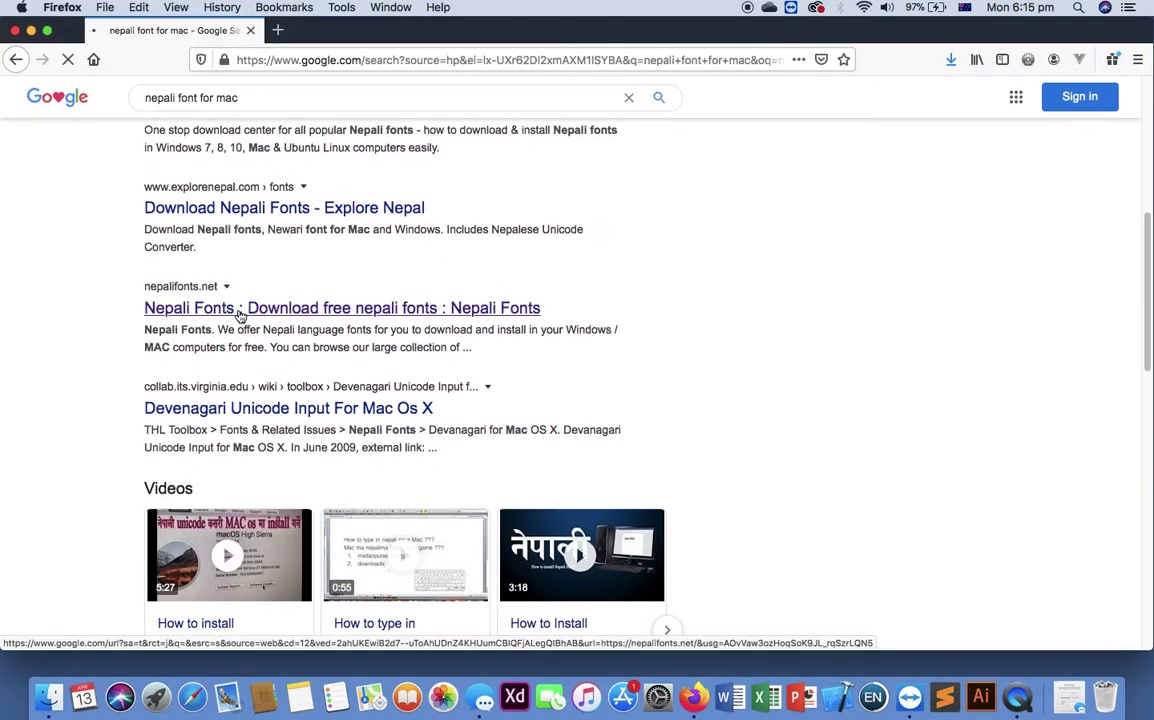
scroll(376, 367, down, 4)
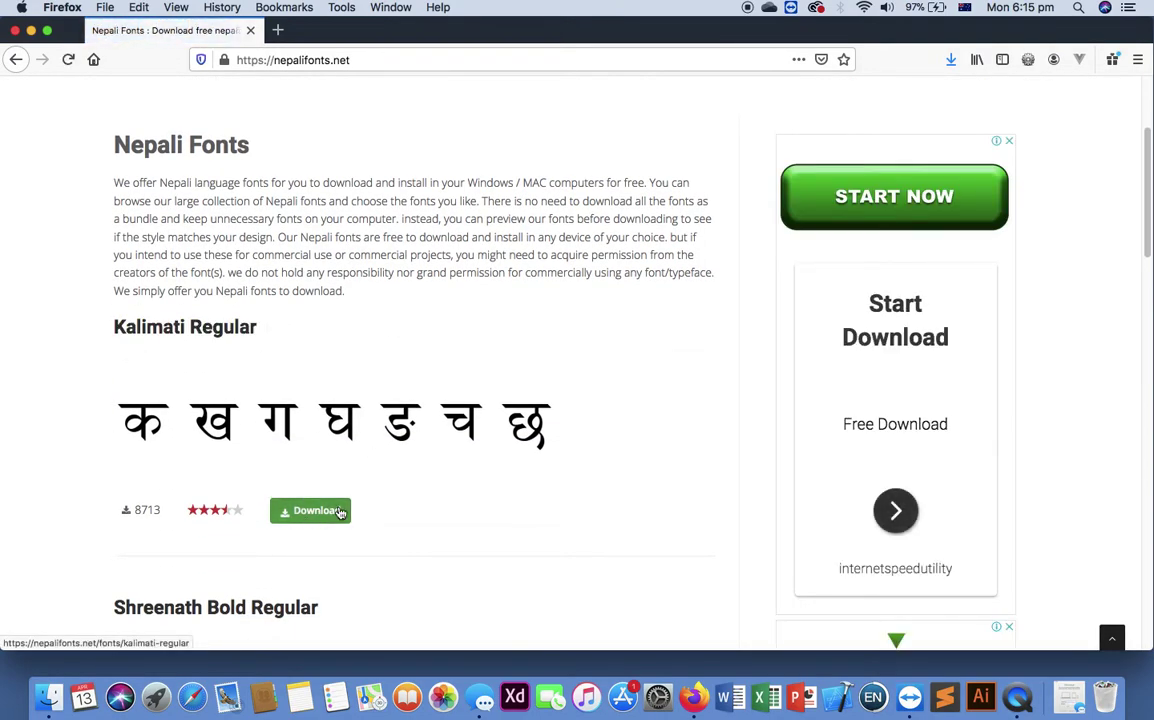
scroll(577, 319, up, 4)
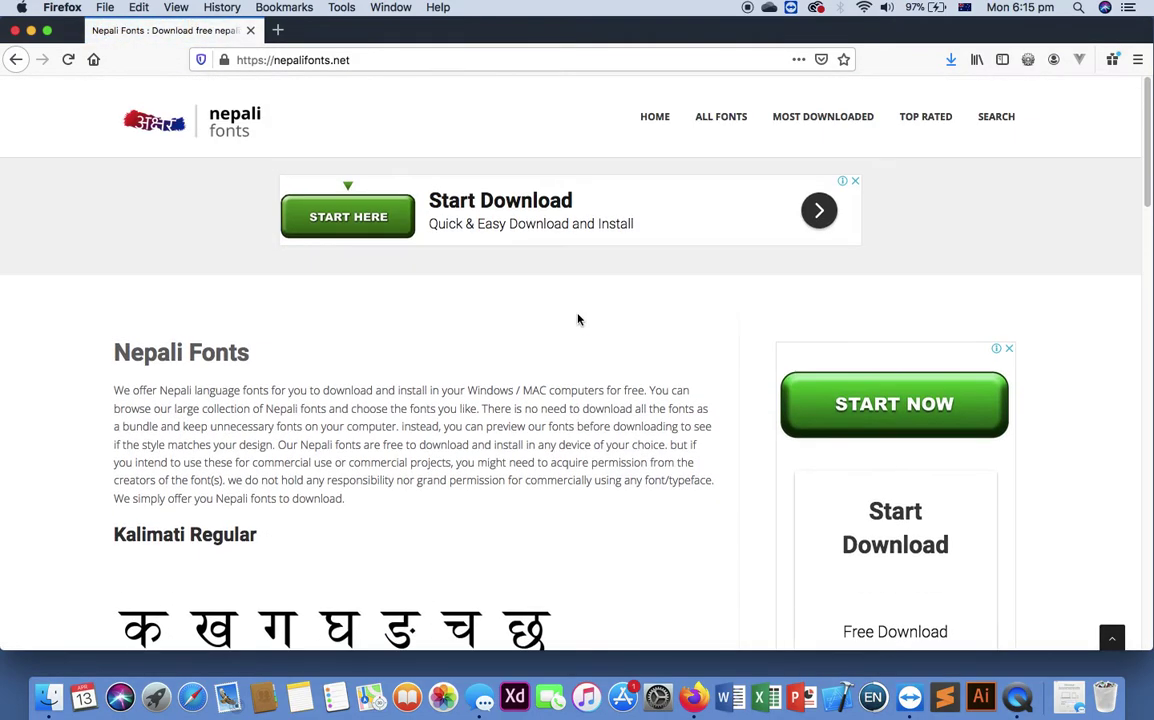
click(984, 120)
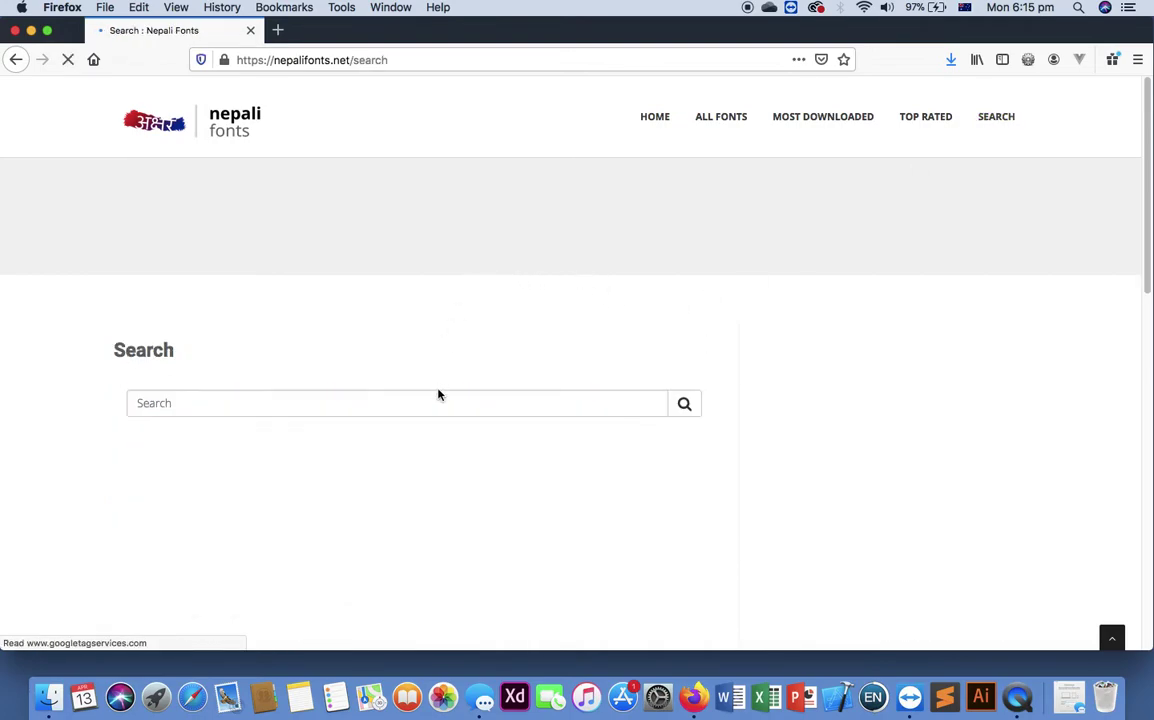
- Search the nepalifonts.net font library for "kantipur"
click(444, 404)
text(ka)
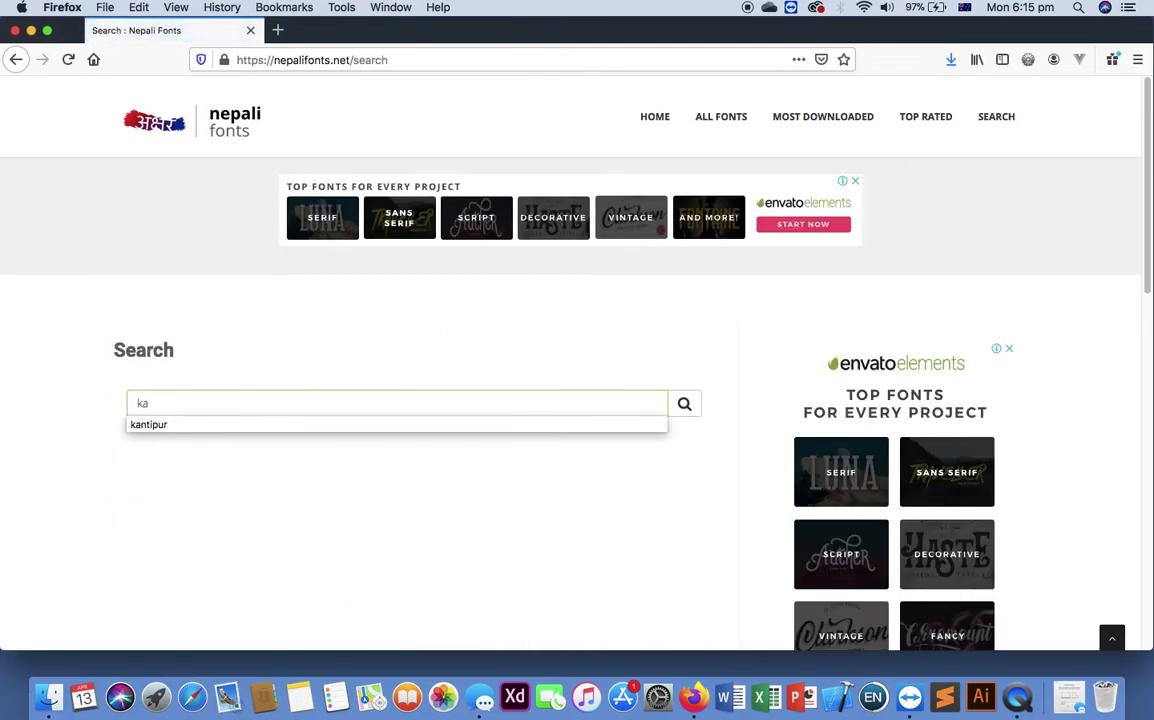
key(Down)
key(Return)
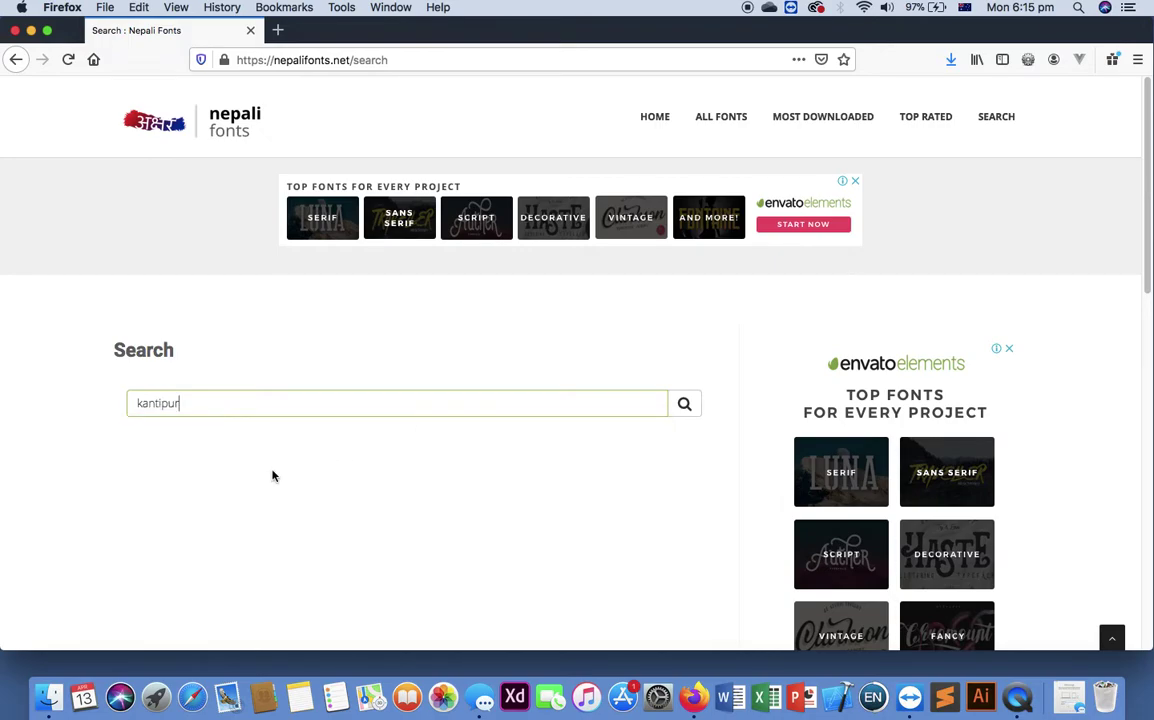
click(684, 404)
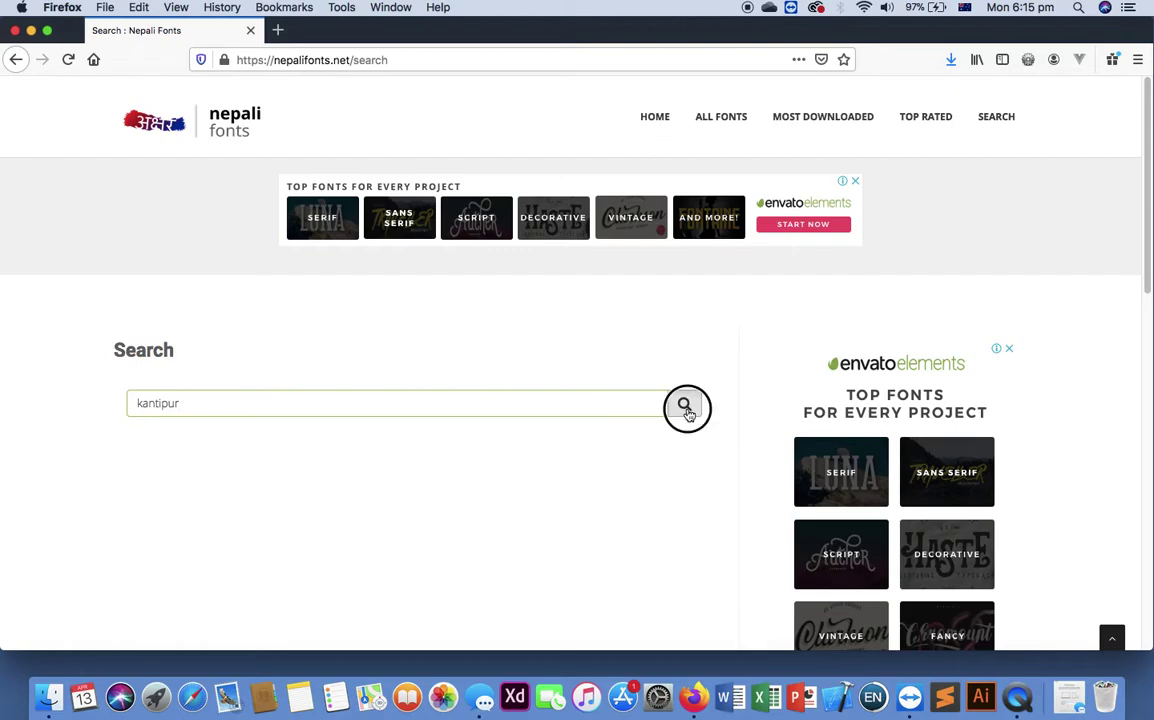
- Download the Kantipur (Plain) font, save its ZIP archive to the Desktop, and check the browser's downloads list
scroll(494, 485, down, 5)
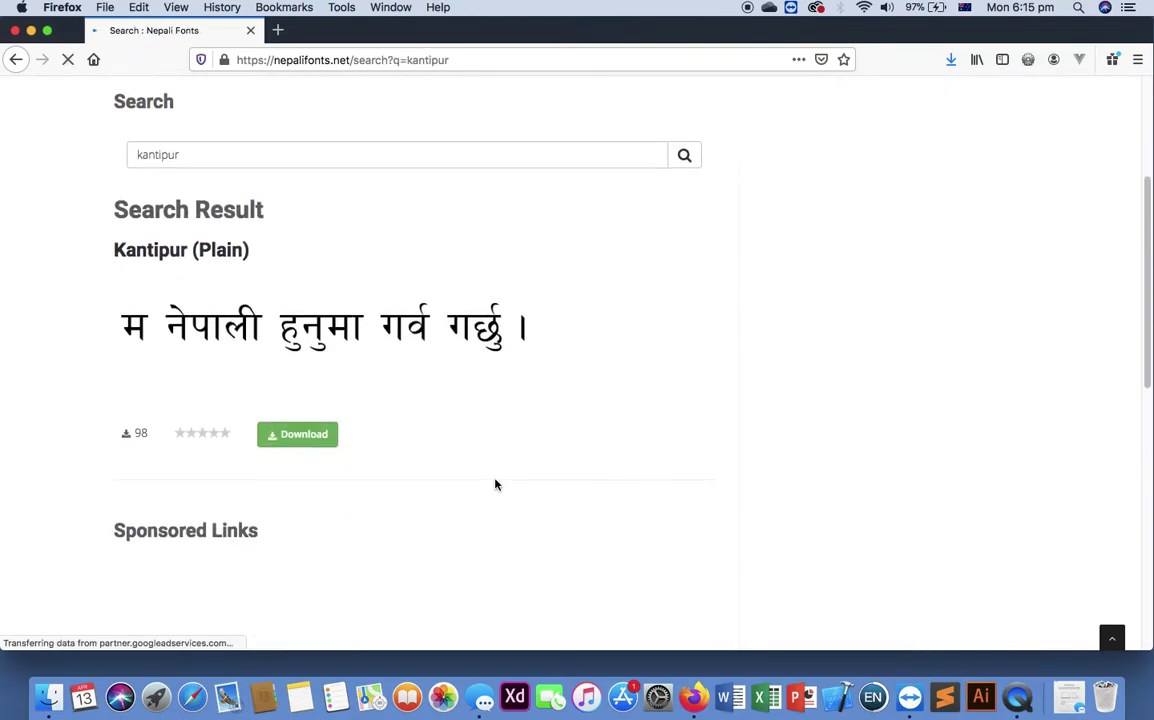
click(321, 430)
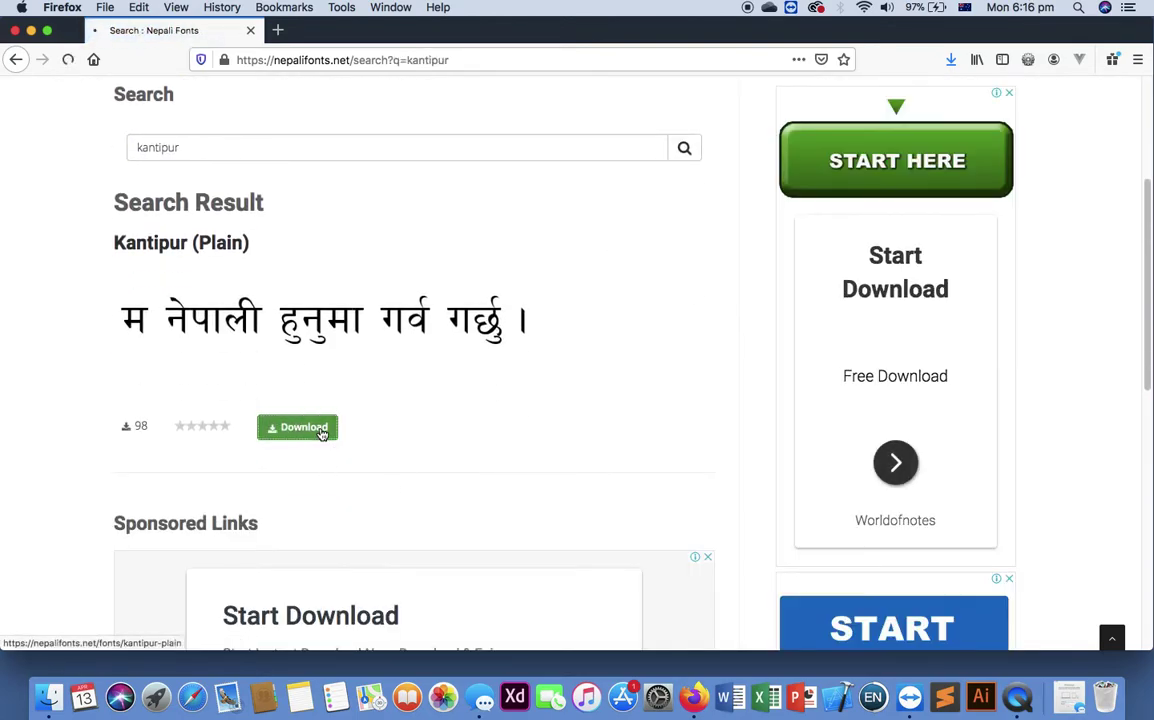
scroll(321, 432, down, 4)
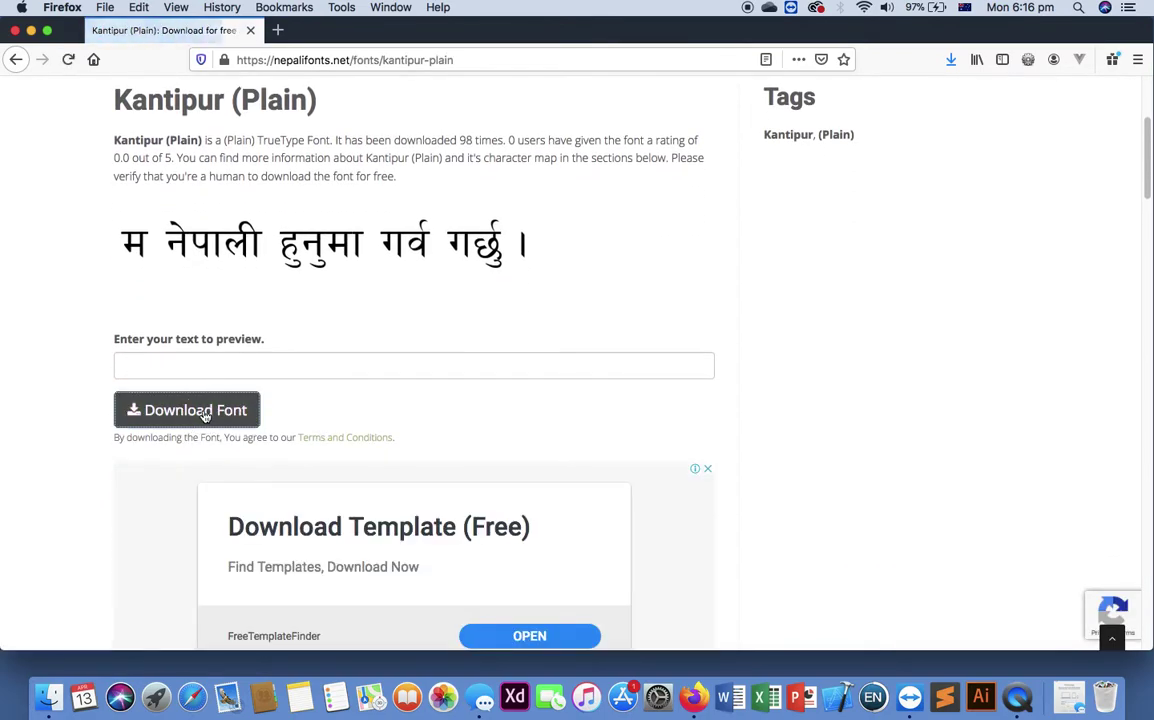
click(205, 412)
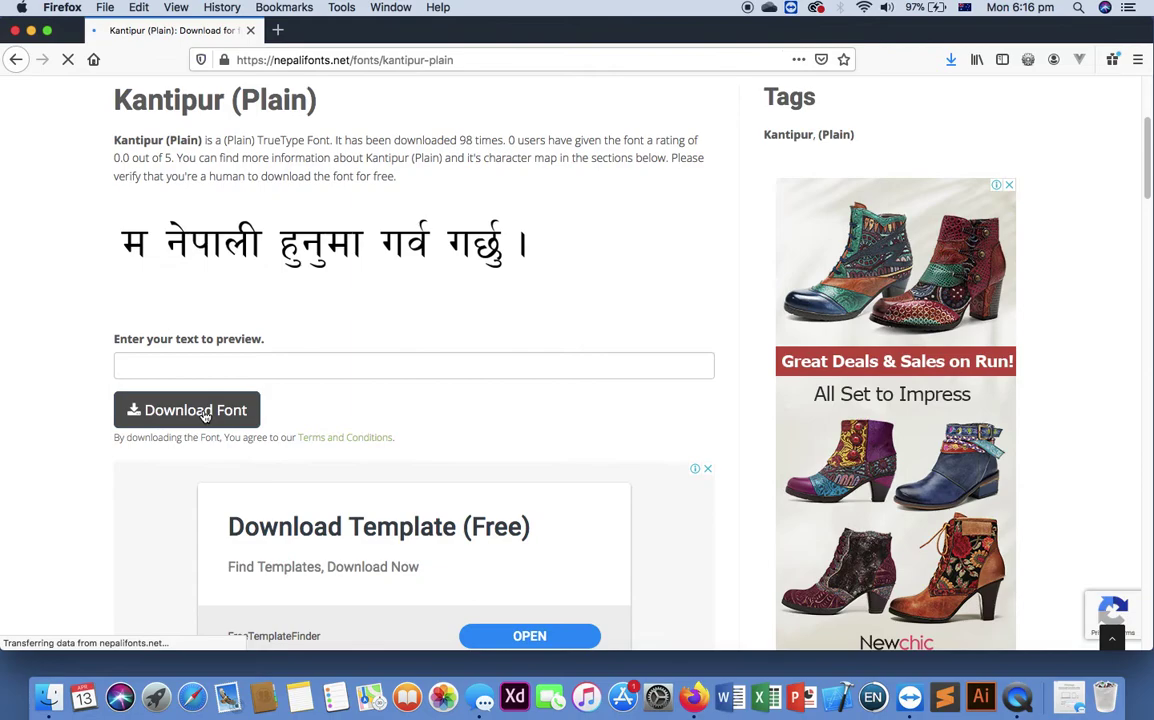
scroll(330, 475, down, 1)
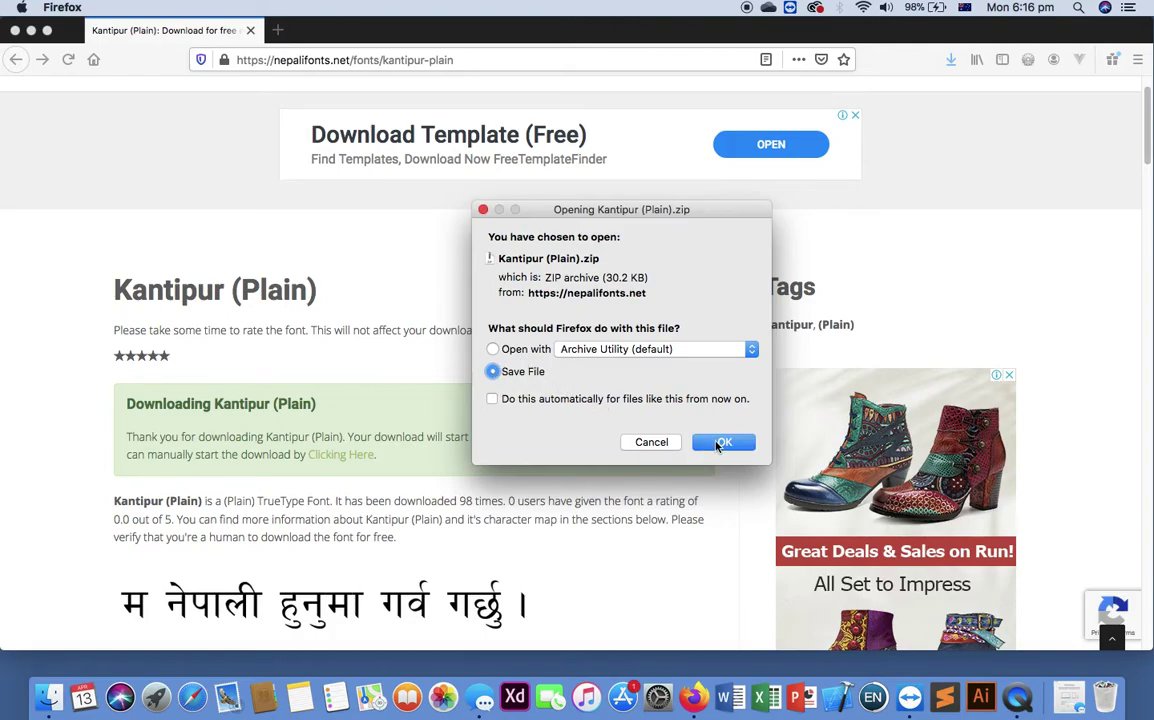
click(719, 442)
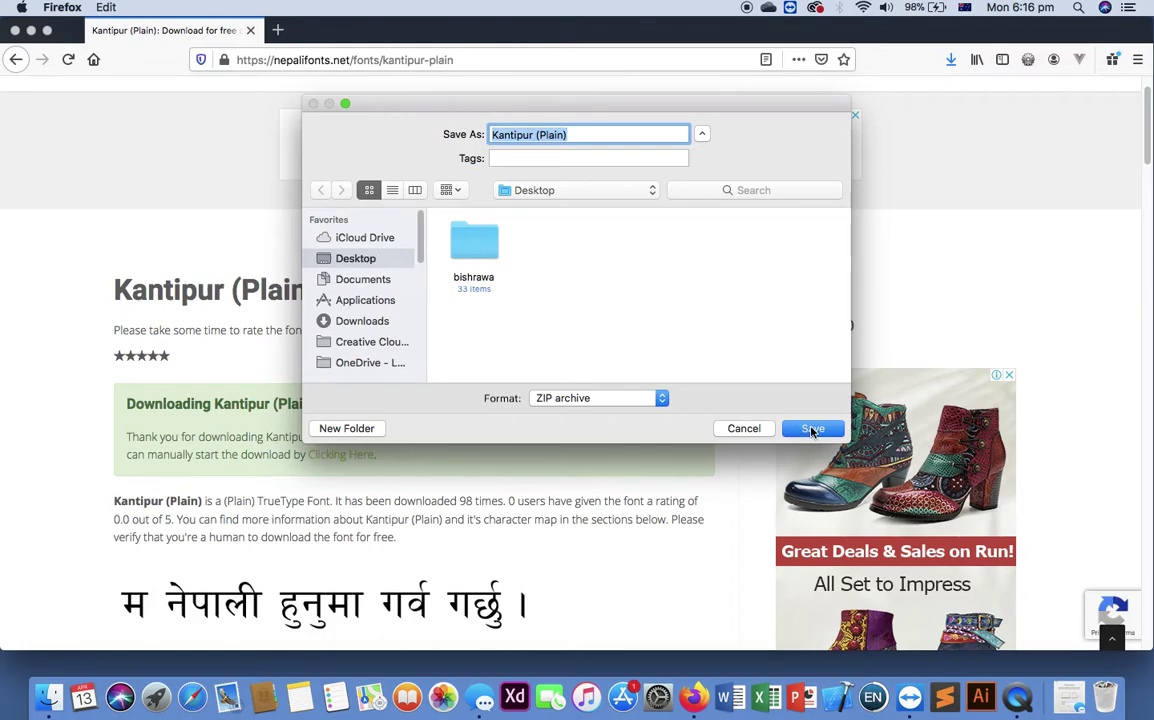
click(810, 430)
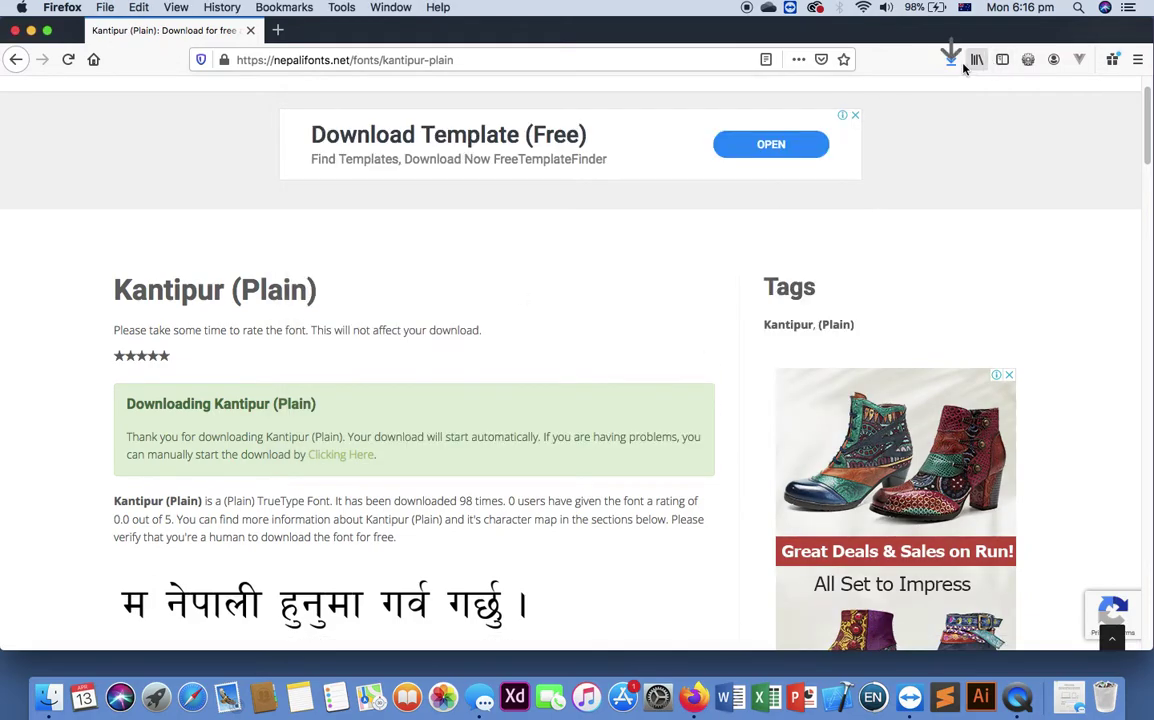
click(953, 62)
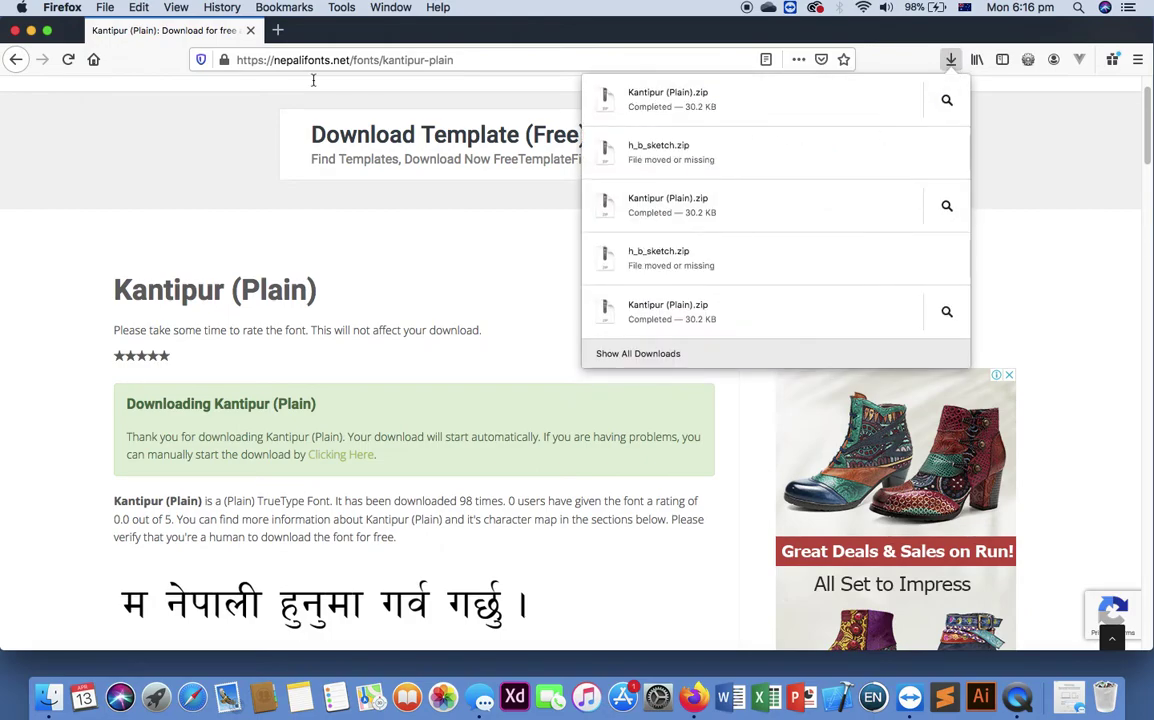
- Close the browser window, extract Kantipur (Plain).zip on the desktop, and open the extracted folder
click(15, 30)
click(793, 294)
double_click(1108, 68)
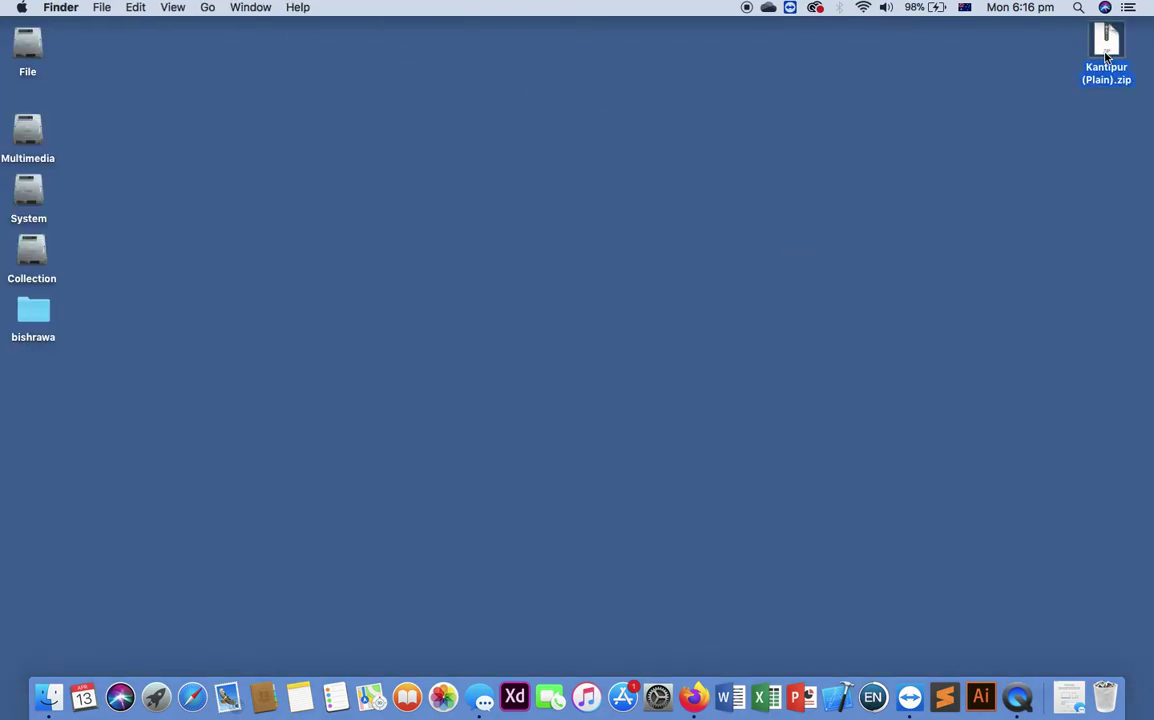
drag(1128, 52, 888, 196)
double_click(884, 190)
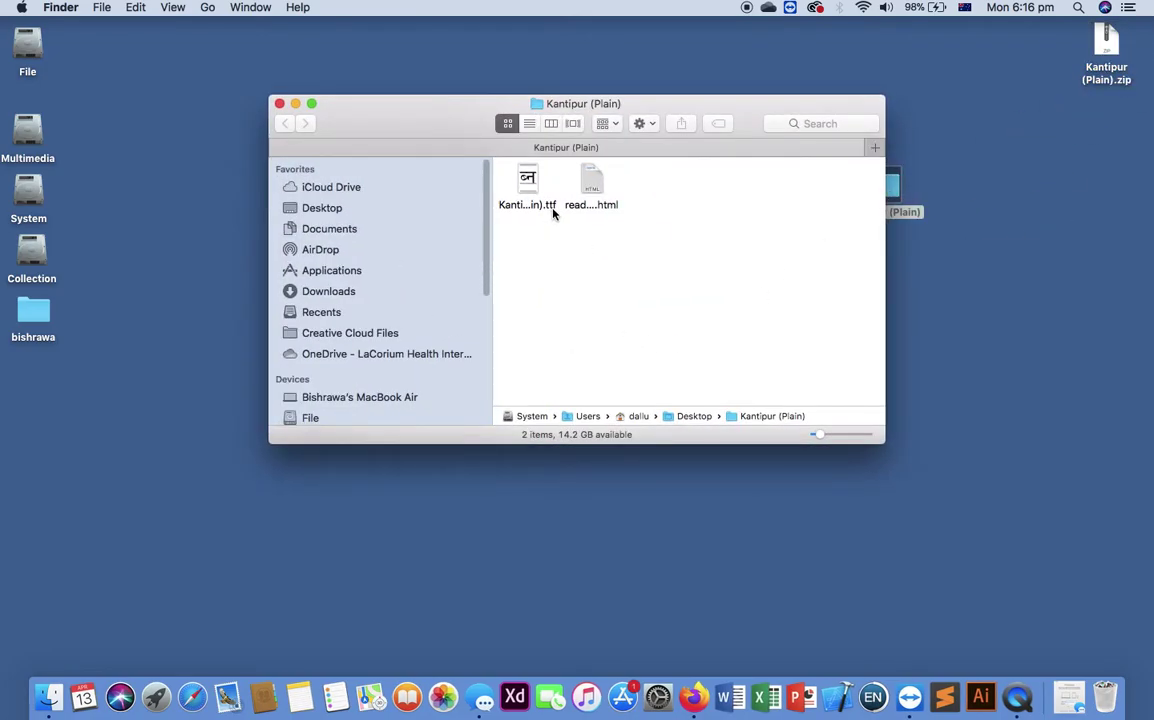
- Install the Kantipur (Plain).ttf font with Font Book and close the Font Book window
double_click(527, 181)
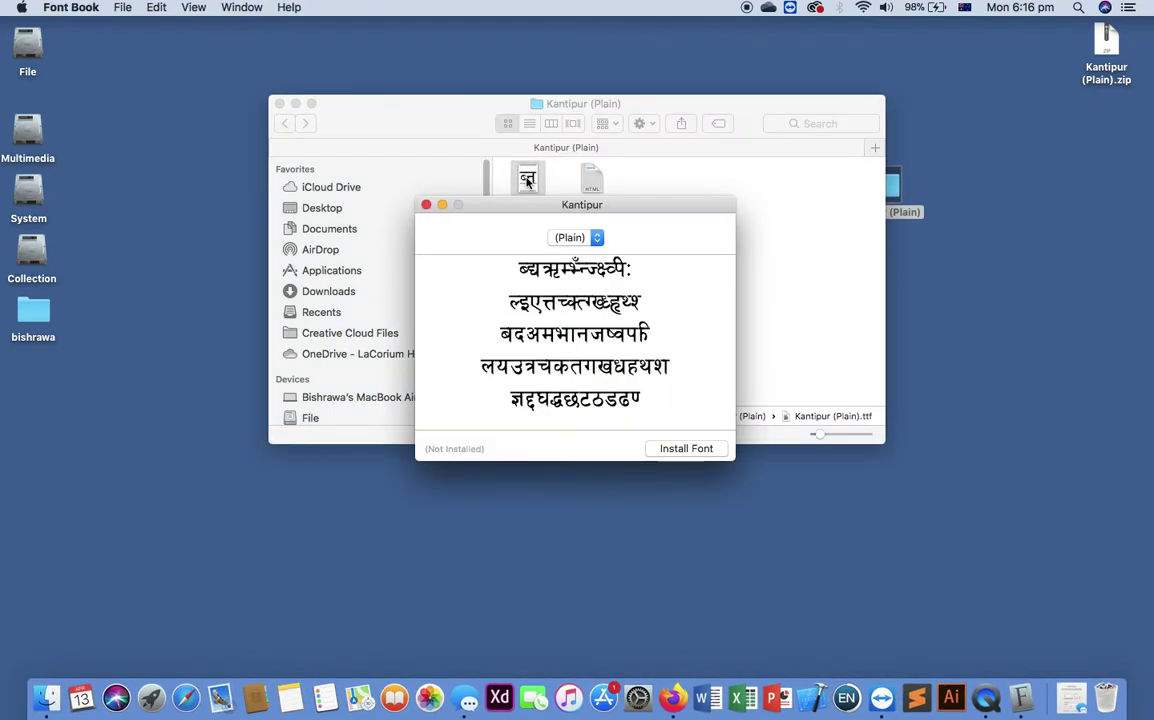
click(698, 451)
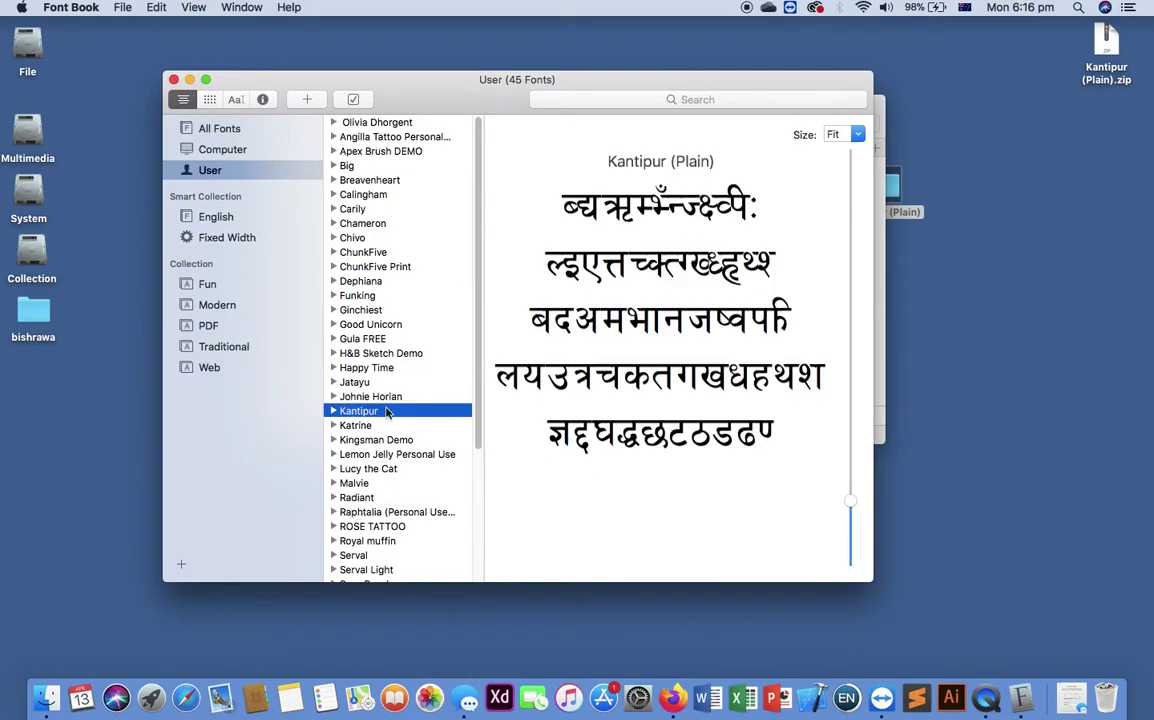
click(173, 79)
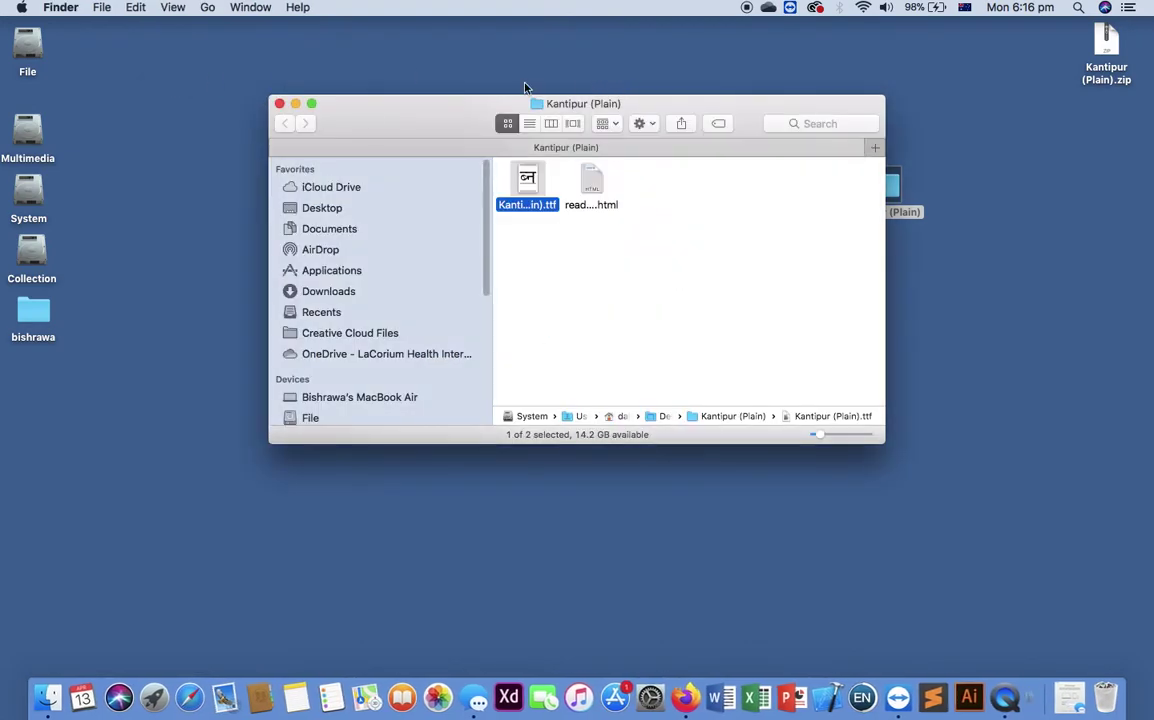
- View the readme.html file from the Kantipur (Plain) folder in the browser, and close the browser window
click(284, 103)
drag(1133, 301, 815, 44)
click(907, 258)
double_click(884, 187)
double_click(588, 190)
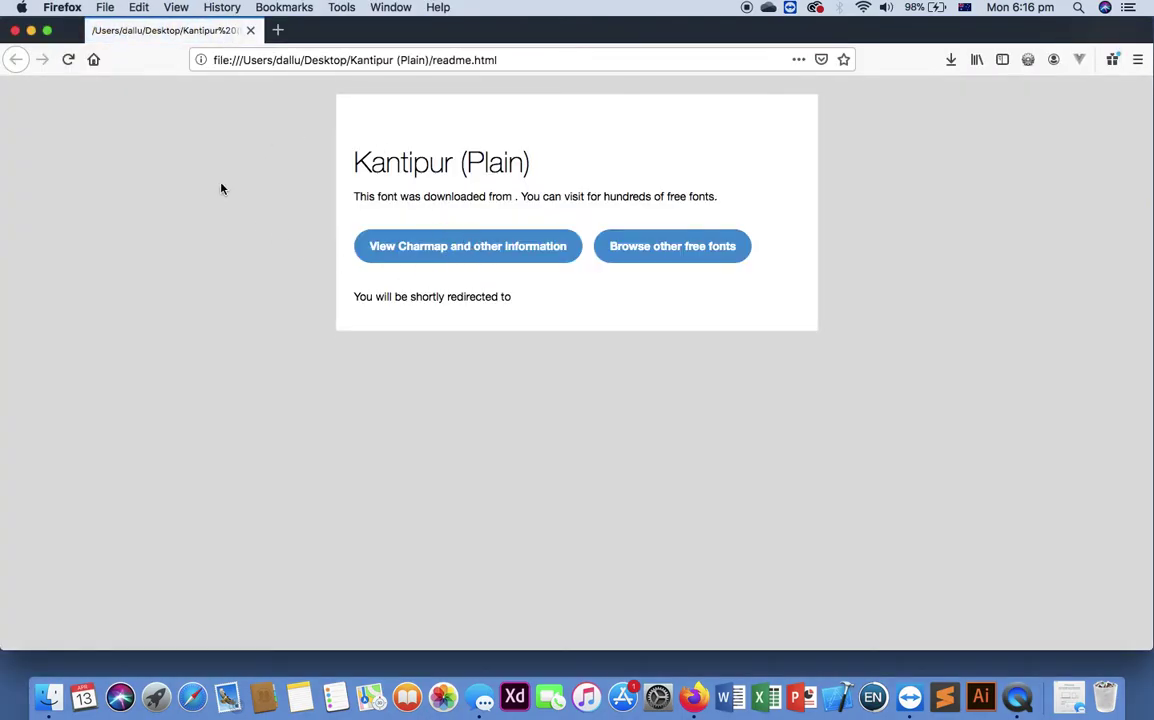
click(15, 30)
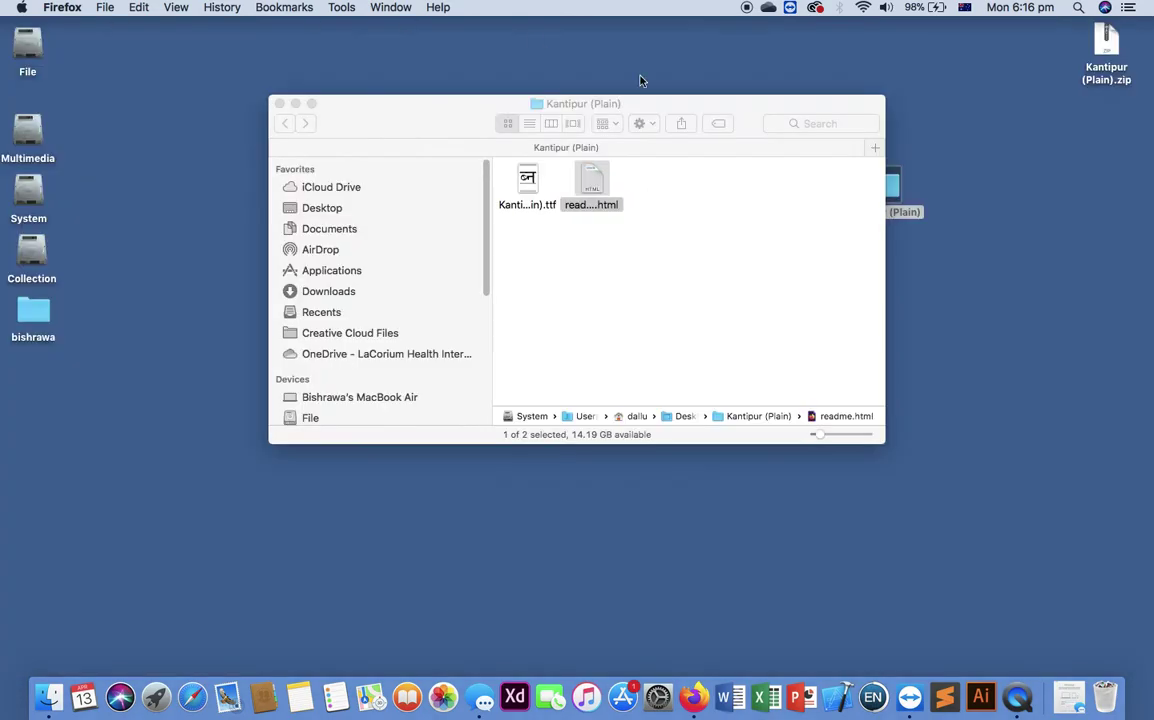
- Close the Kantipur (Plain) folder window and move the folder and its ZIP archive from the desktop to the Trash
click(280, 103)
right_click(1142, 340)
click(846, 18)
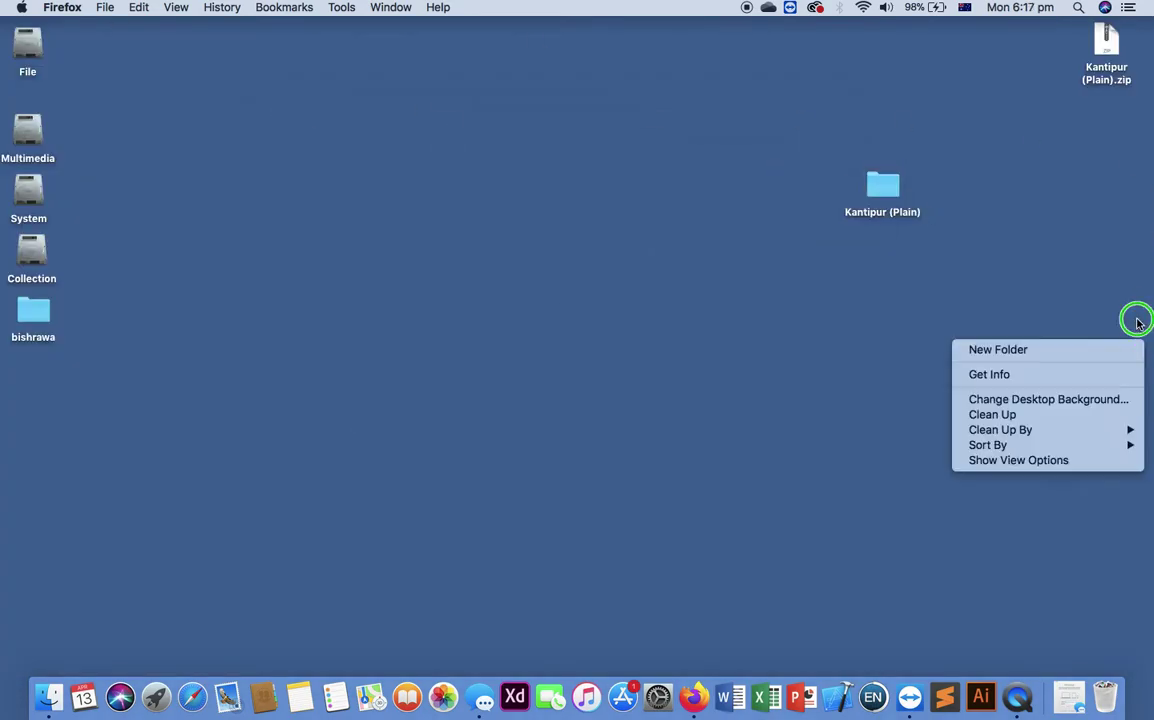
drag(784, 43, 1150, 322)
key(super+BackSpace)
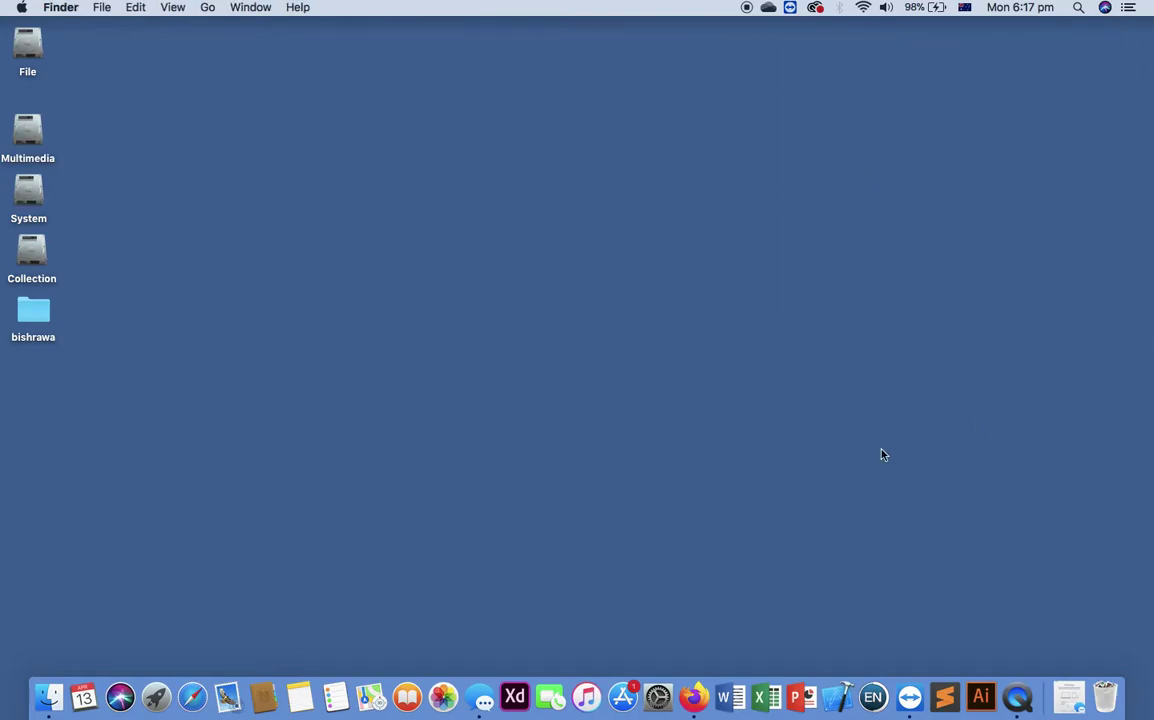
- Switch to Word, create a blank document, and enter the test text ":jfutd\"
click(733, 697)
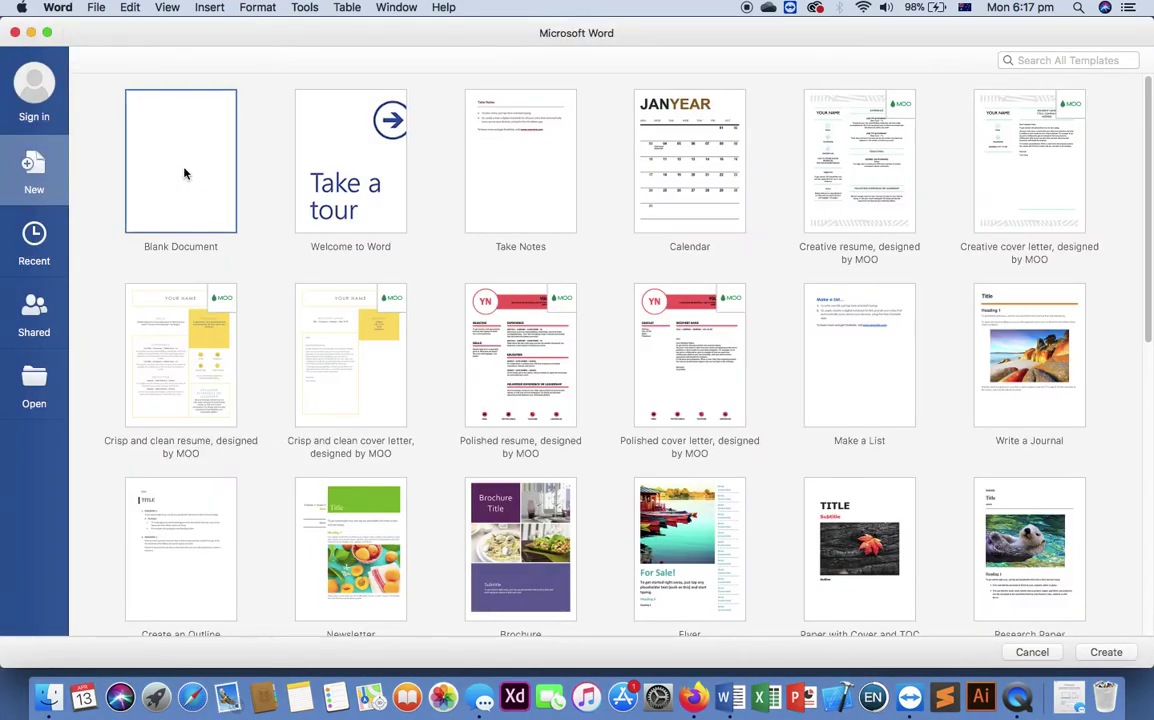
double_click(184, 174)
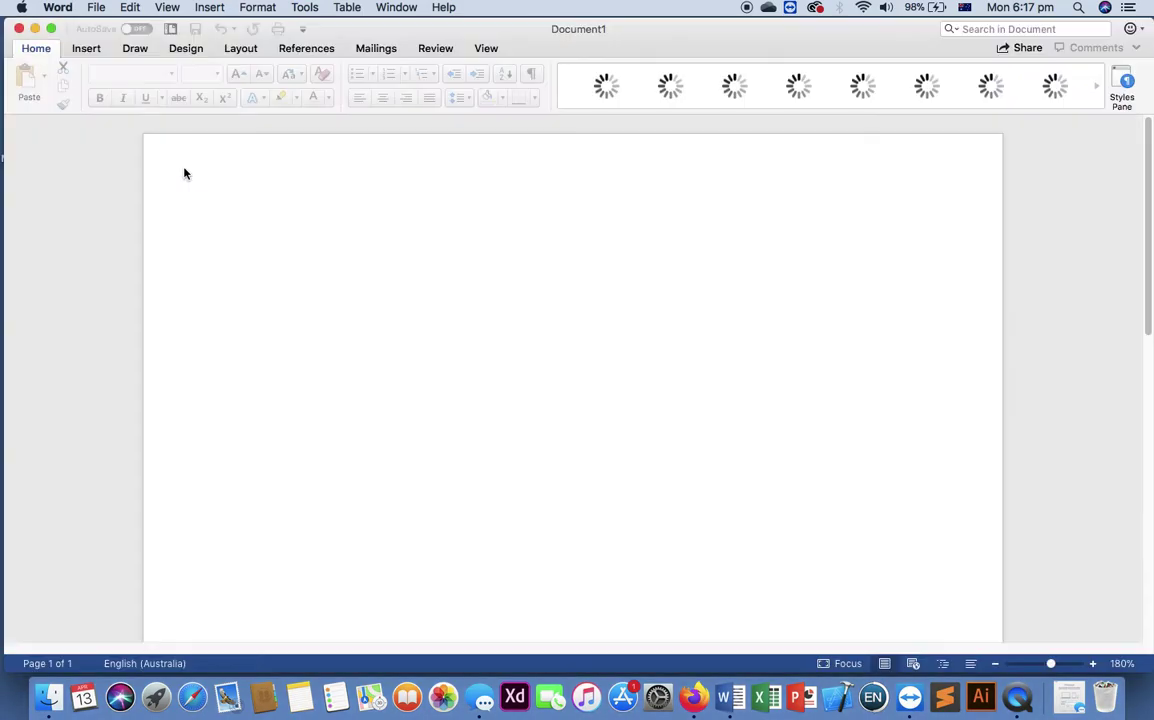
click(16, 127)
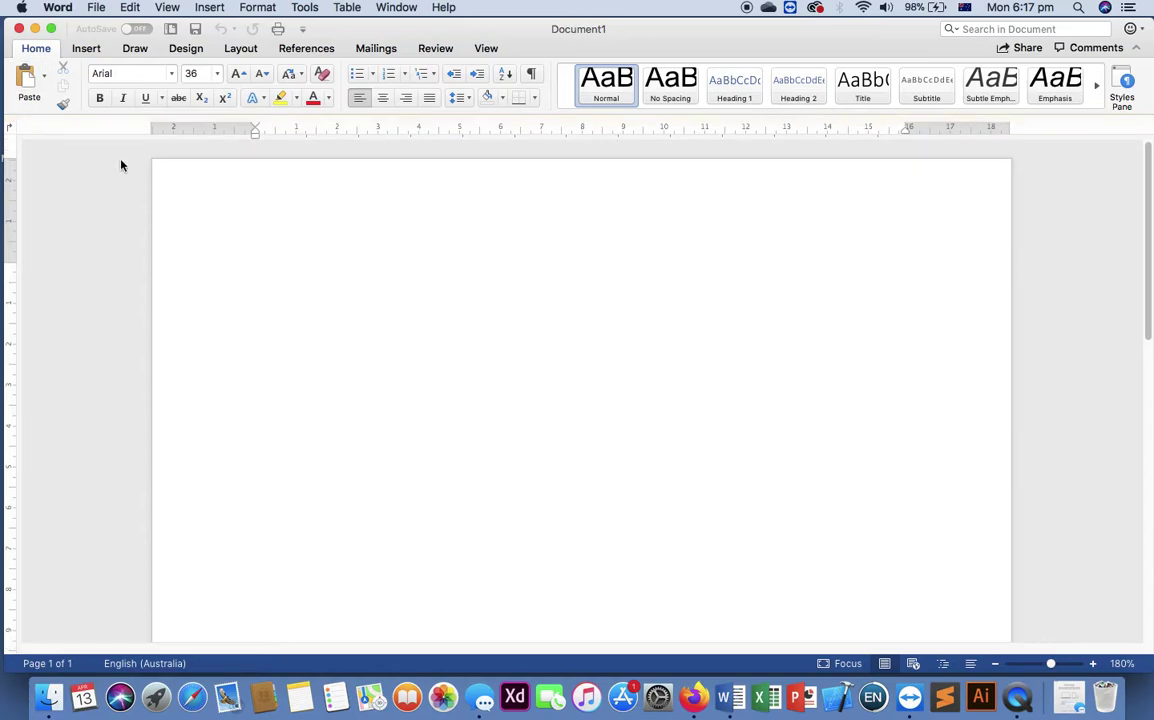
text(:jfutd\)
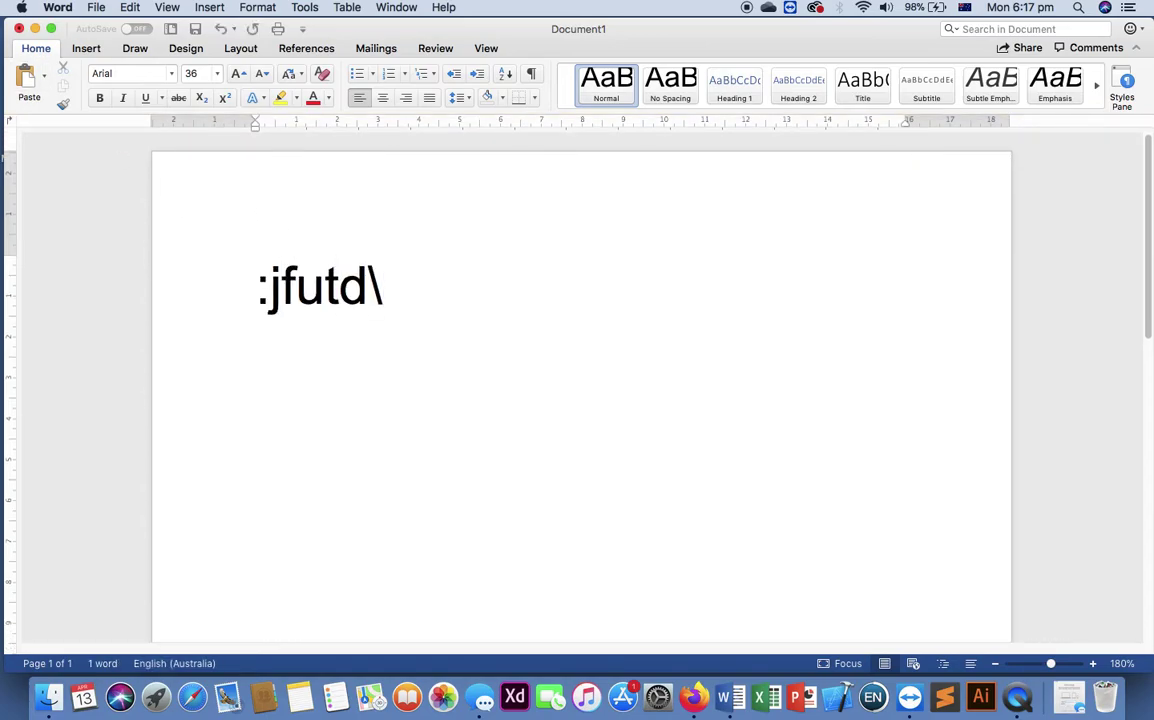
- Set the font of all the document text to Kantipur and add two new lines below it
key(super+a)
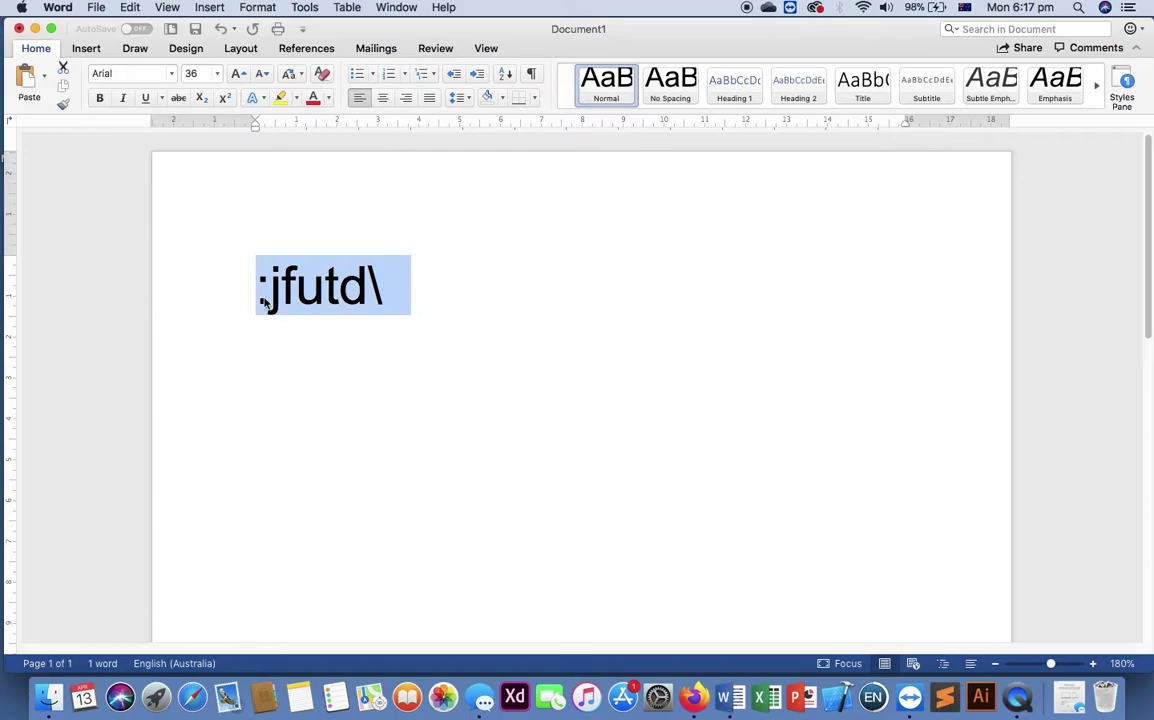
click(157, 73)
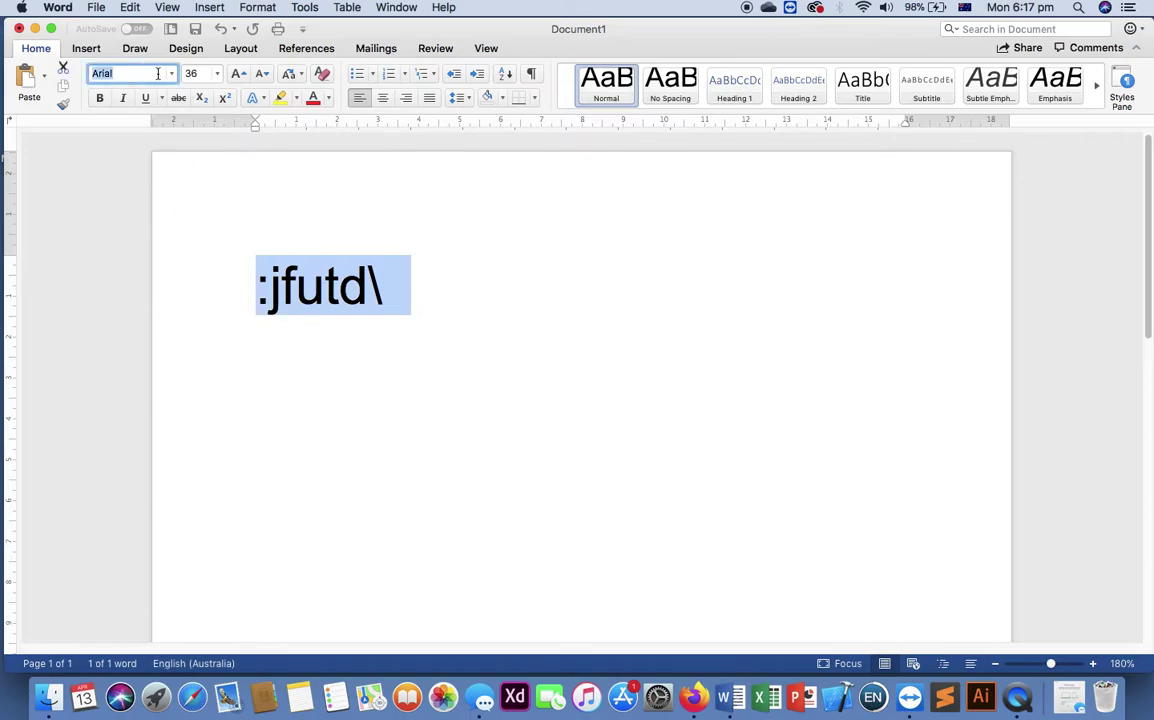
text(Kantipur)
key(Return)
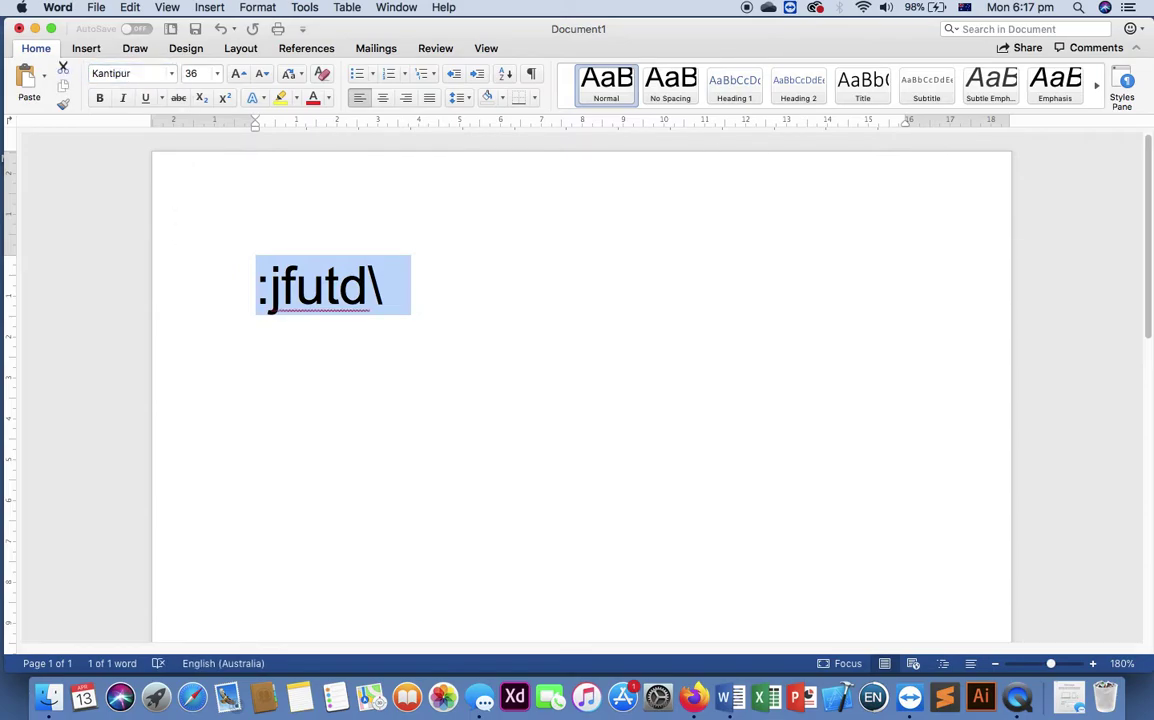
click(408, 292)
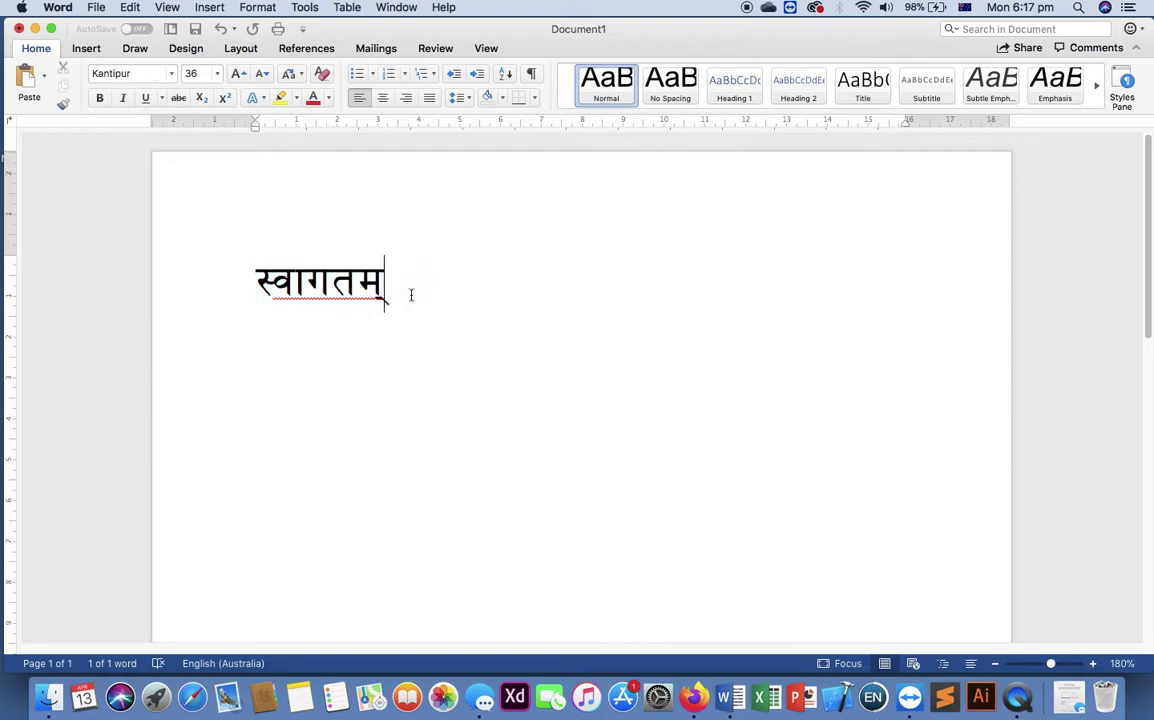
key(Return)
key(Return)
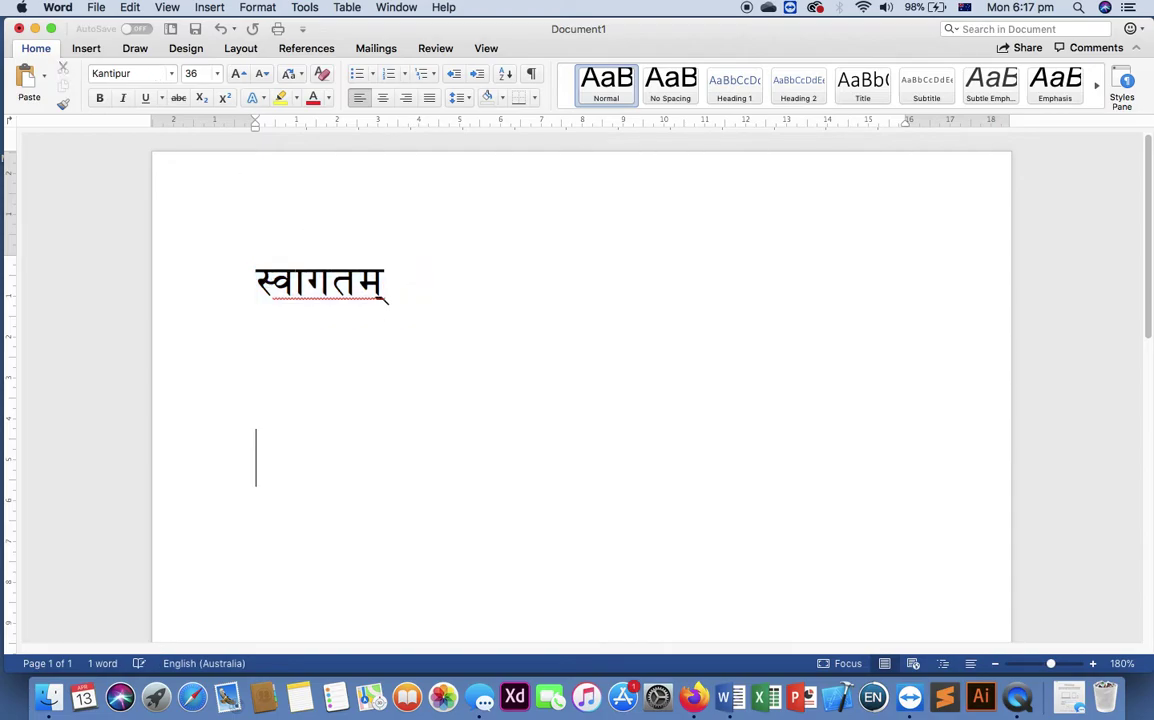
- Close the Word test document without saving it
click(19, 28)
click(524, 138)
click(575, 304)
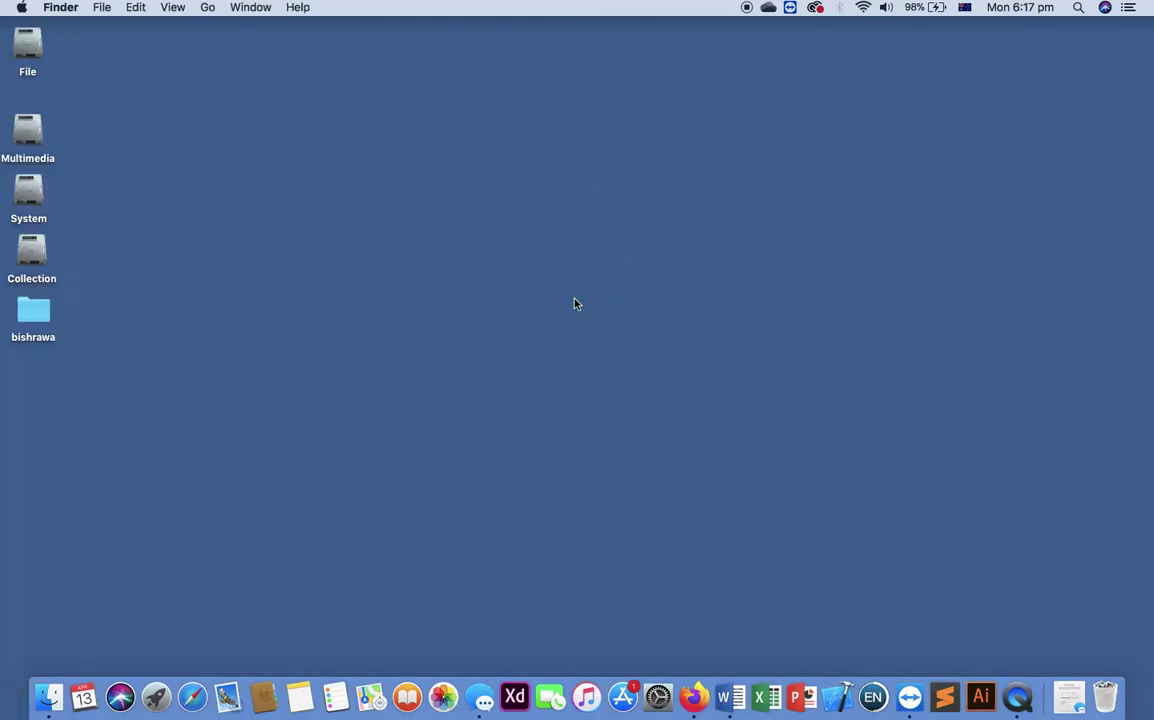
- Check which keyboard input sources are available on the Mac
click(865, 360)
click(964, 7)
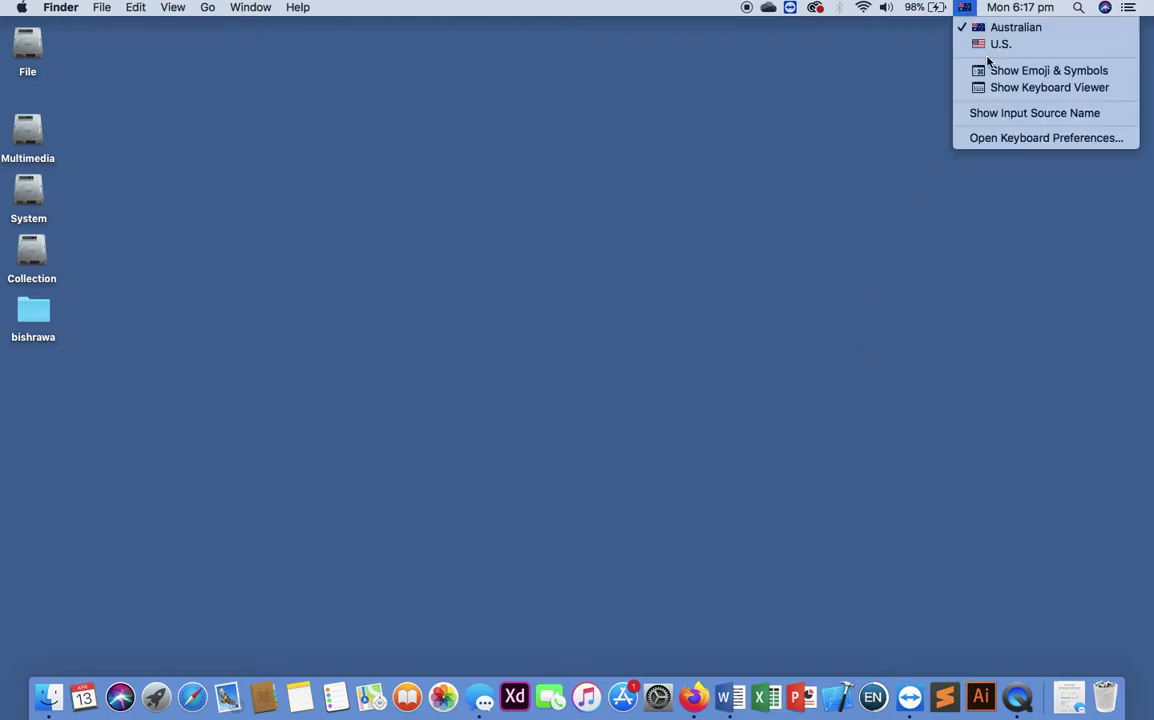
click(822, 237)
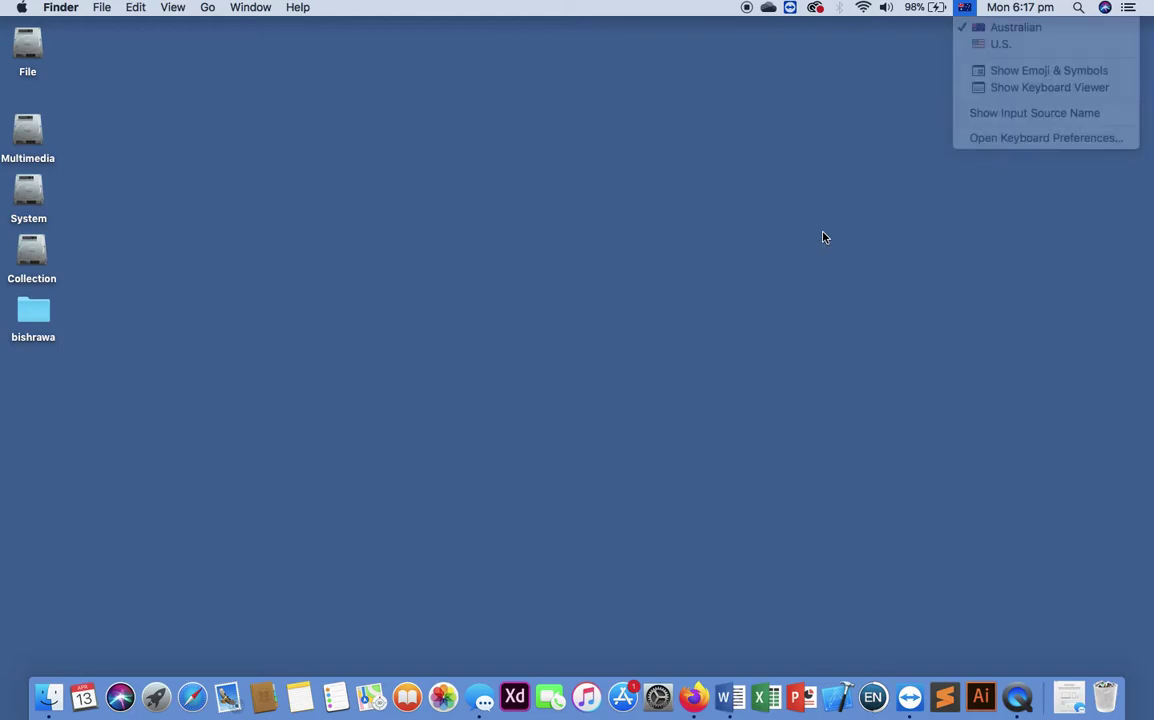
- Switch to System Preferences, move its window toward the middle of the screen, and open the Language & Region settings
click(659, 699)
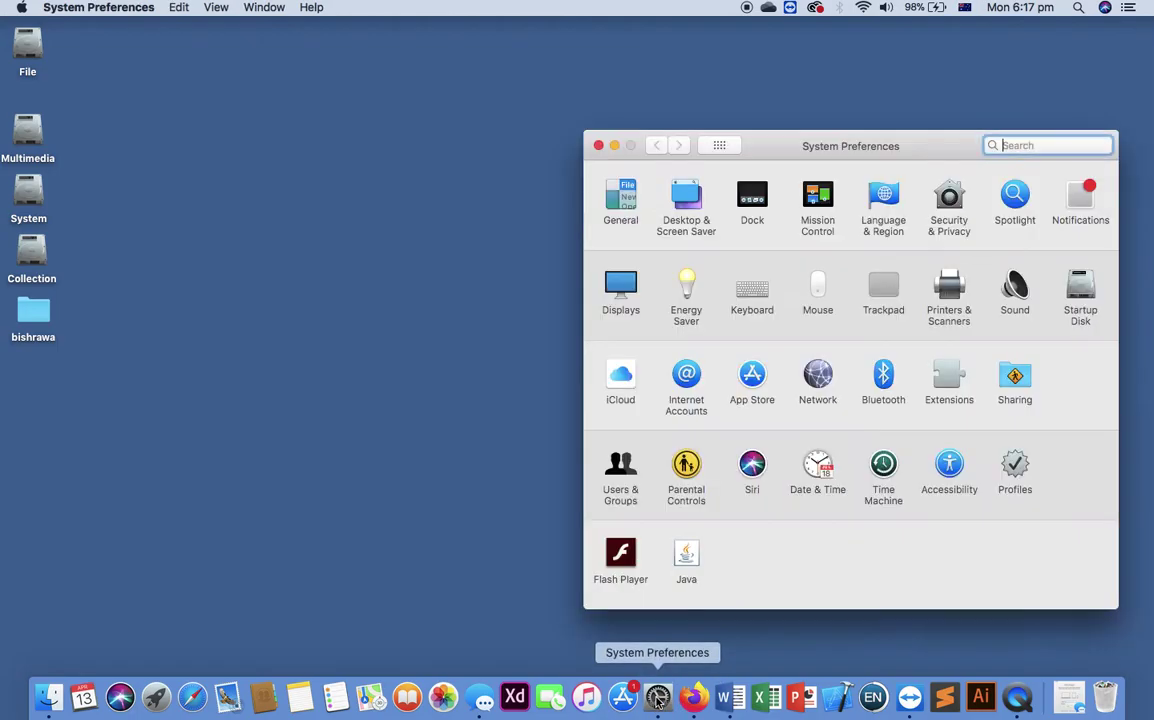
drag(845, 144, 619, 133)
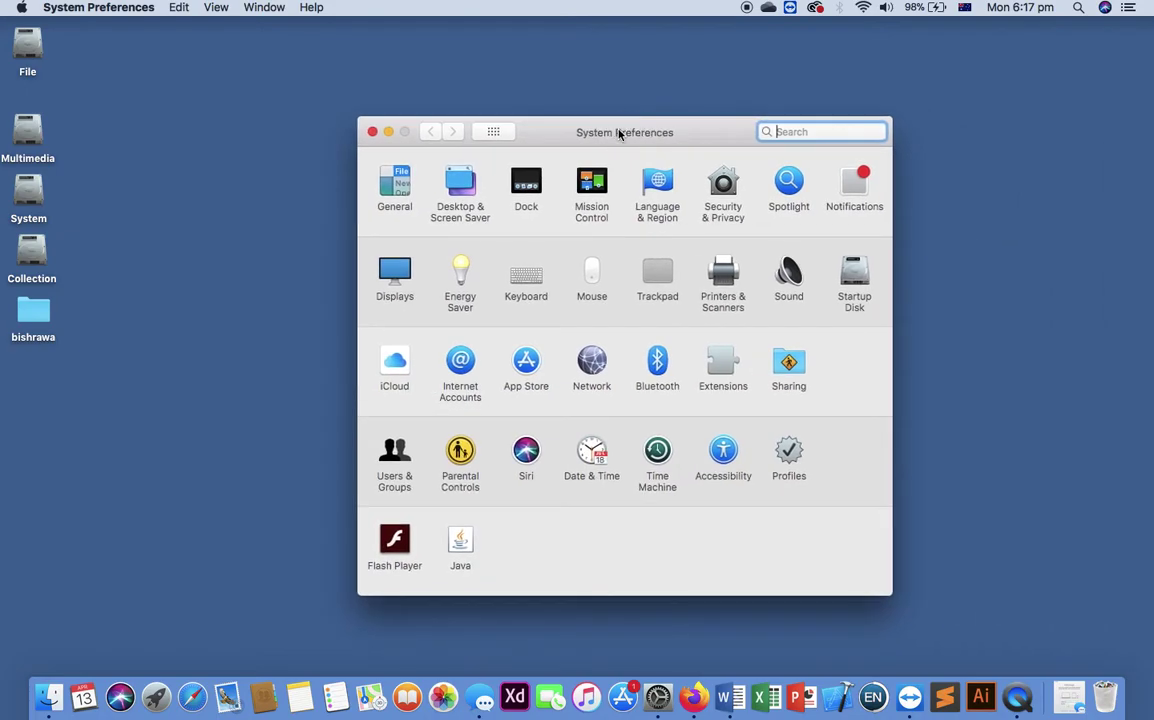
click(663, 188)
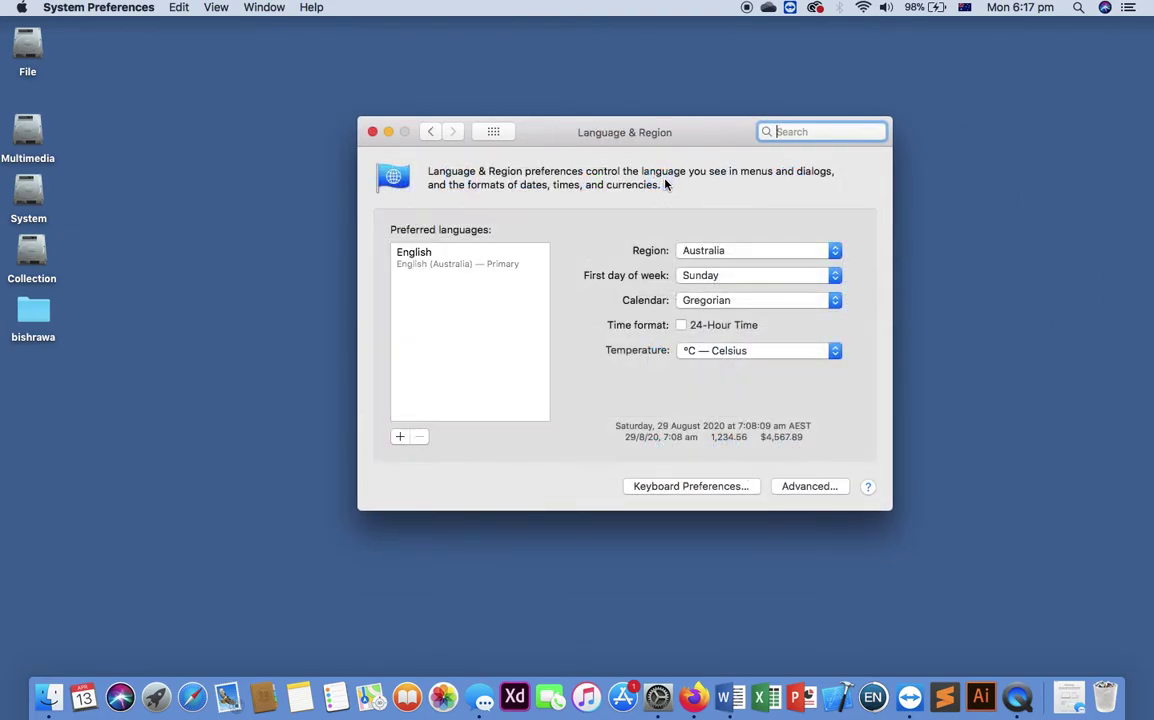
- Add Nepali to the preferred languages with English (Australia) kept as primary, and add the Nepali input source
click(400, 437)
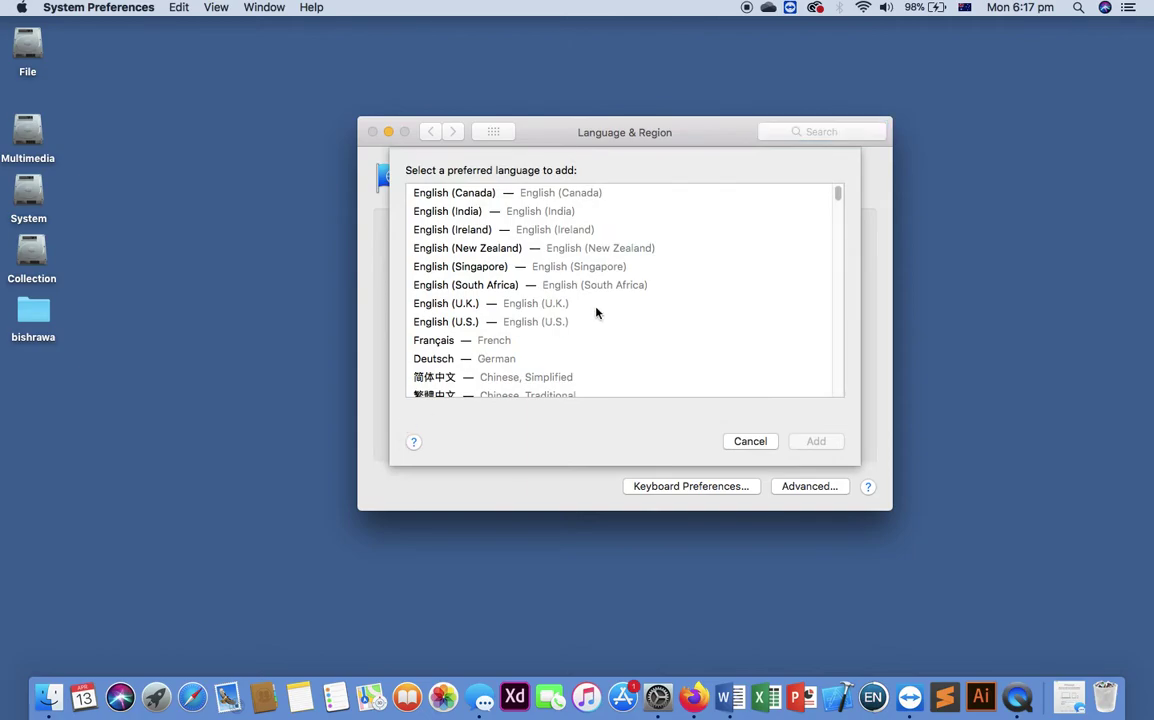
scroll(549, 322, down, 10)
scroll(549, 323, down, 20)
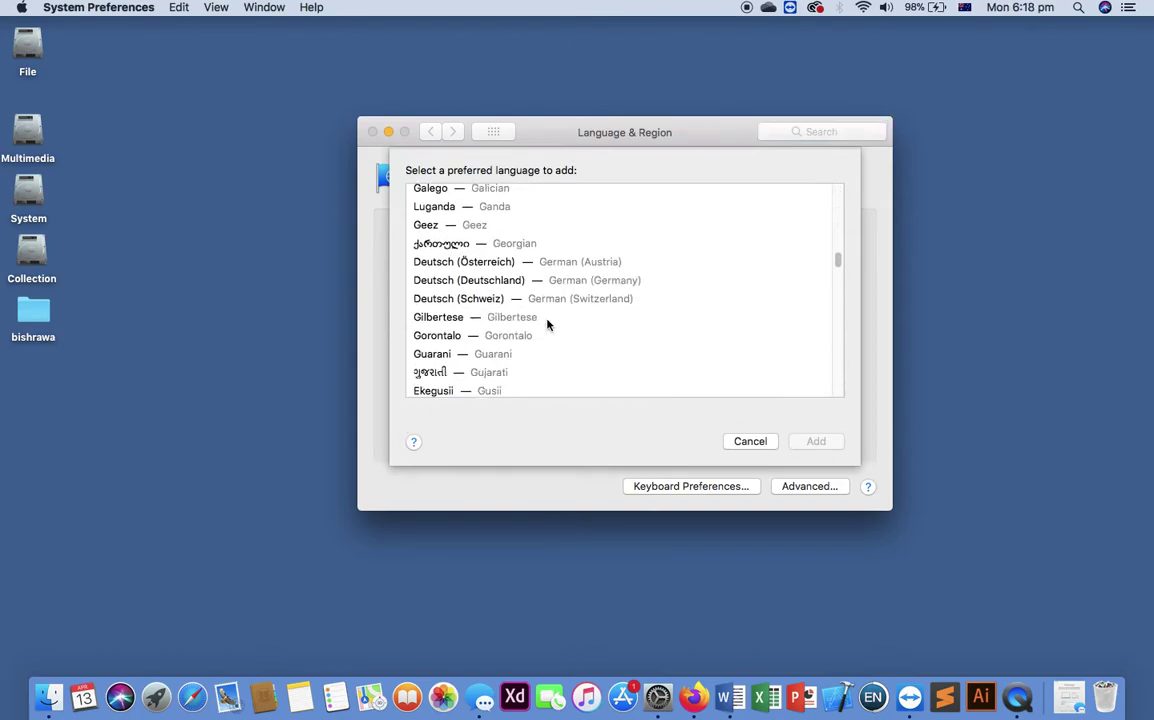
scroll(549, 323, down, 3)
scroll(549, 323, up, 8)
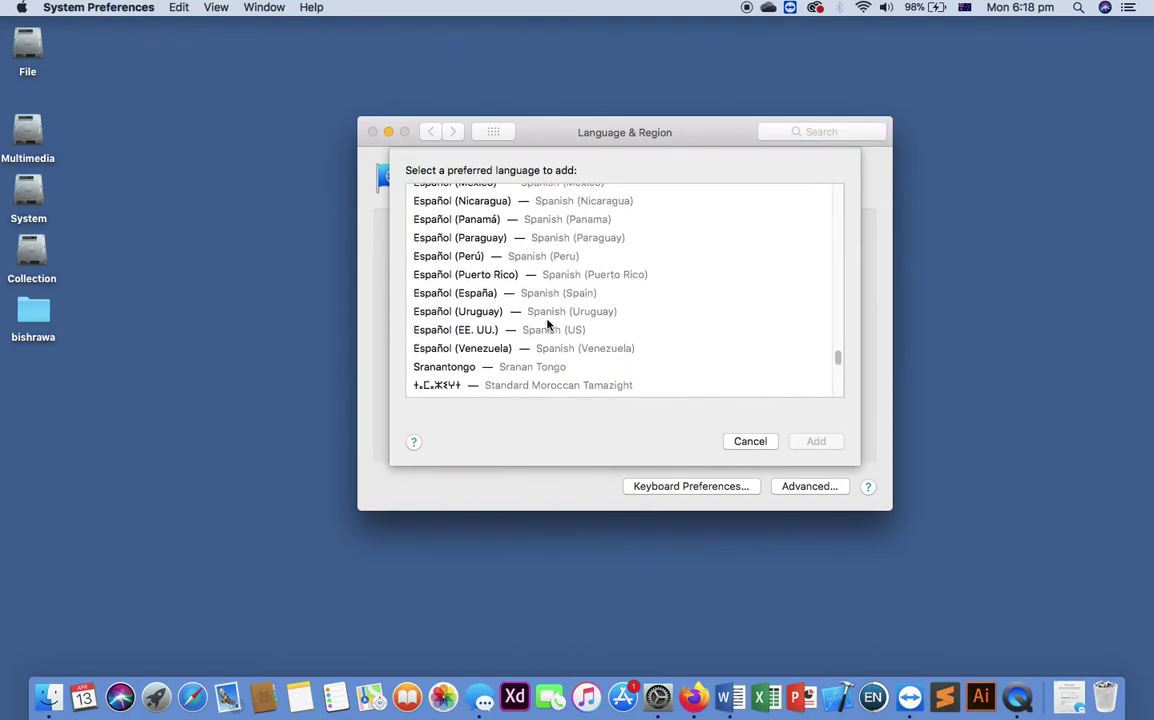
scroll(549, 323, up, 10)
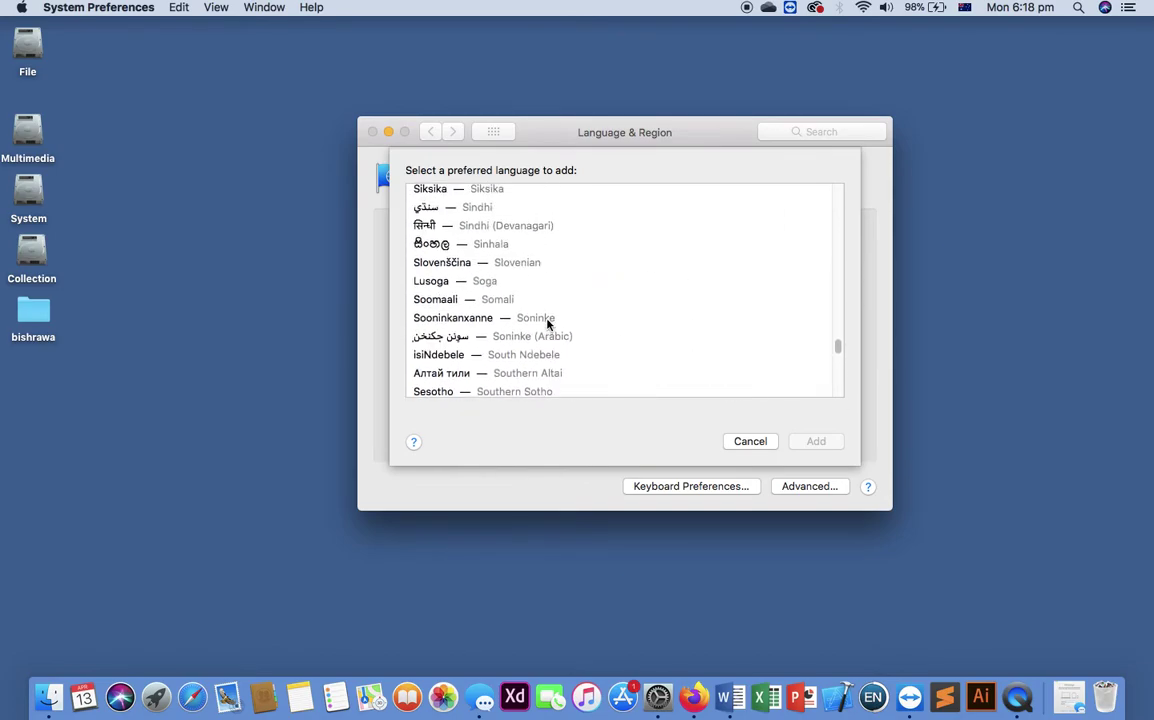
scroll(547, 322, up, 10)
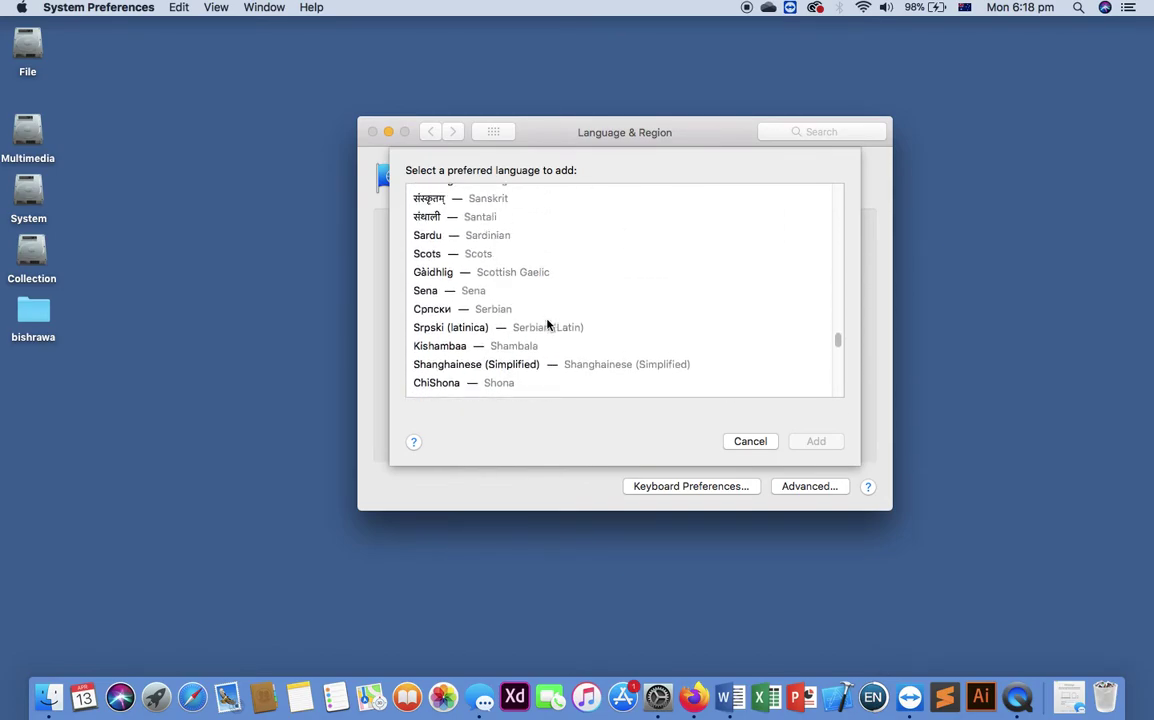
scroll(547, 324, up, 10)
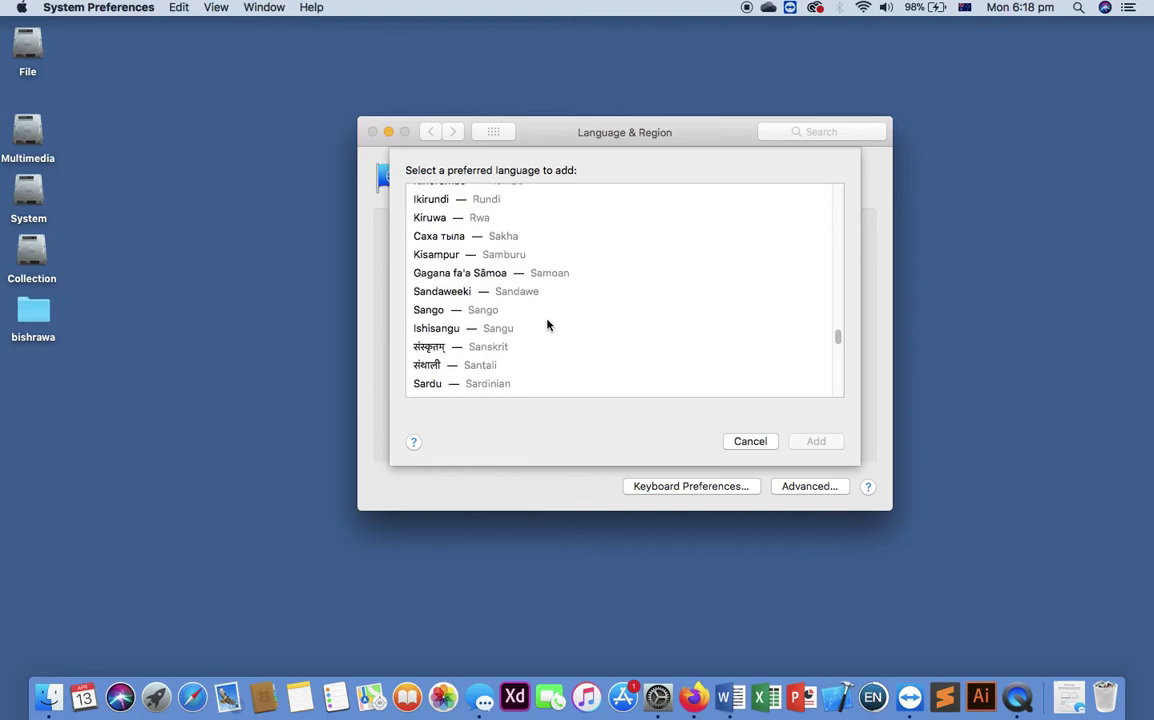
scroll(547, 324, up, 10)
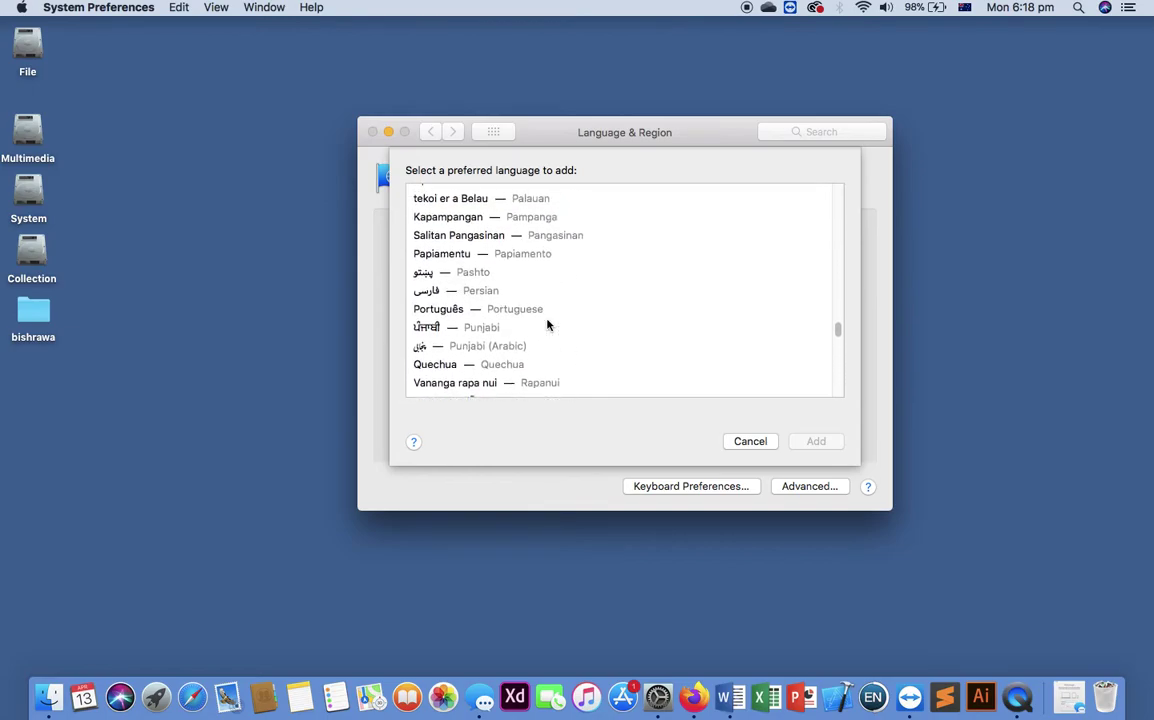
scroll(547, 324, up, 10)
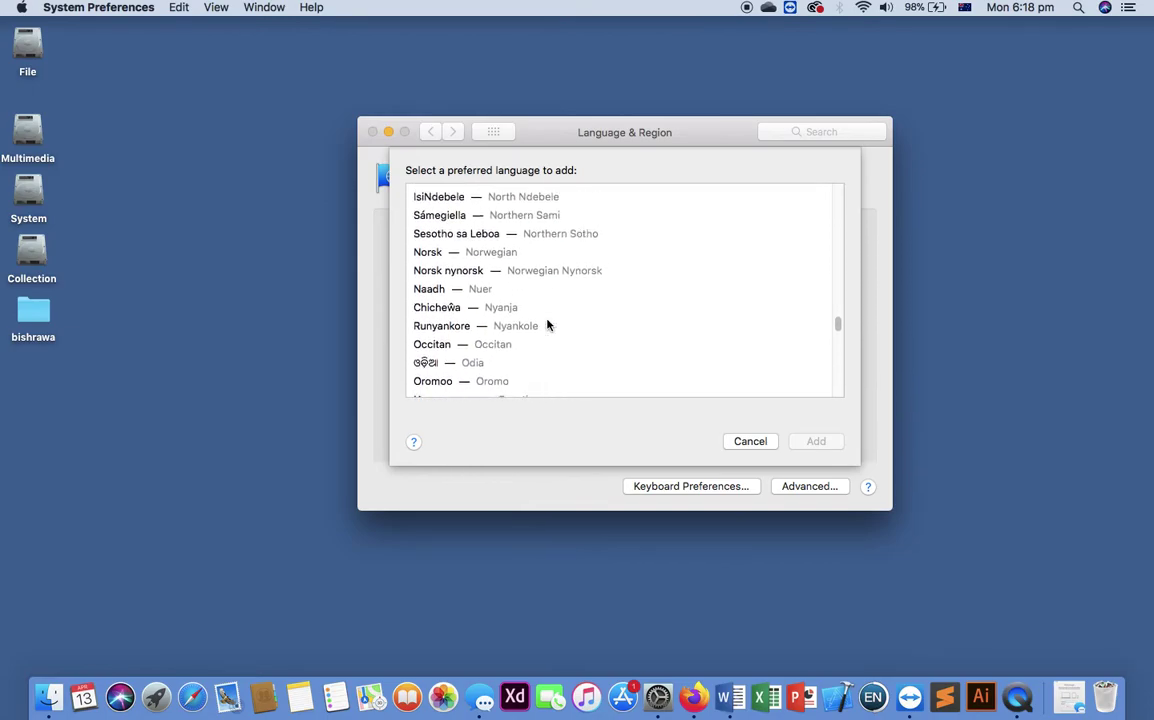
scroll(547, 324, up, 3)
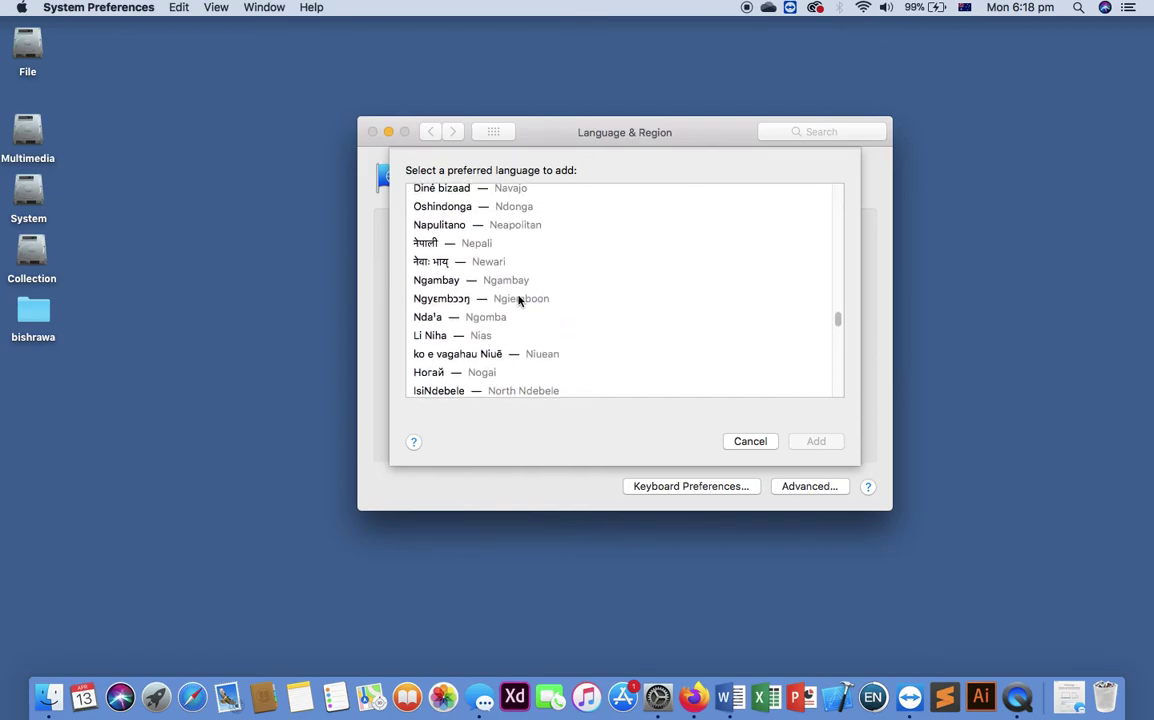
click(477, 246)
click(808, 441)
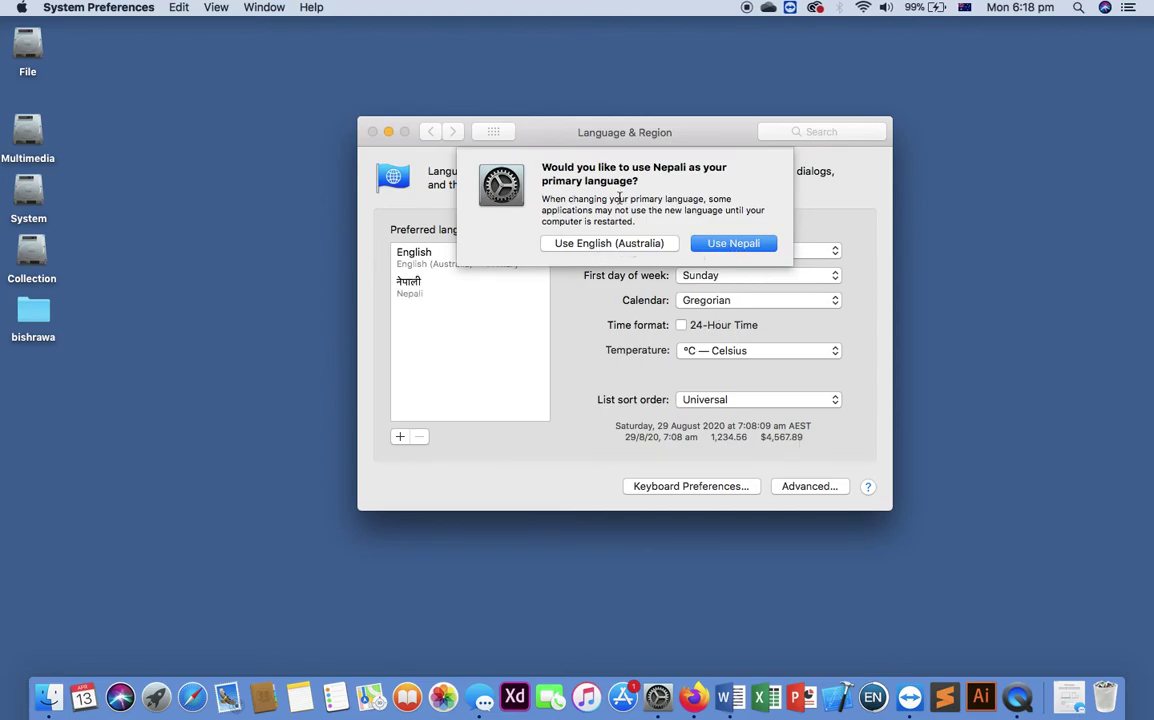
click(592, 244)
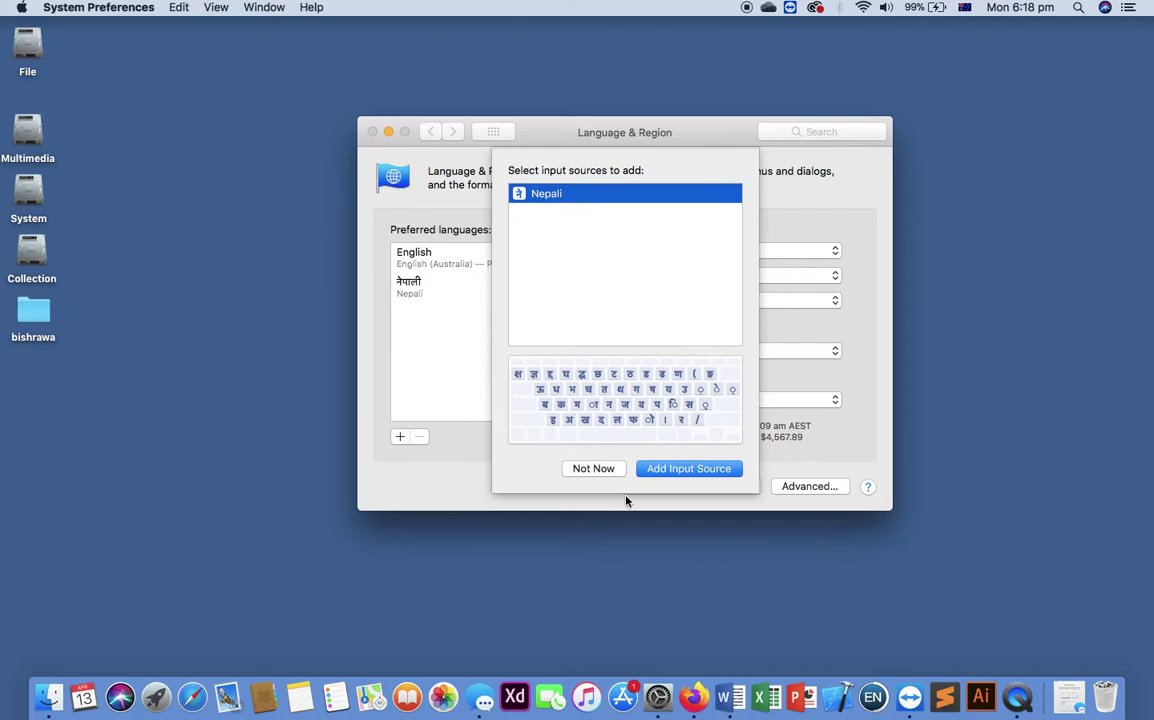
click(678, 470)
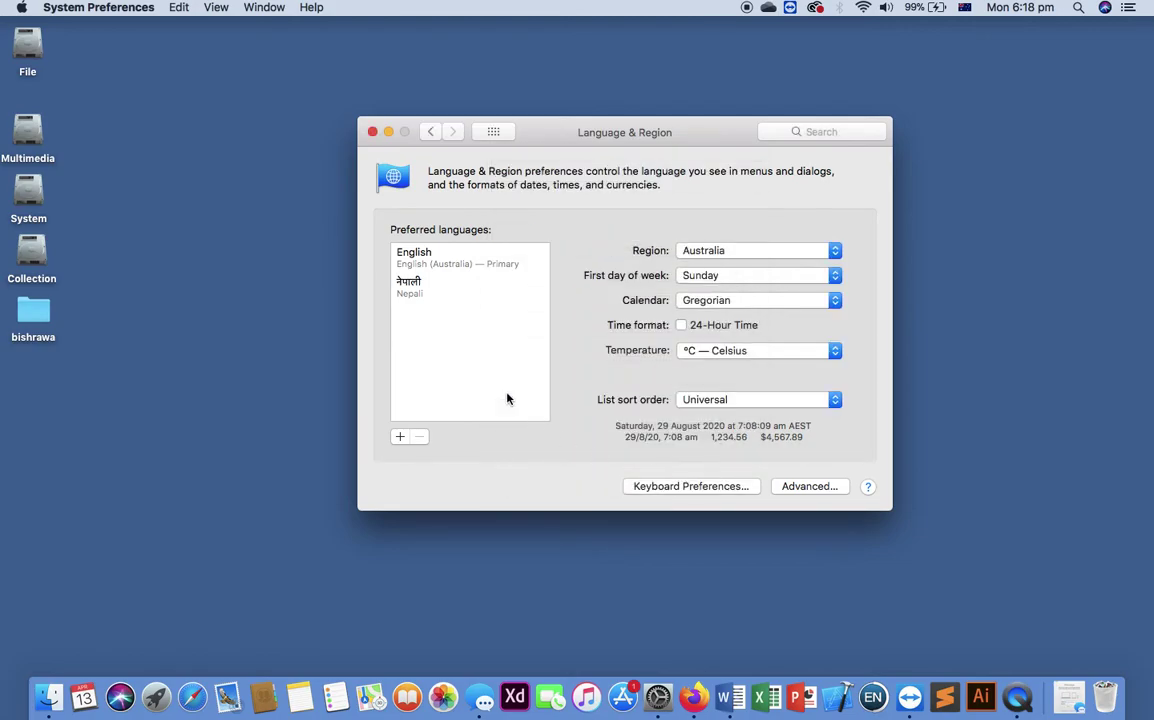
- View the Nepali layout in the keyboard input sources, close System Preferences and look through the available input sources
click(688, 488)
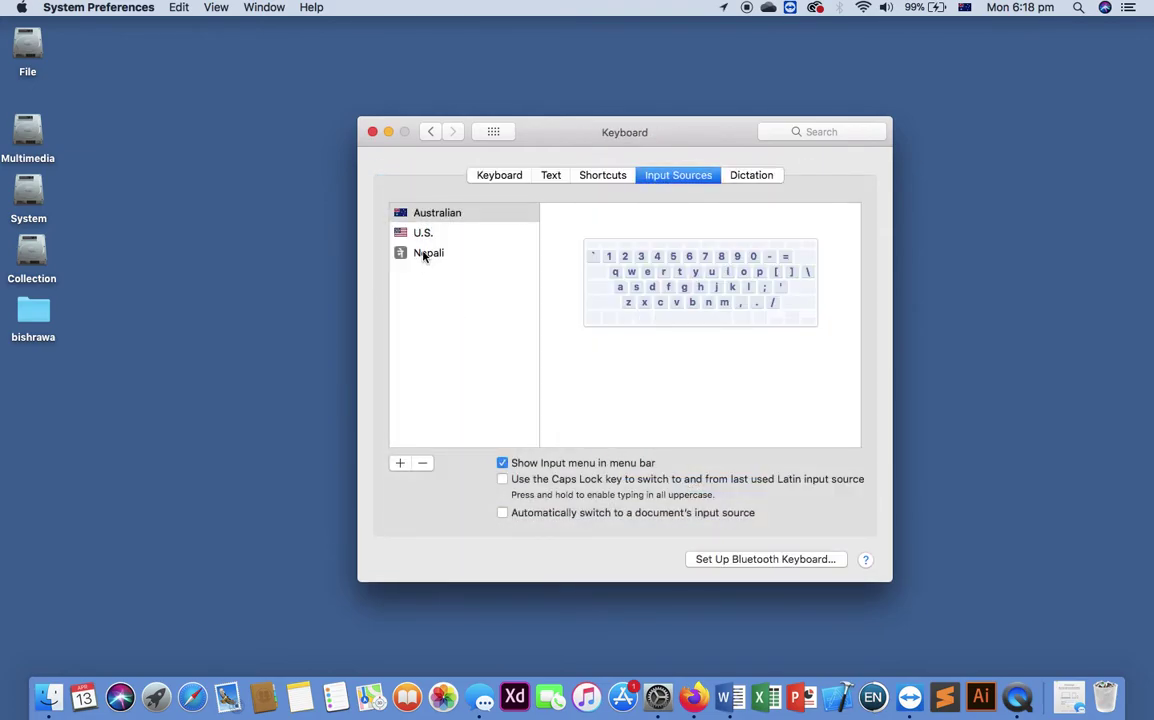
click(415, 253)
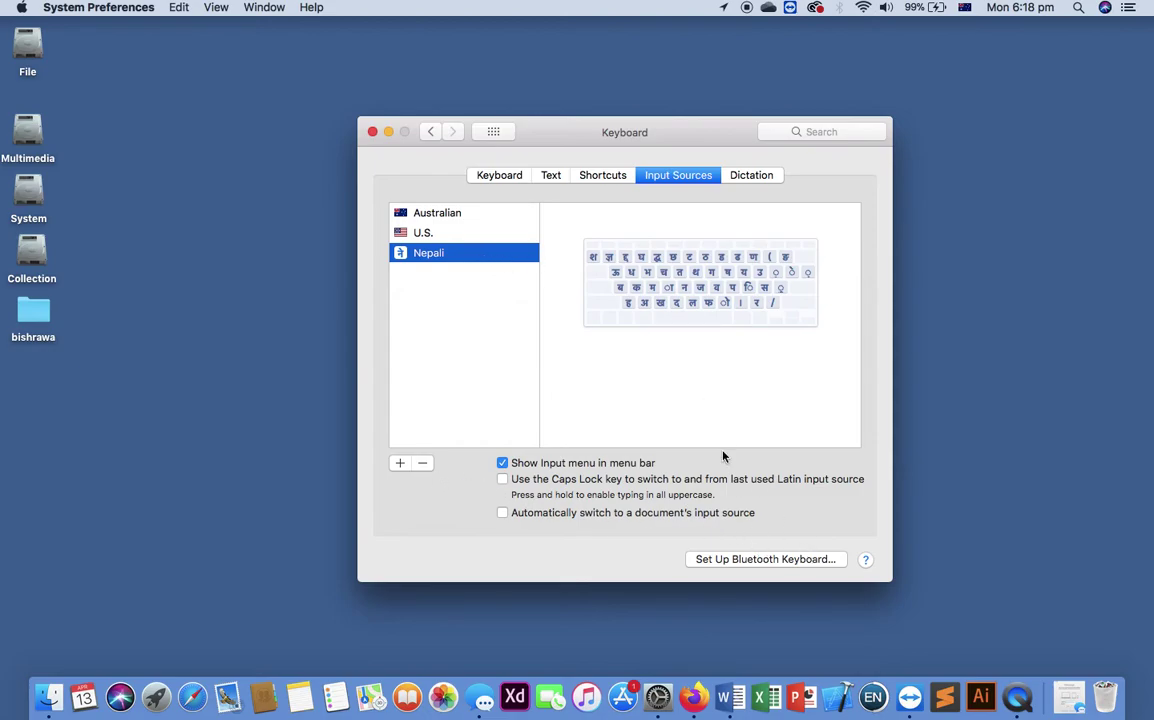
click(372, 131)
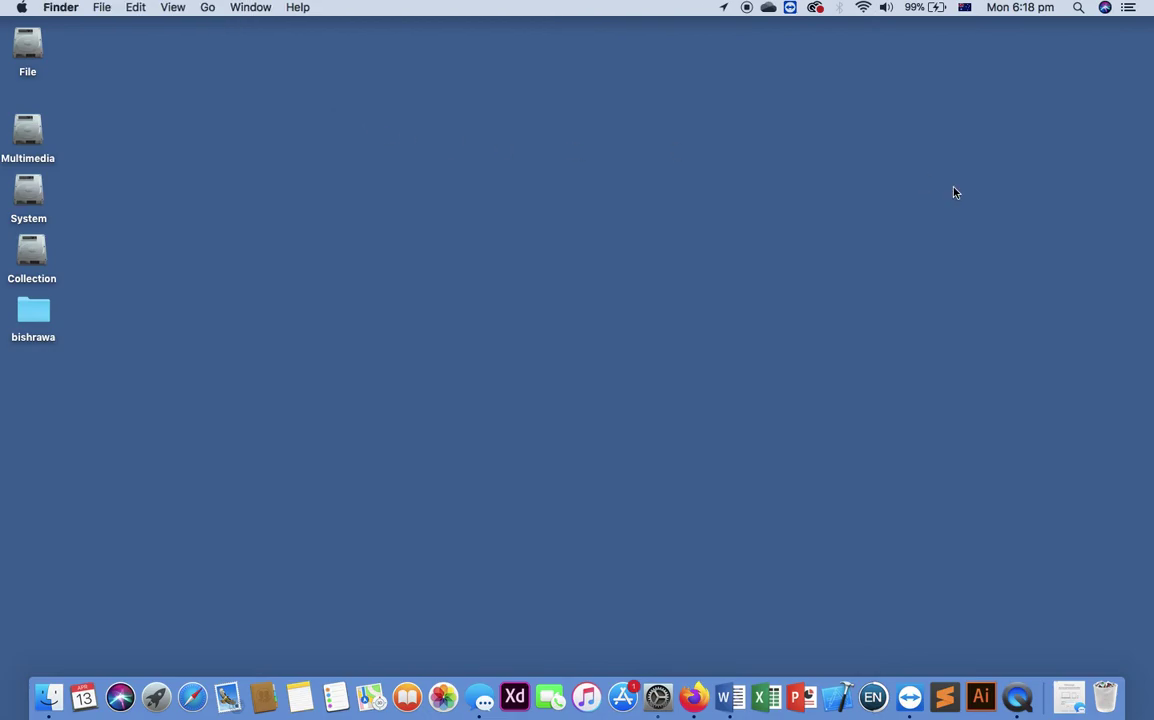
click(965, 7)
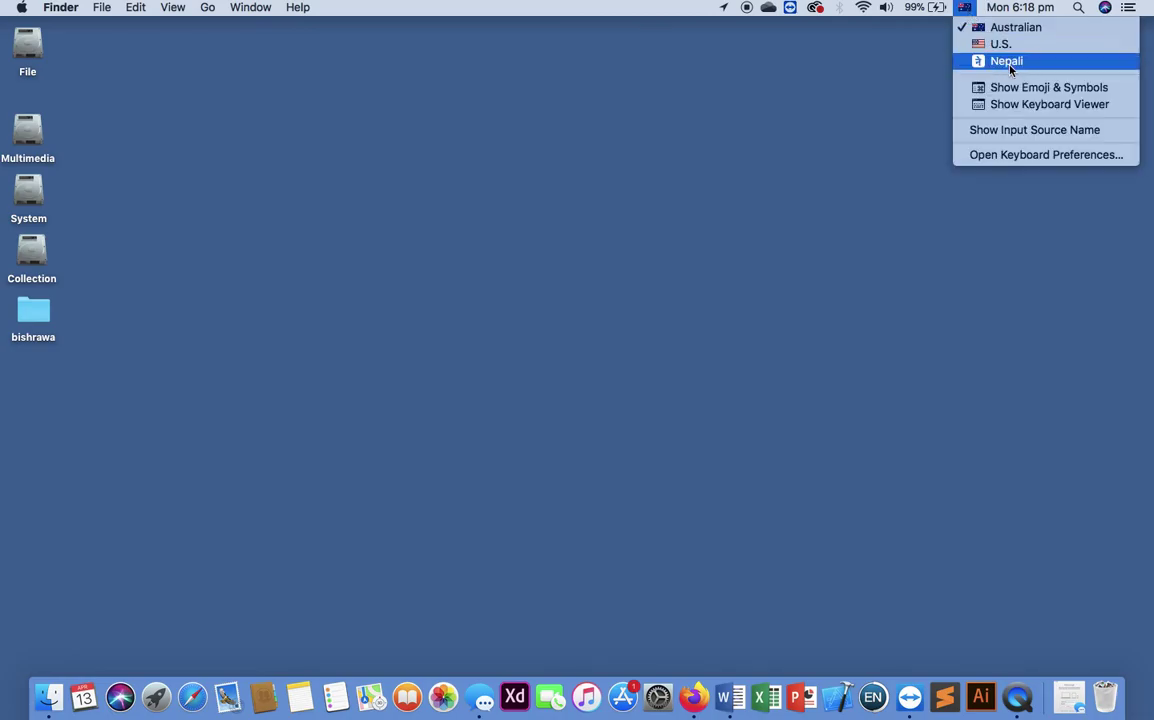
click(749, 250)
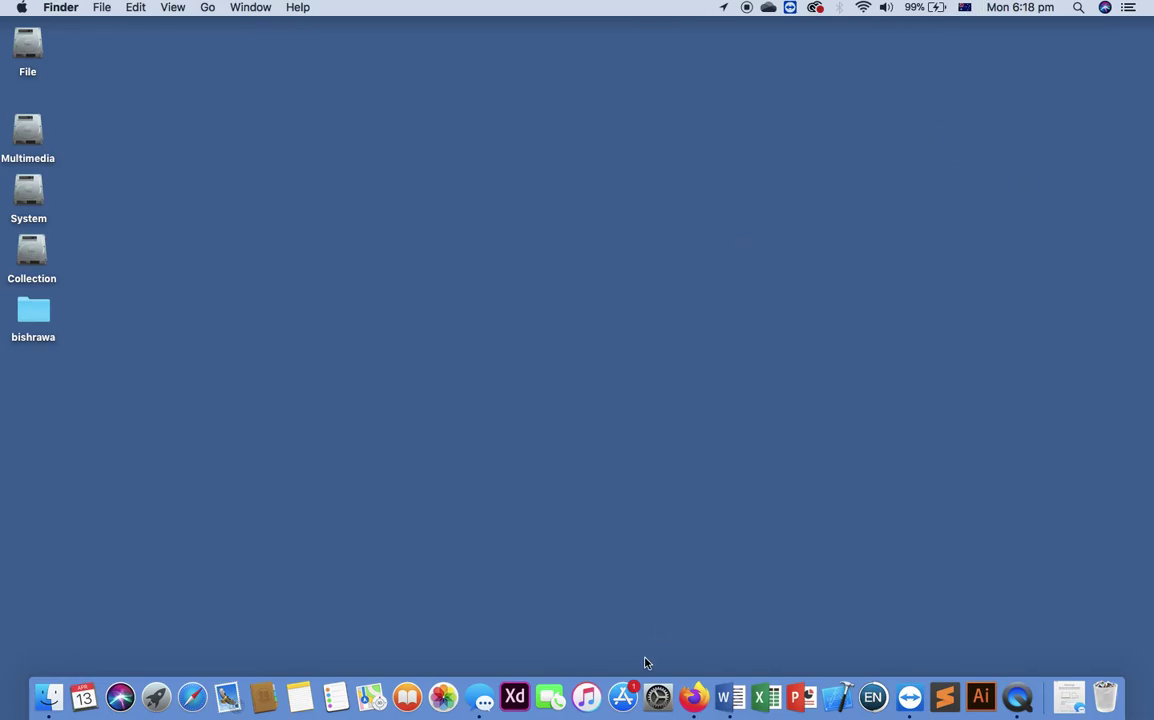
- Switch to Microsoft Word and create a new blank document
click(733, 705)
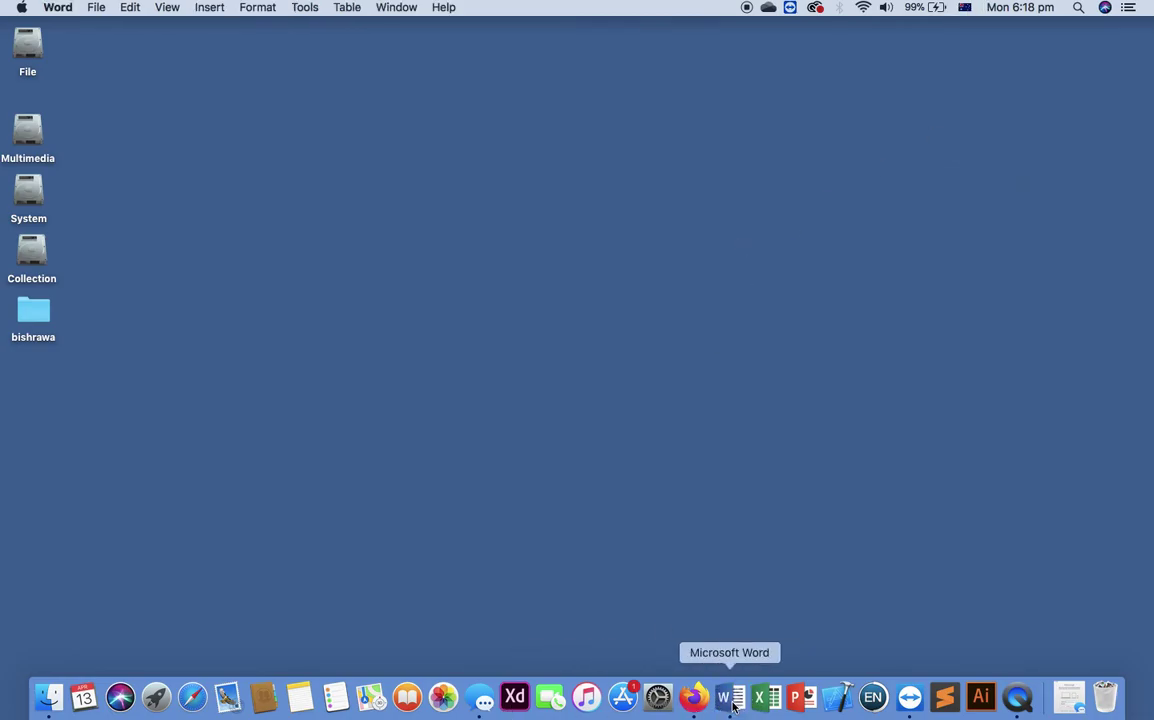
double_click(150, 143)
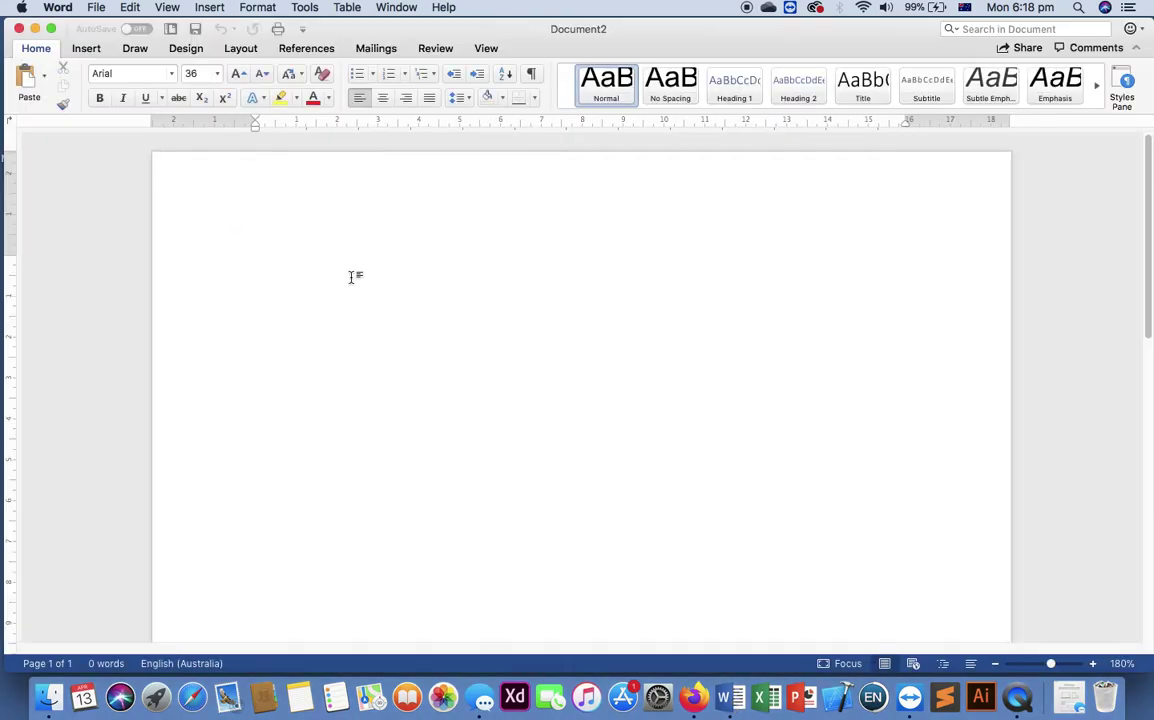
- Enter the test text "fdklsfjdsjf" in the blank document with the Australian input source and delete it again
text(fdklsfjdsjf)
key(BackSpace)
key(BackSpace)
key(BackSpace)
key(BackSpace)
key(BackSpace)
key(BackSpace)
key(BackSpace)
key(BackSpace)
key(BackSpace)
key(BackSpace)
key(BackSpace)
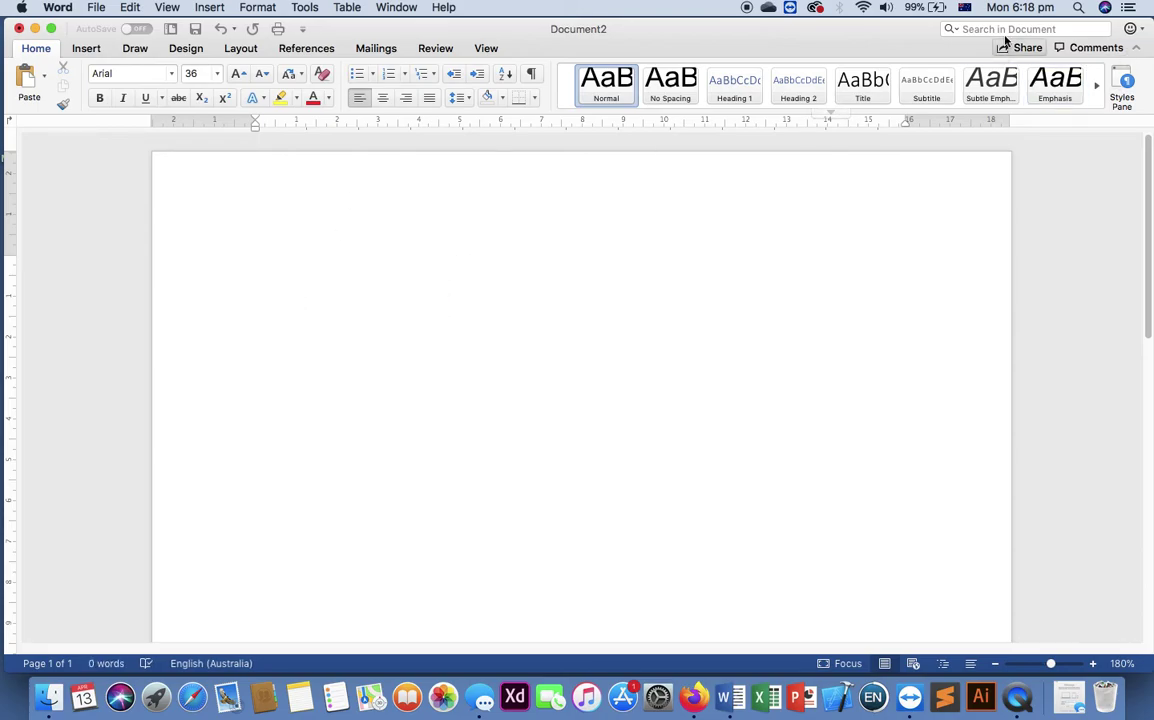
- Change the keyboard input source to Nepali, write "मपावमपामामकन" in the document and select that text
click(966, 11)
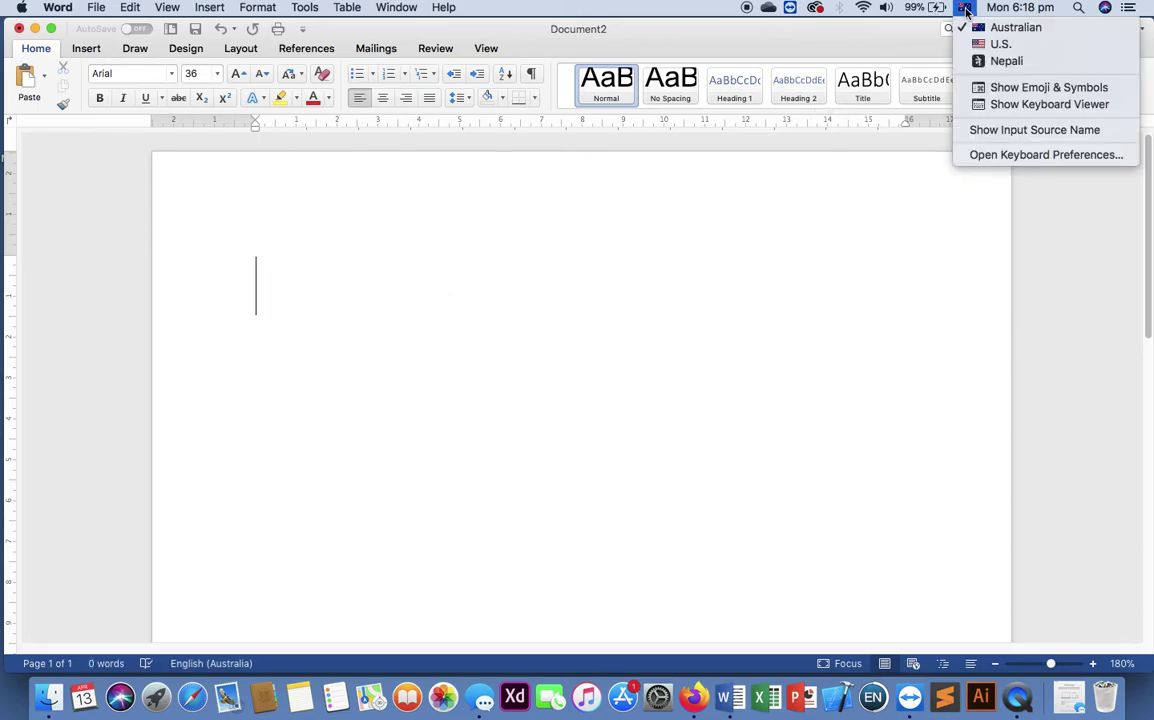
click(985, 63)
text(मपावमपामामकन)
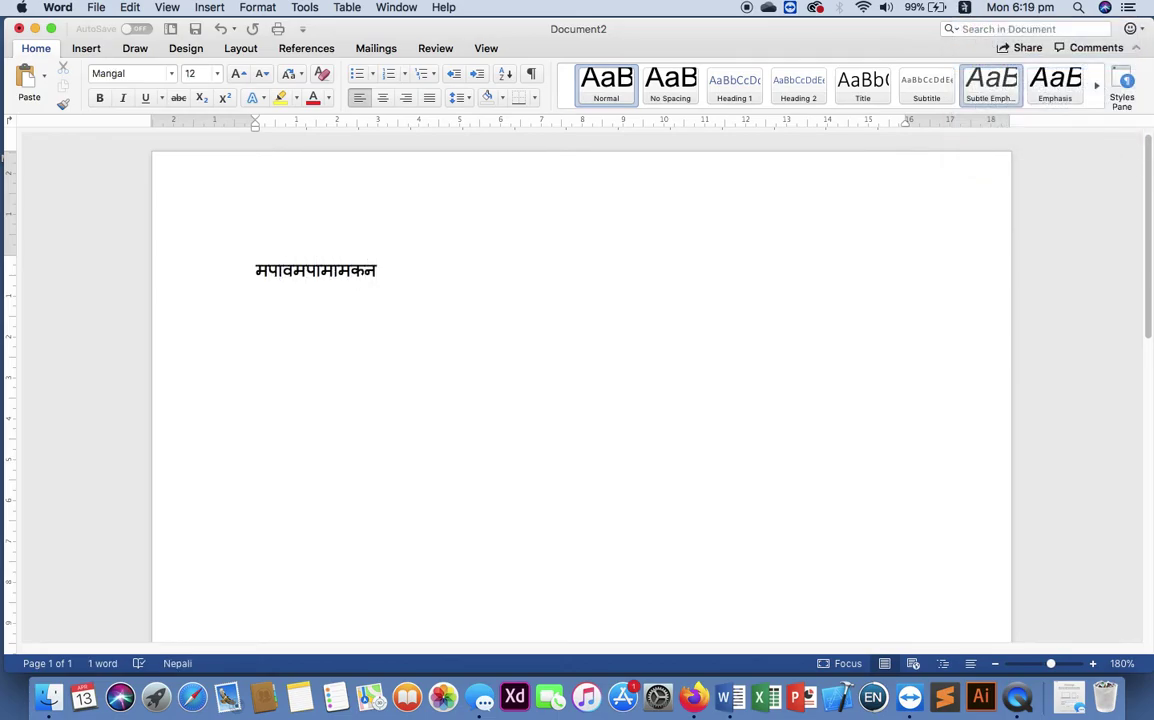
drag(388, 280, 242, 270)
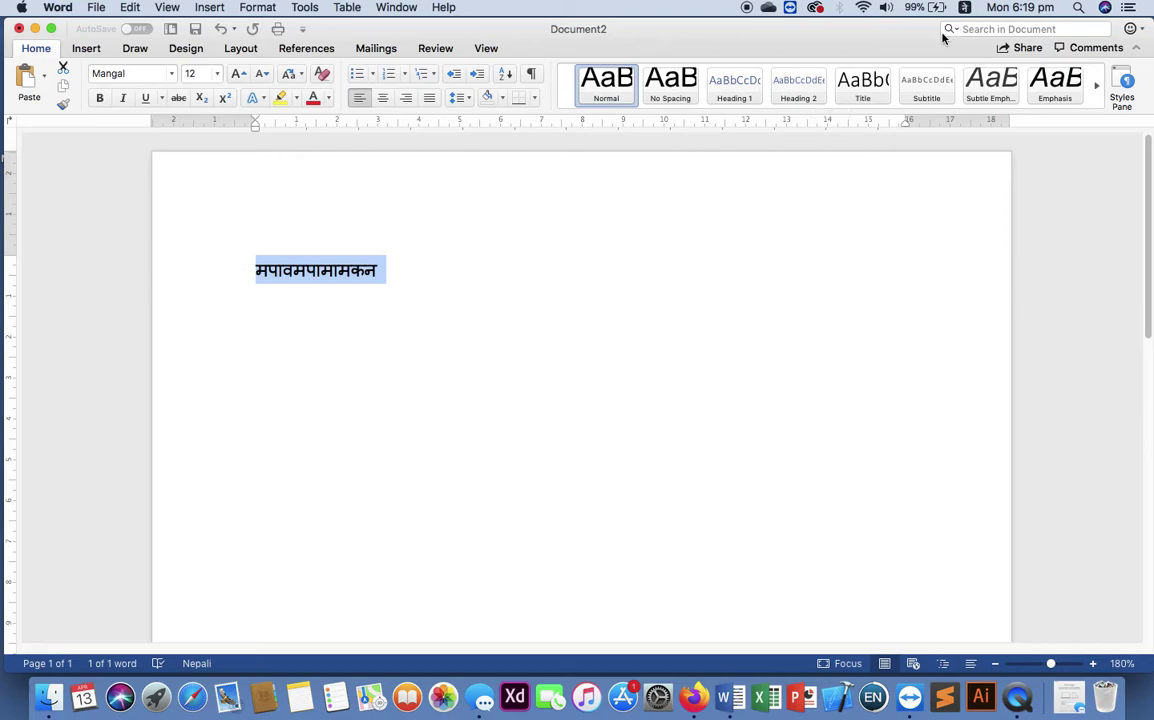
- Close the Nepali test document without saving it and return to the desktop
click(19, 28)
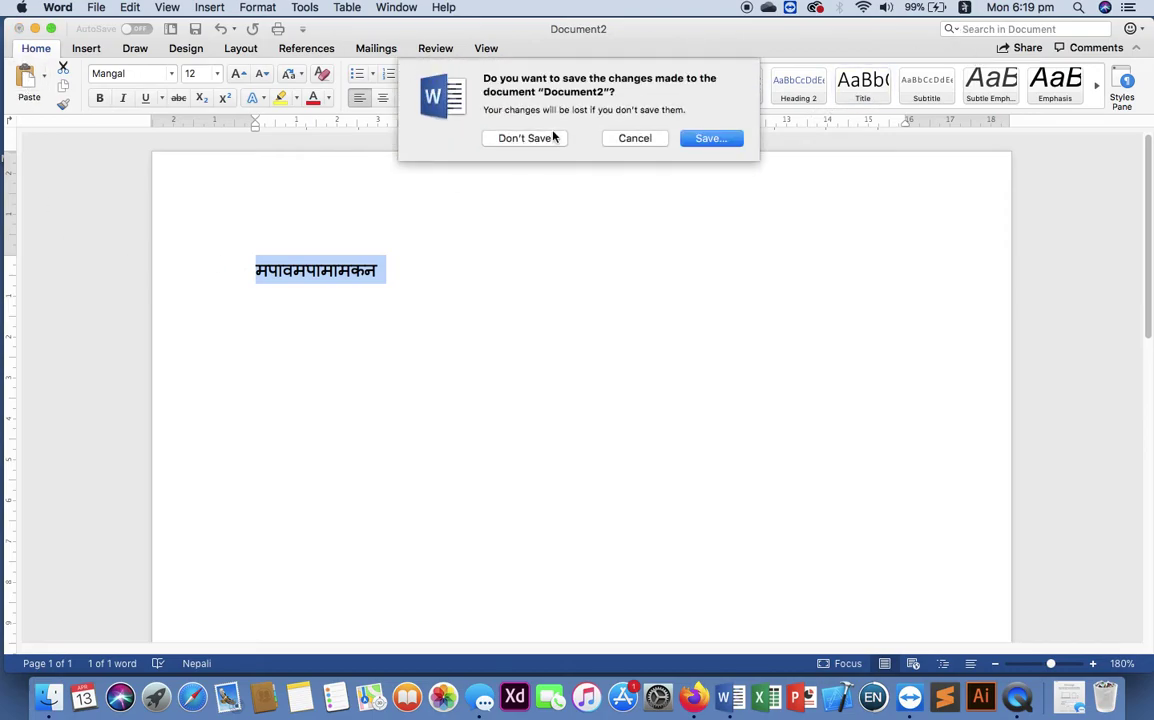
click(547, 142)
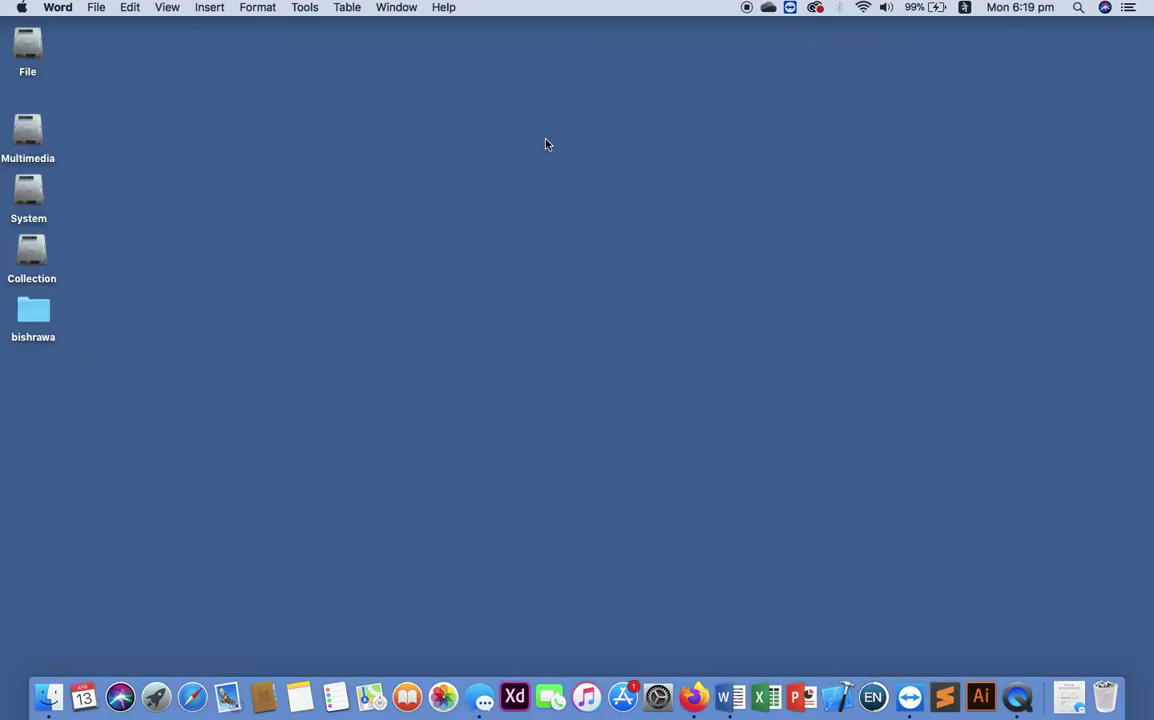
click(731, 415)
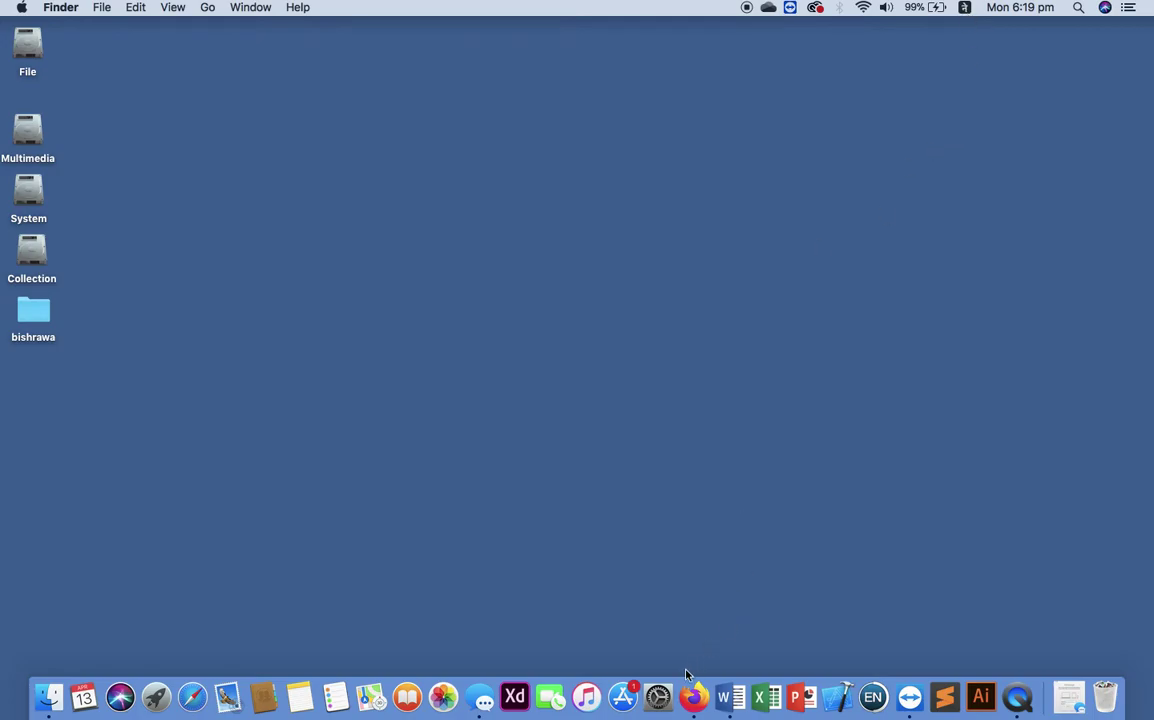
- Open the Language & Region settings in System Preferences and remove Nepali from the preferred languages
click(663, 706)
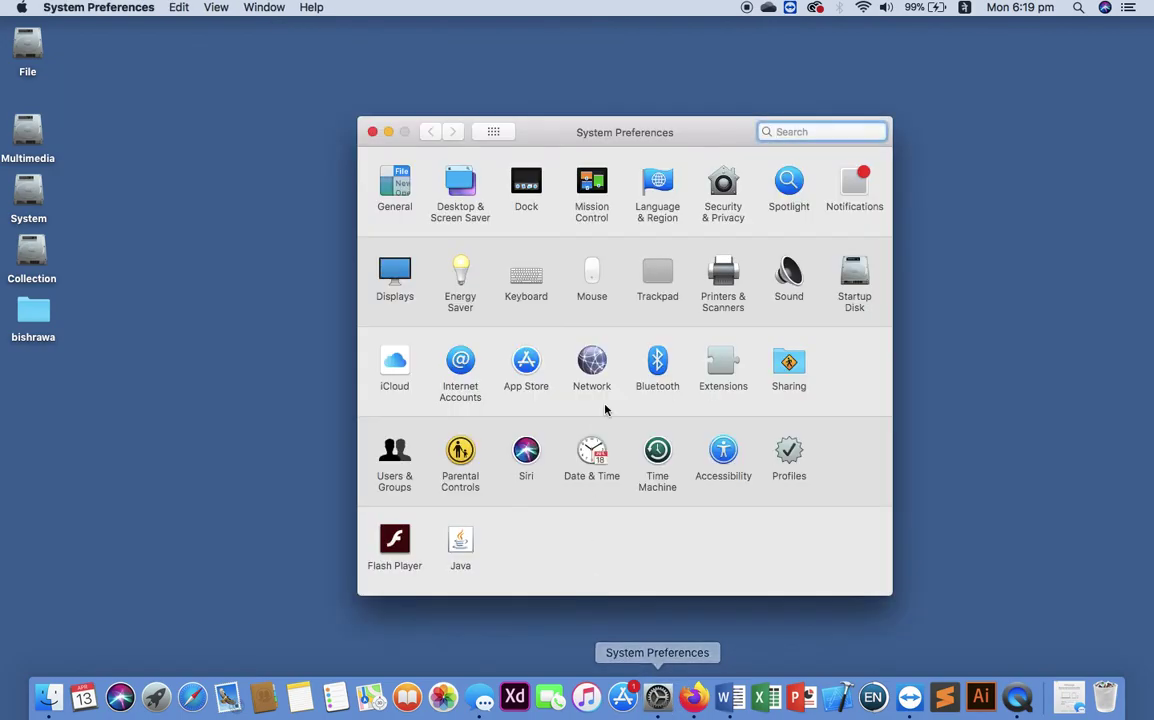
click(657, 183)
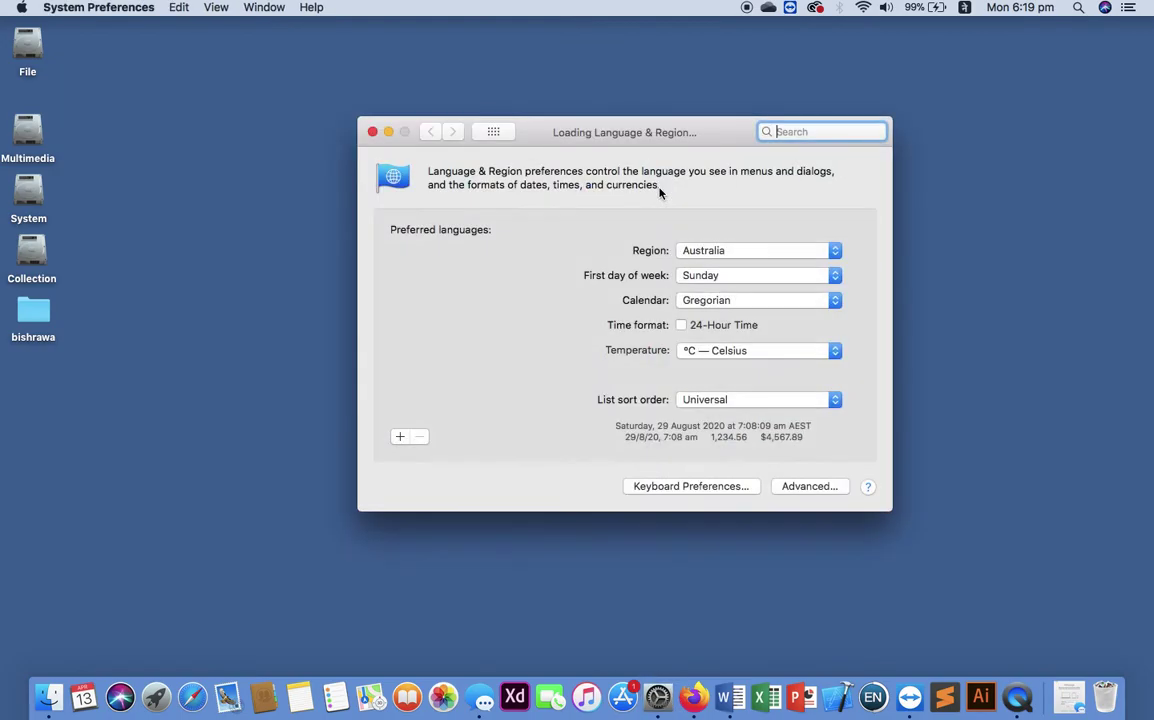
click(420, 290)
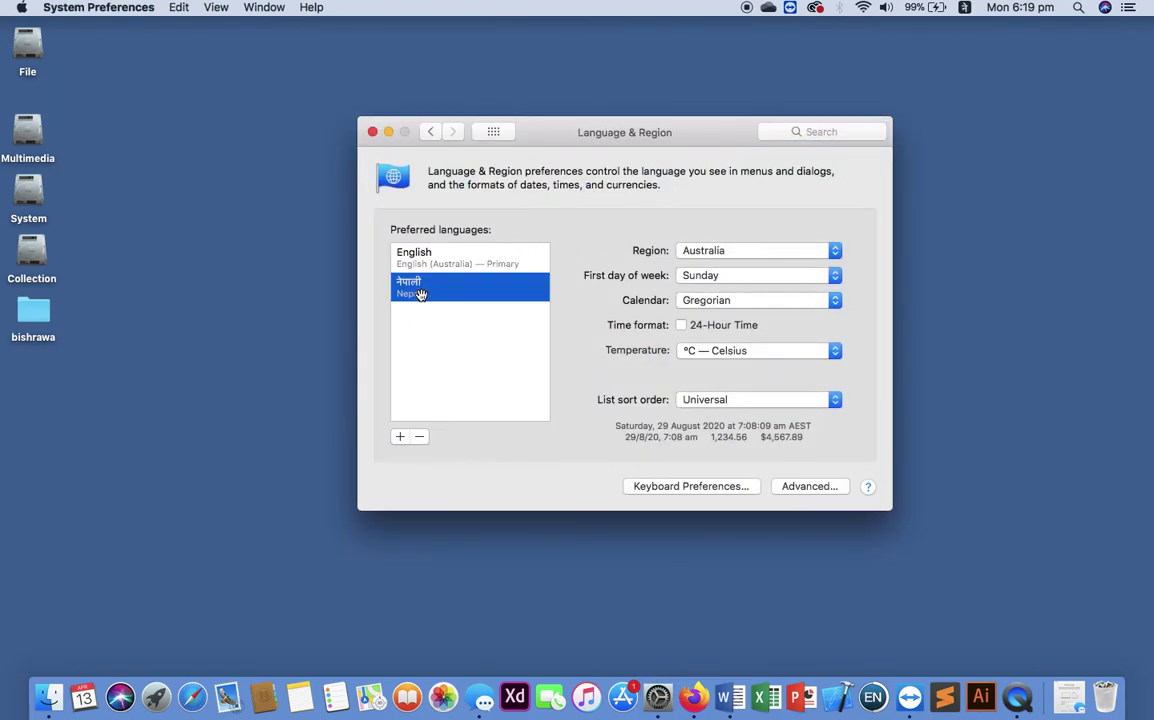
click(421, 439)
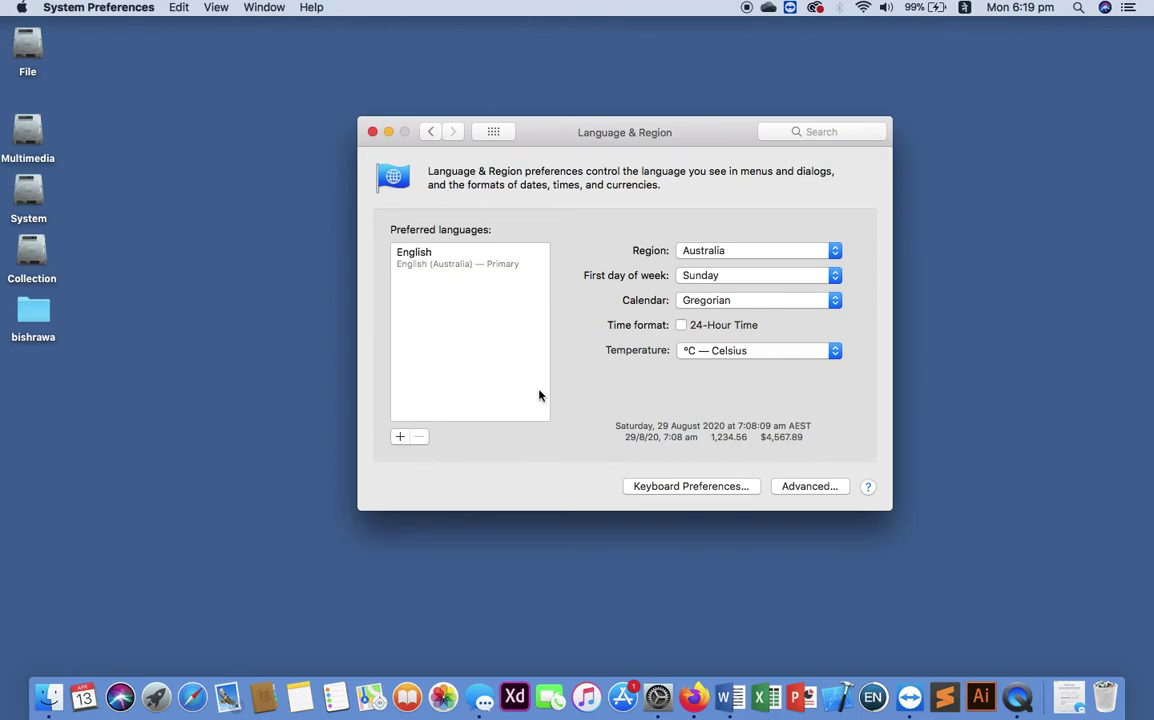
- Remove Nepali from the keyboard input sources and close System Preferences
click(964, 8)
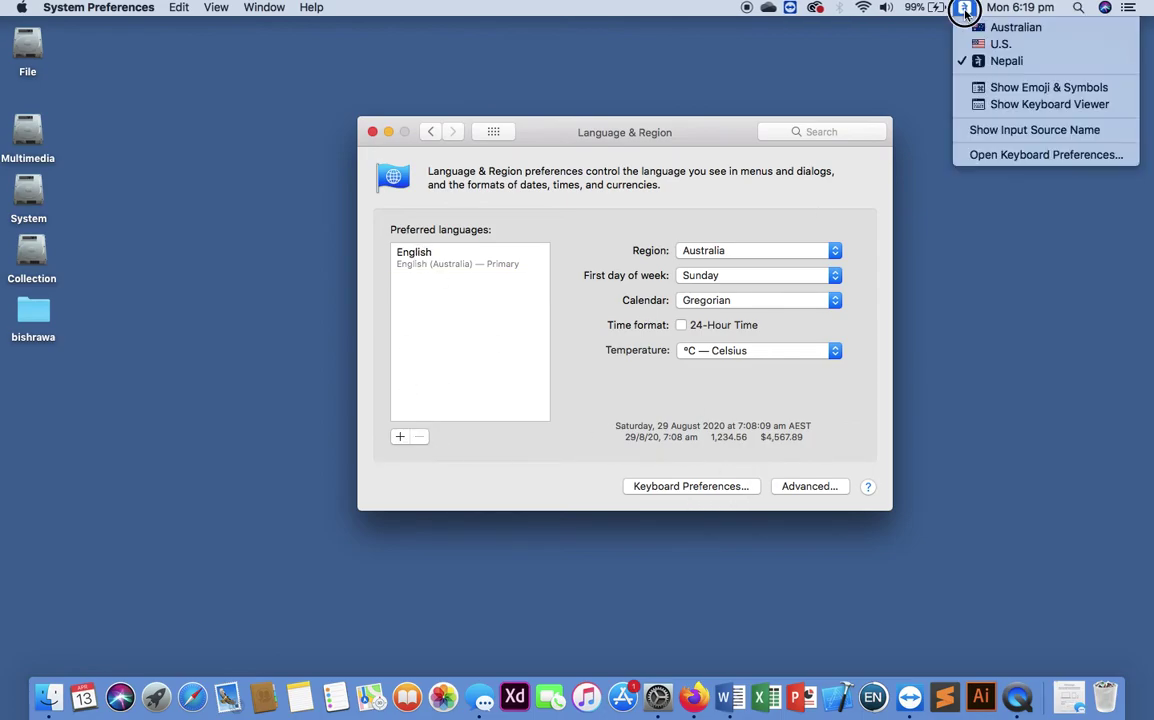
click(807, 63)
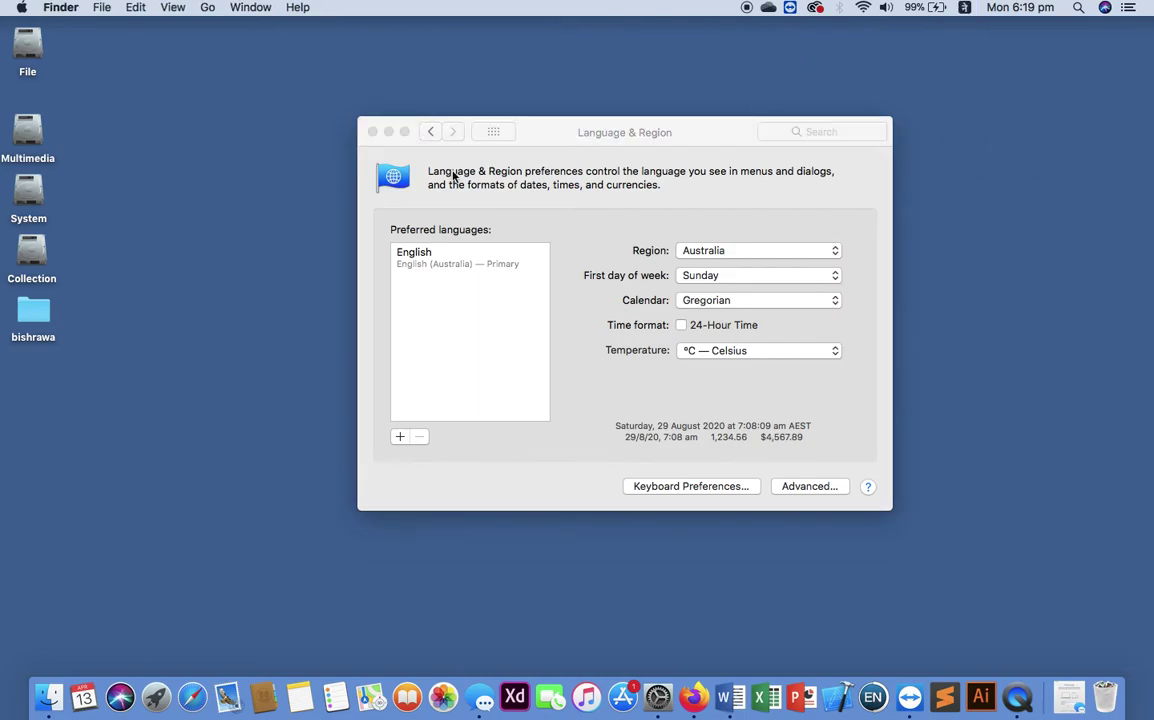
click(681, 489)
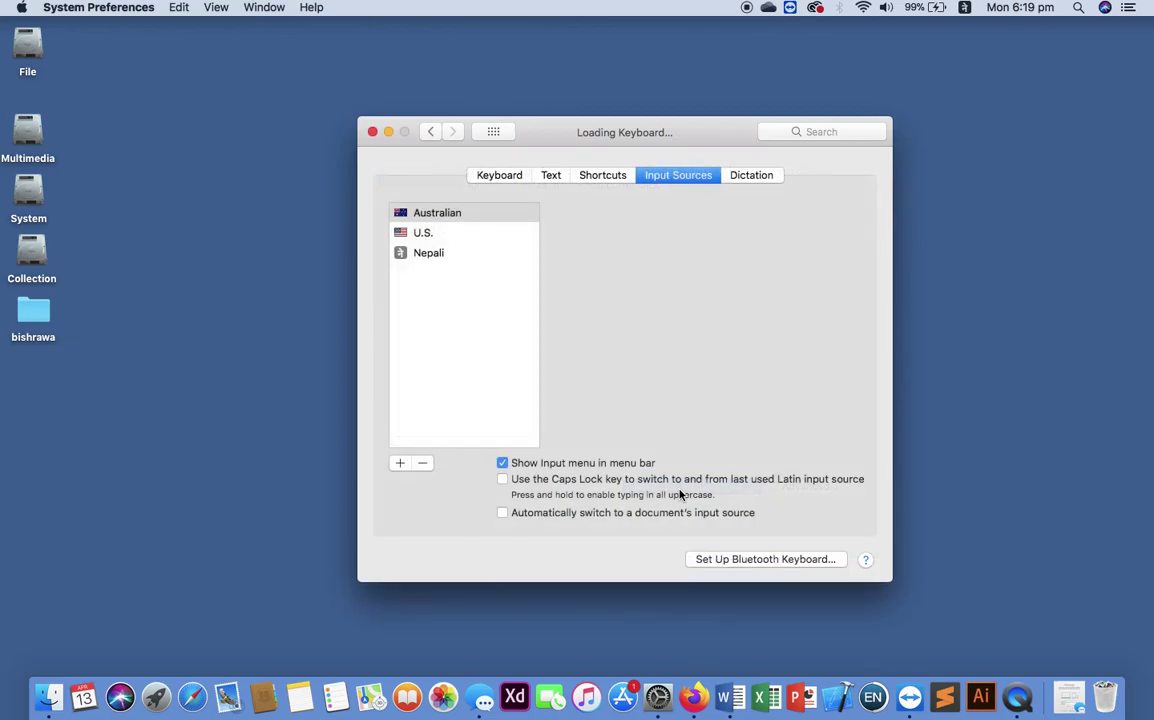
click(414, 256)
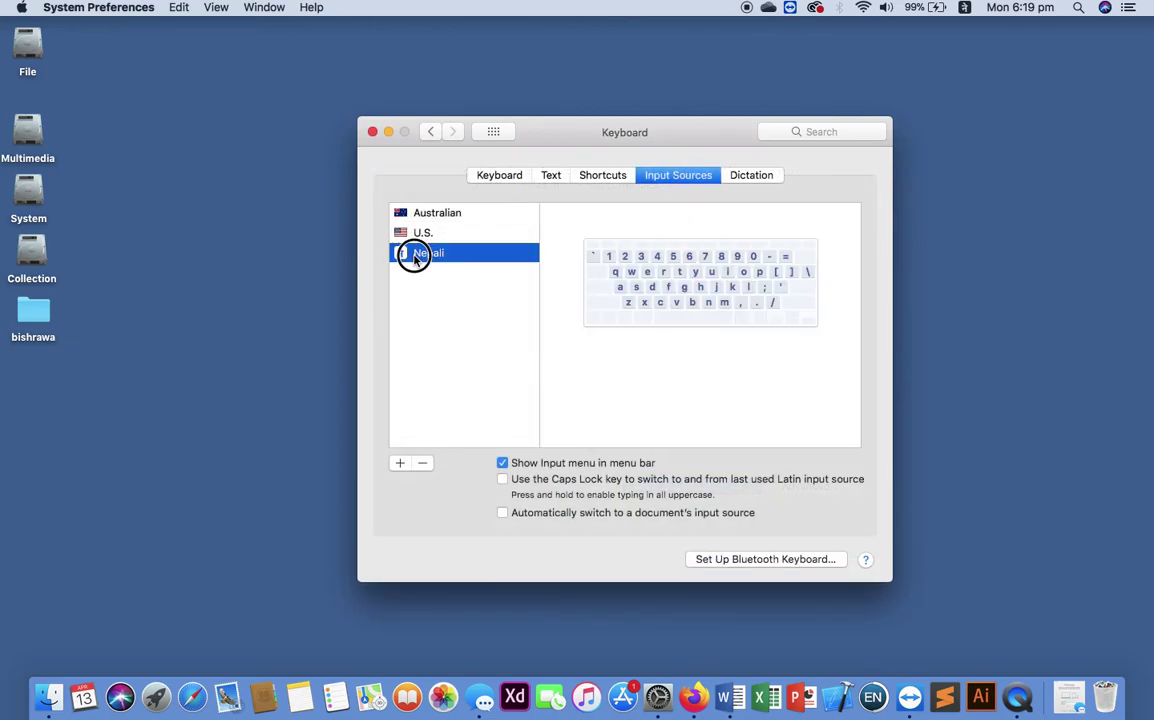
click(423, 465)
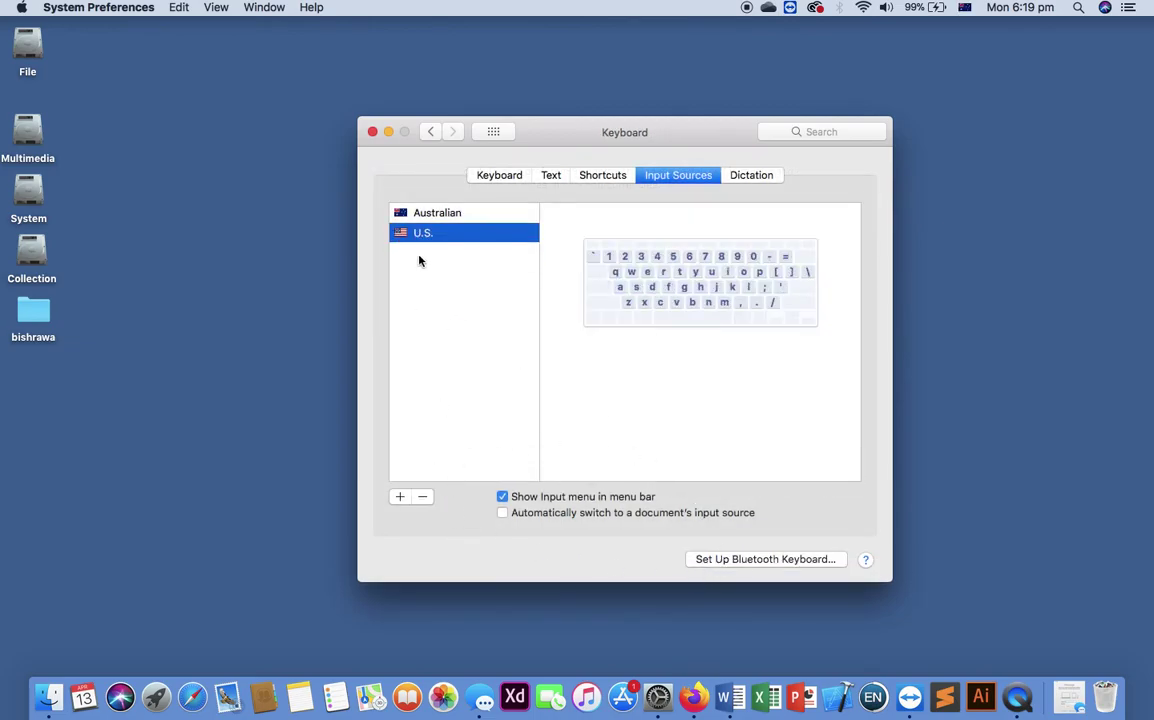
click(374, 134)
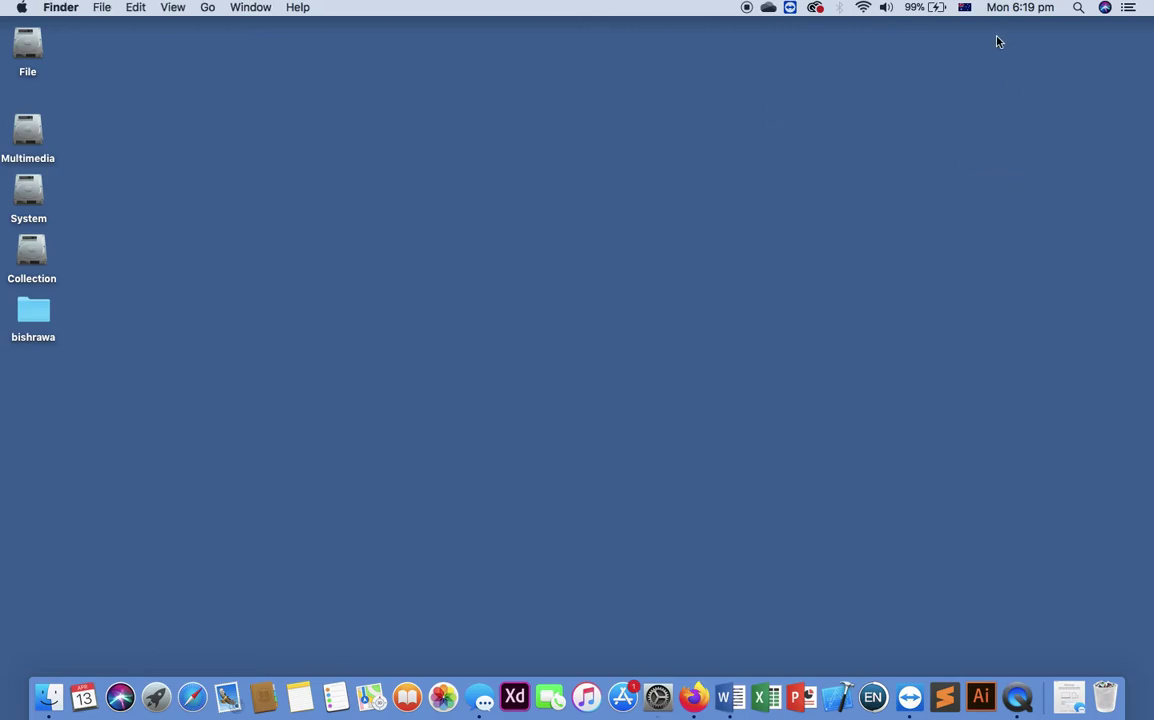
- Check the list of available input sources from the desktop and close it again
click(965, 7)
click(853, 147)
click(837, 232)
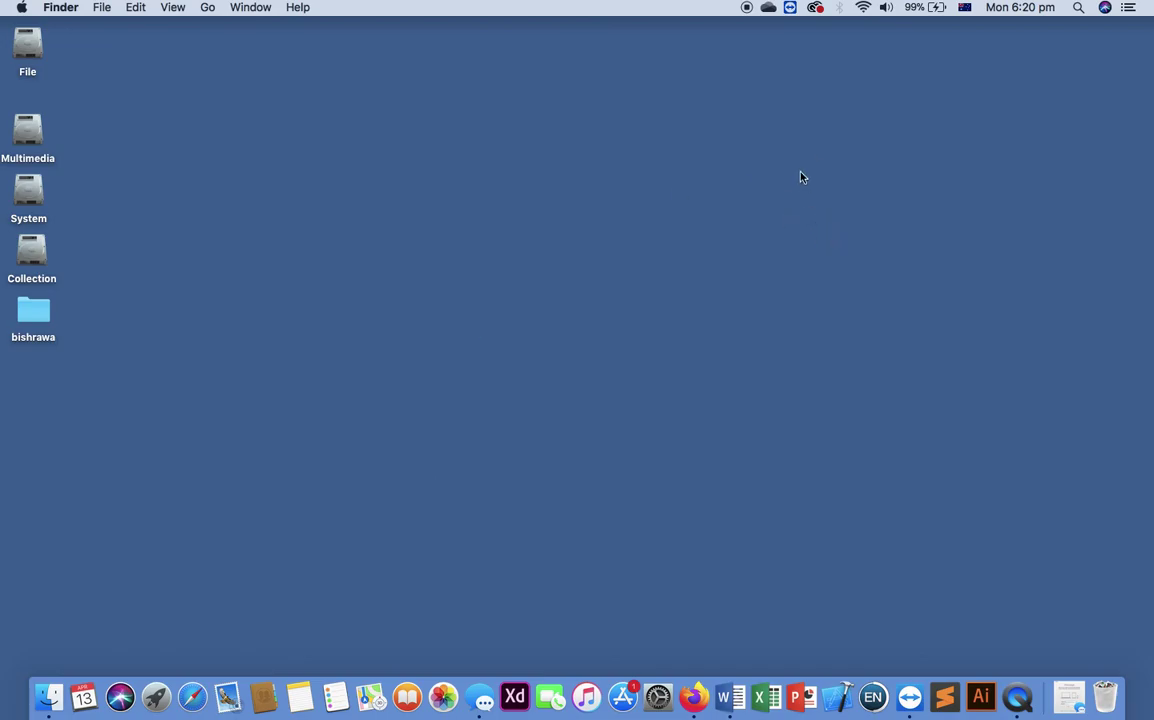